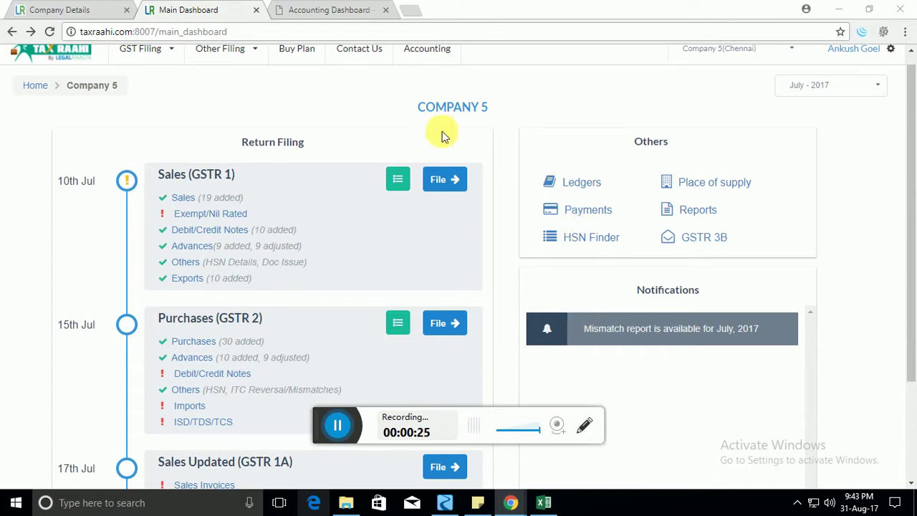
View the GSTR1 sales list of 19 invoices totalling Rs 27,16,568.00, dismissing the Import Data window.
click(180, 201)
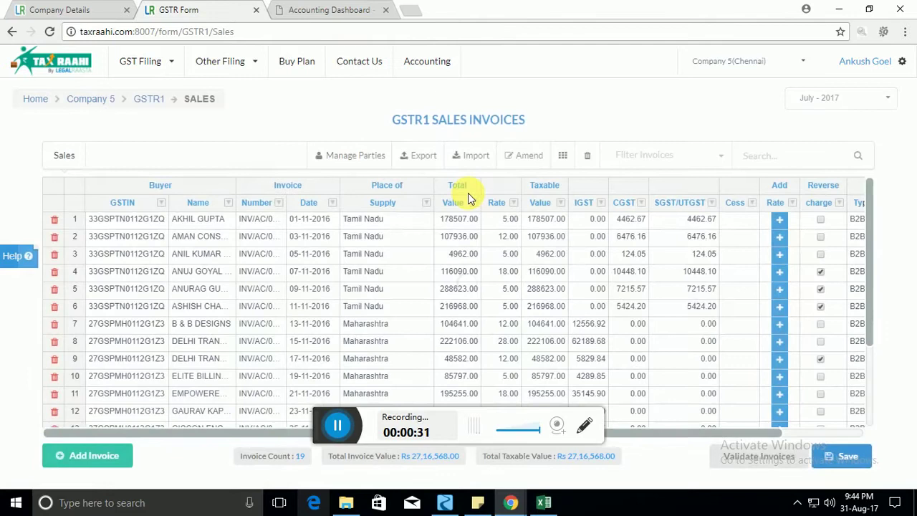
click(483, 161)
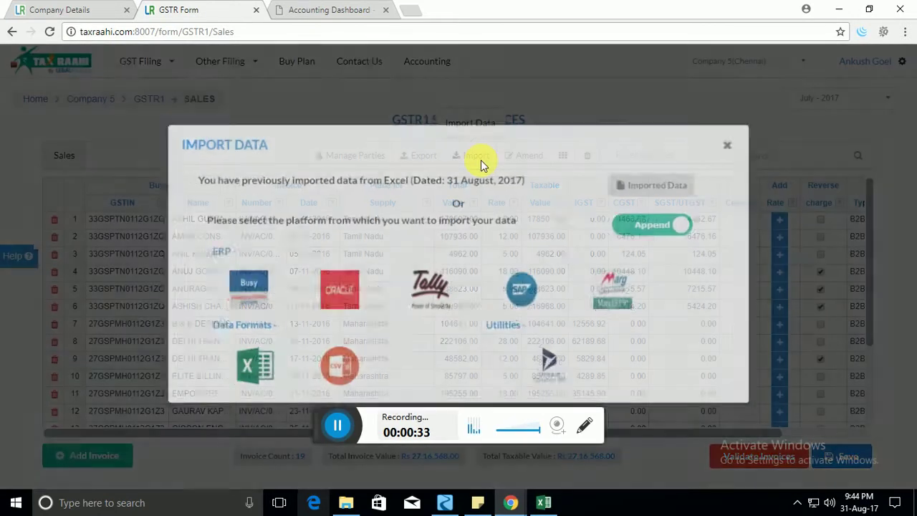
click(739, 146)
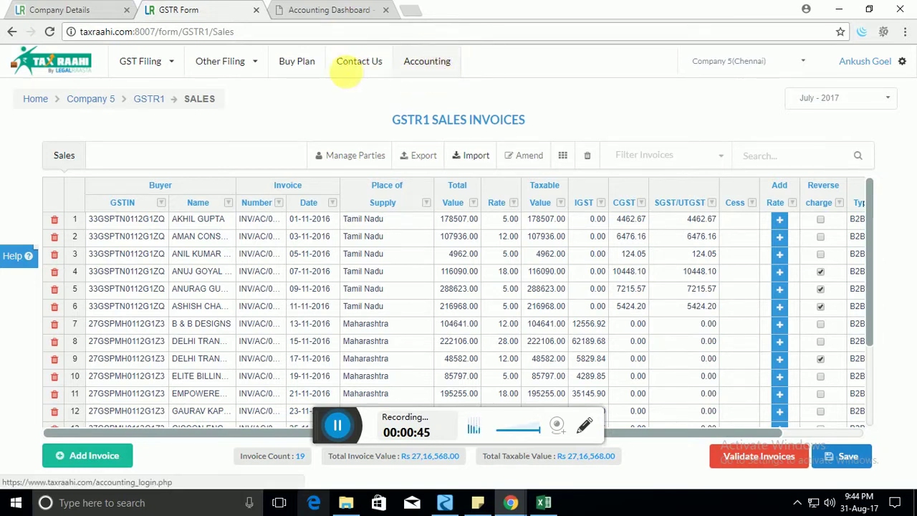
Start a new customer invoice in the Cashofy accounting dashboard and choose its customer.
click(332, 8)
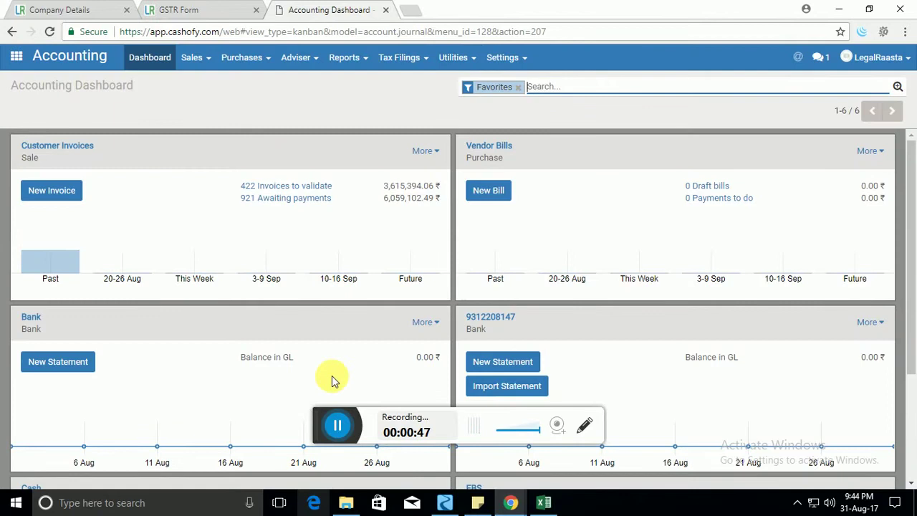
click(72, 192)
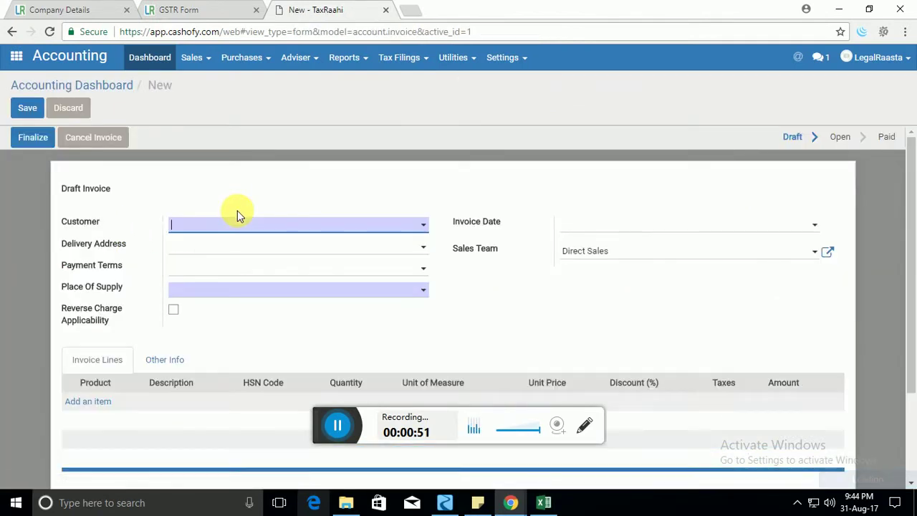
click(375, 228)
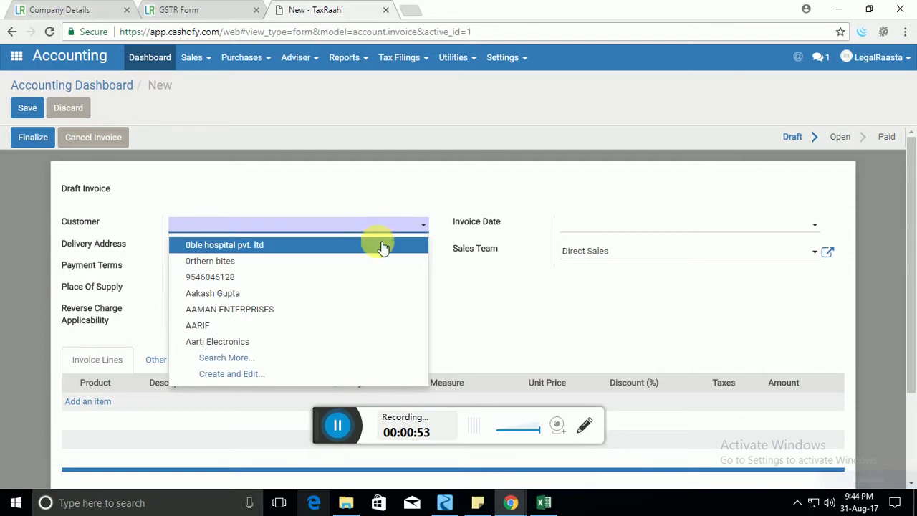
click(328, 300)
scroll(351, 268, down, 2)
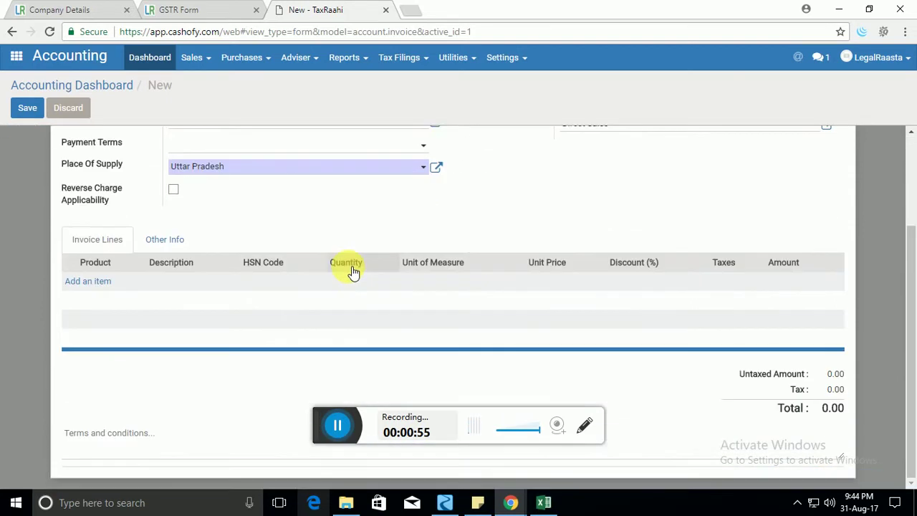
Add the Pvt. Ltd. Company Registration(DSC+DIN) product line at 2,000.00, then return to GSTR1 sales.
click(105, 283)
click(125, 284)
click(136, 317)
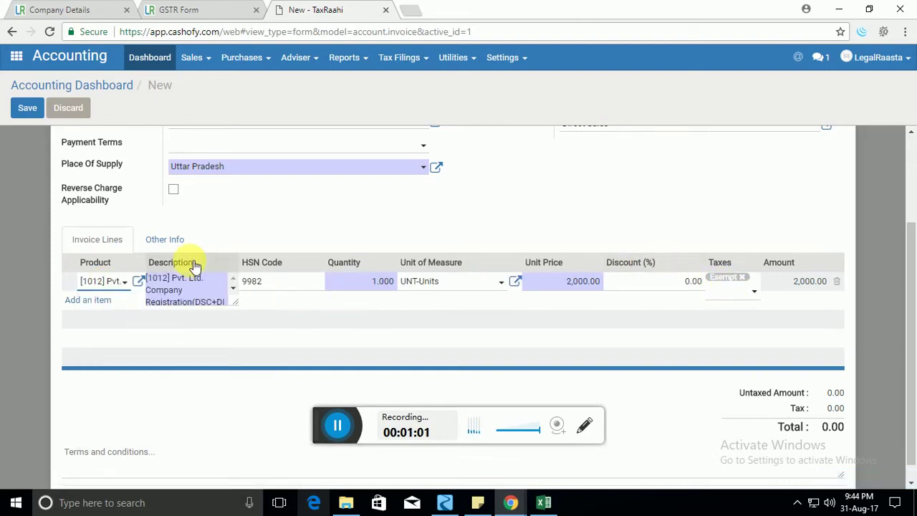
scroll(194, 262, up, 2)
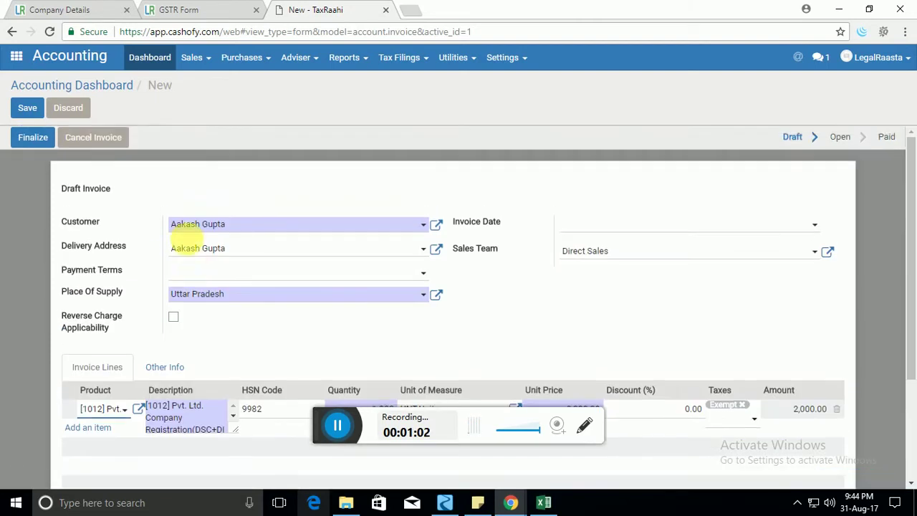
click(403, 58)
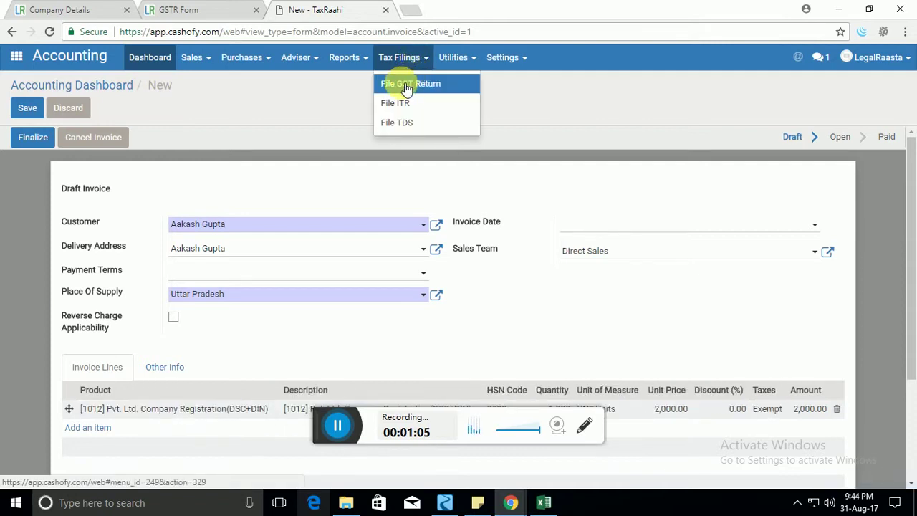
click(203, 9)
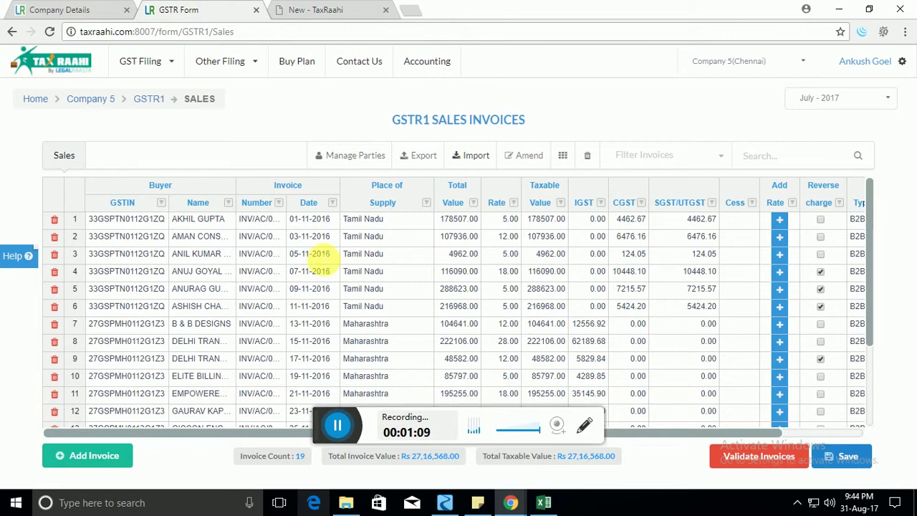
click(150, 98)
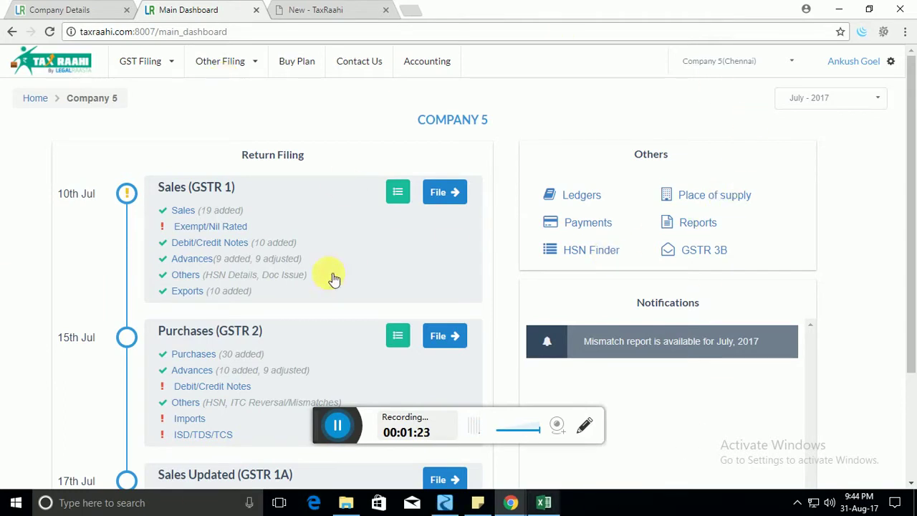
click(184, 210)
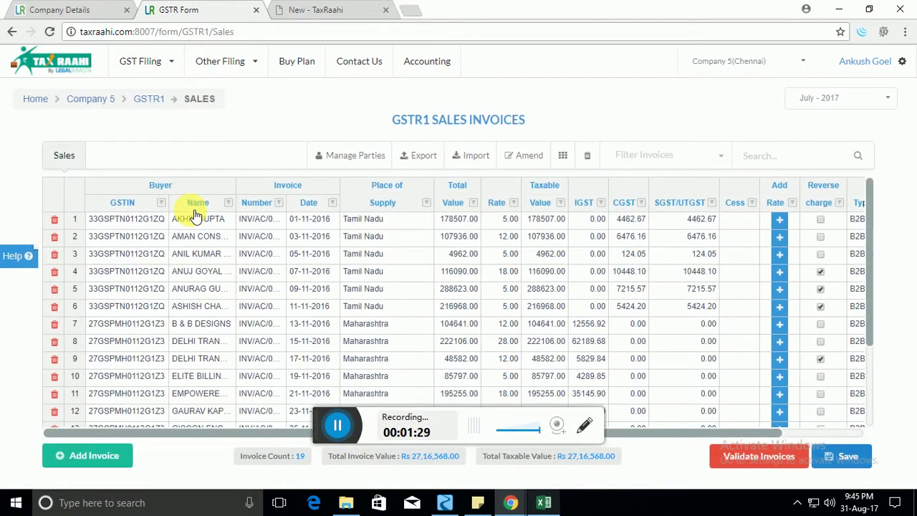
Delete all existing sales invoices and enter a suggested buyer GSTIN in row 1.
click(599, 157)
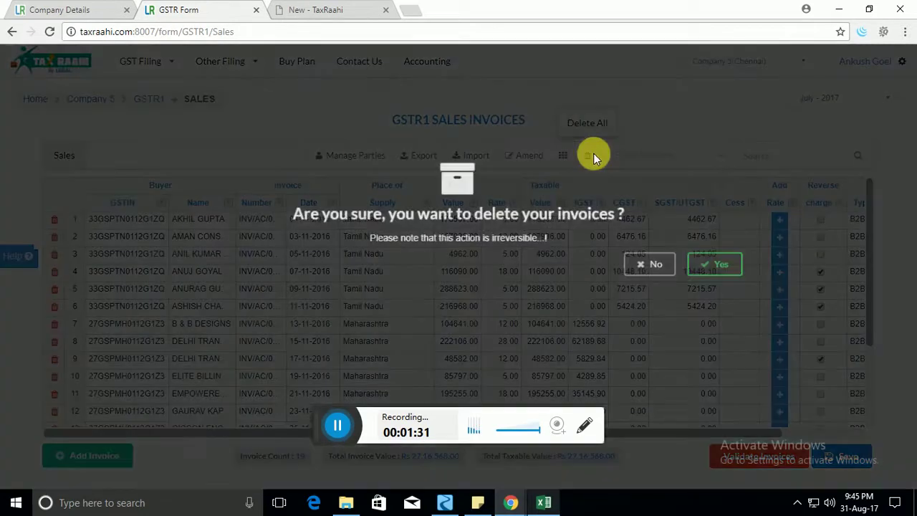
click(725, 265)
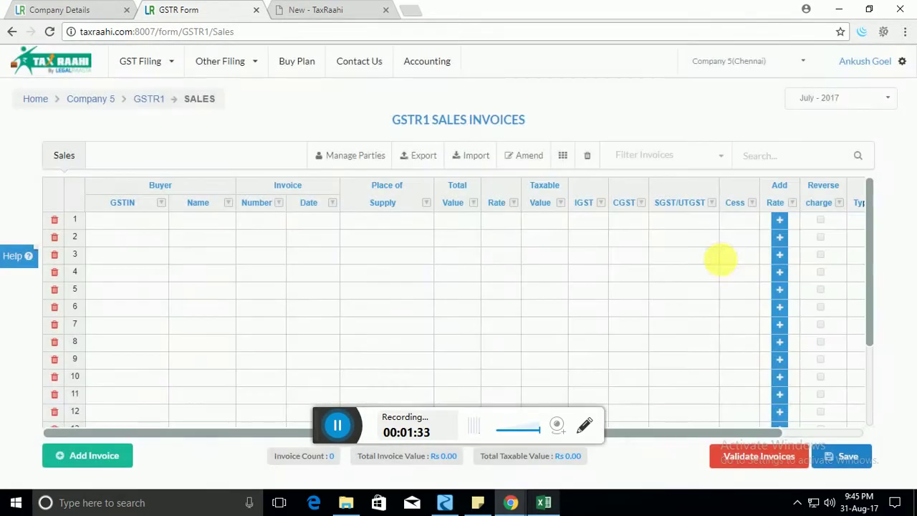
click(161, 236)
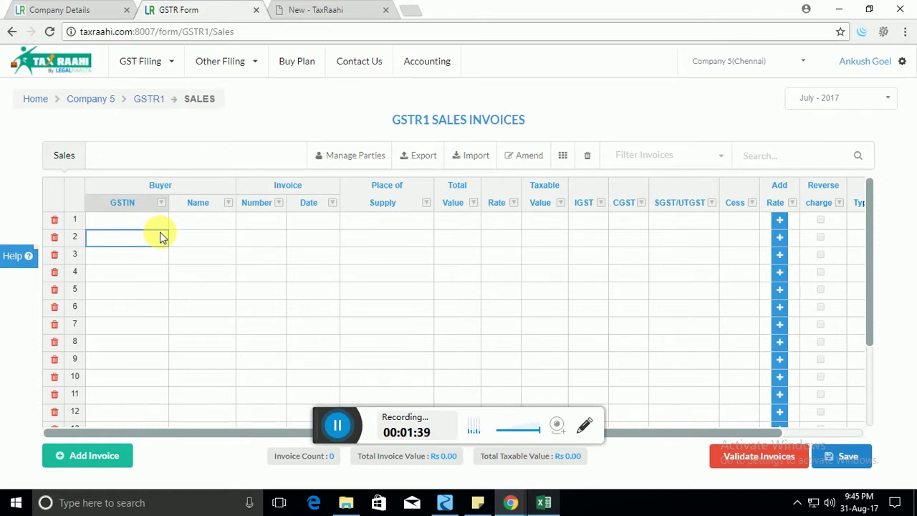
key(Up)
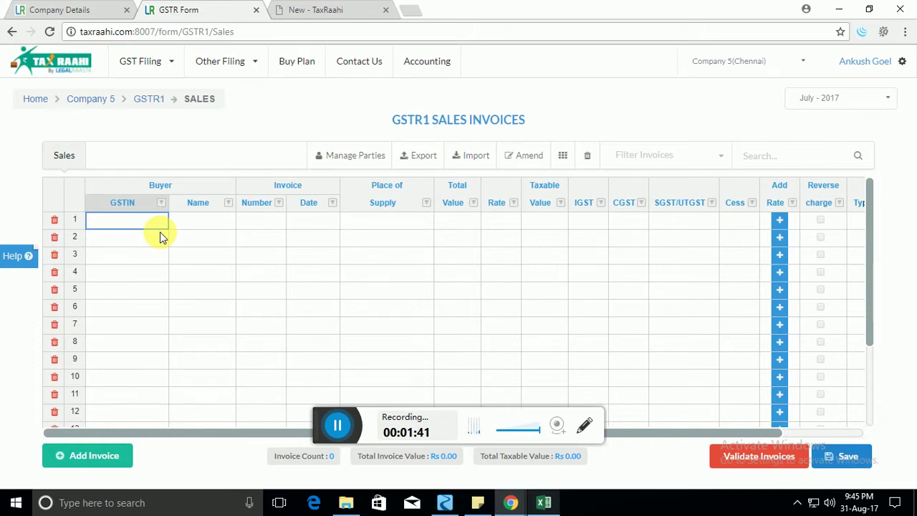
text(2)
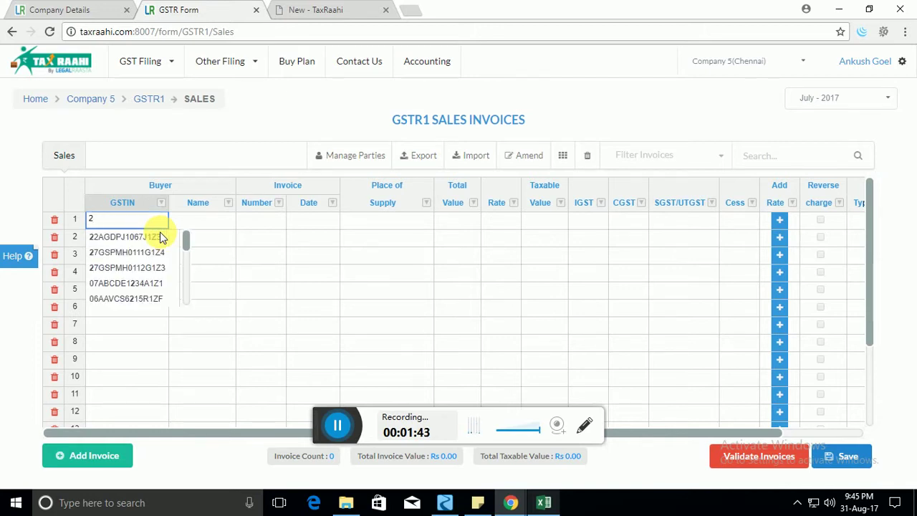
click(160, 237)
click(219, 220)
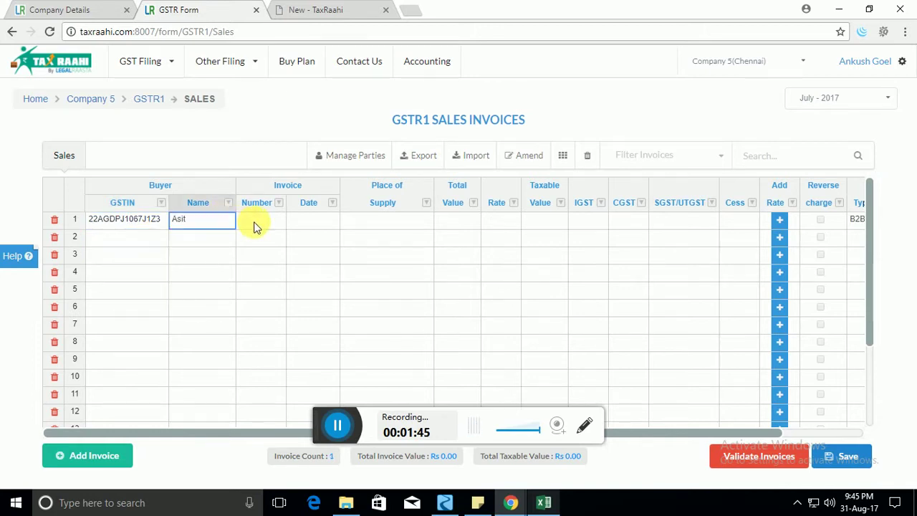
Enter invoice number 121, dated 02-08-2017, with Chandigarh as place of supply.
click(255, 227)
text(121)
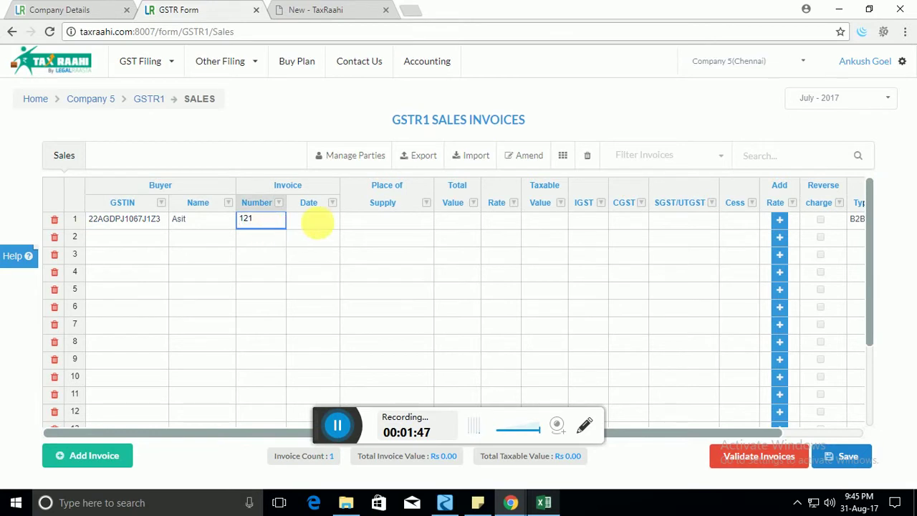
click(319, 222)
click(321, 223)
click(376, 282)
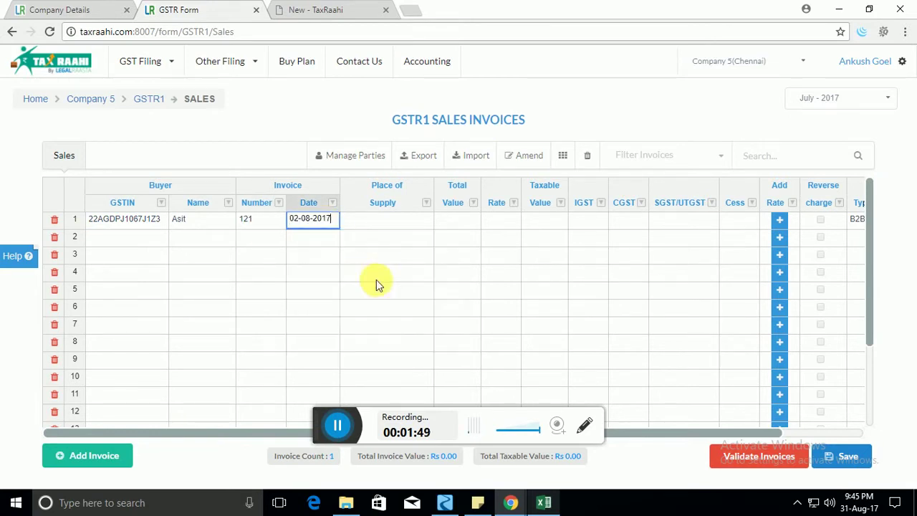
click(400, 225)
click(401, 228)
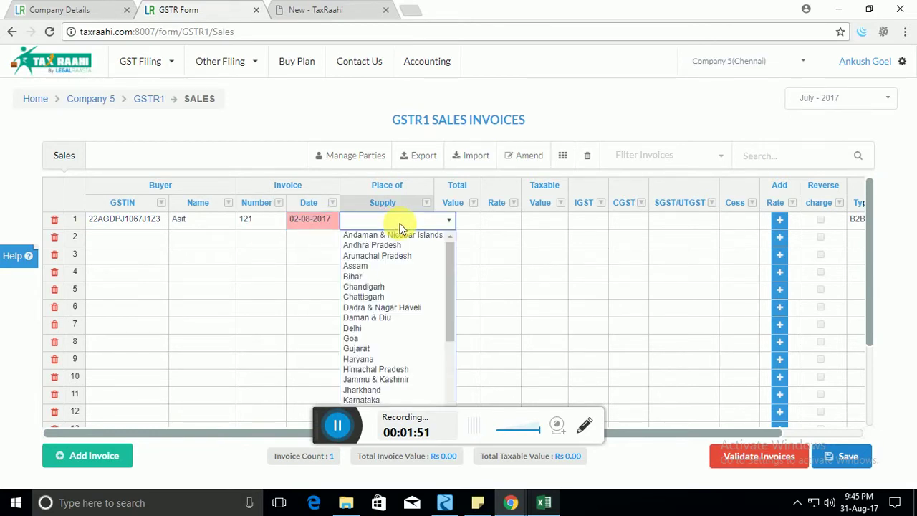
click(384, 287)
Set invoice 121's total value to 1212.00.
click(460, 220)
click(459, 222)
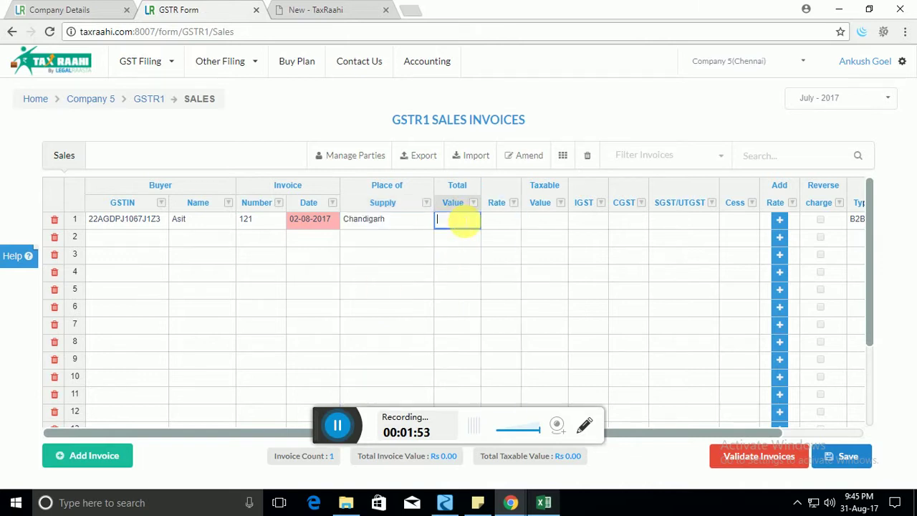
text(1212)
key(Tab)
click(352, 255)
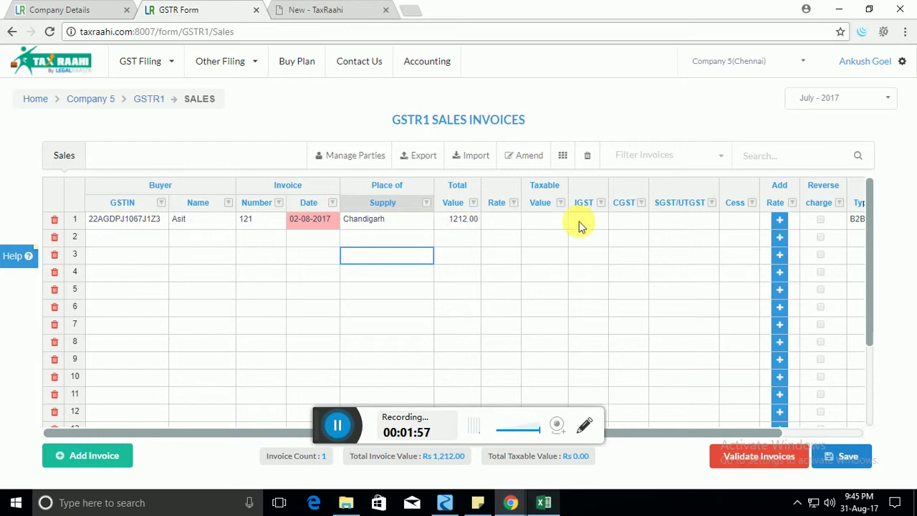
mouse_move(648, 430)
mouse_down()
mouse_move(748, 435)
mouse_move(655, 434)
mouse_up()
Enter rate 12, taxable value 12, IGST 12 and CGST 12 for invoice 121.
click(492, 219)
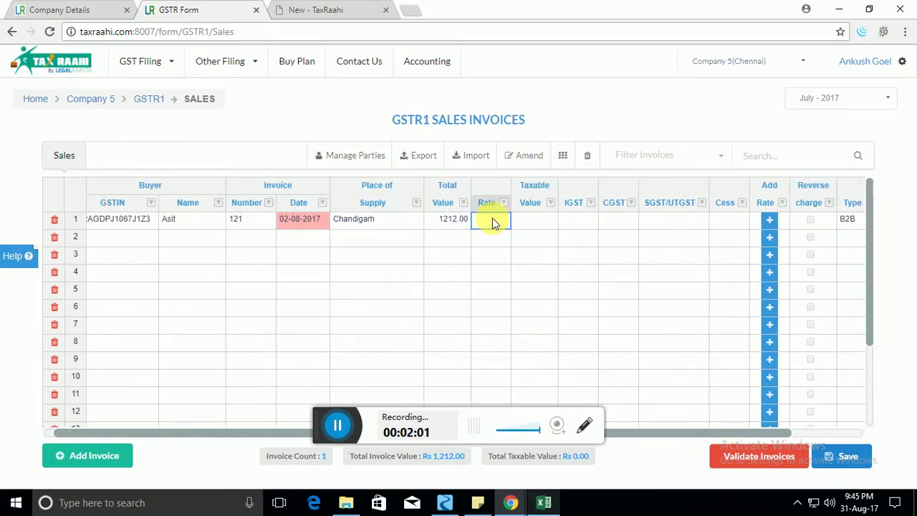
text(12)
click(528, 223)
text(12)
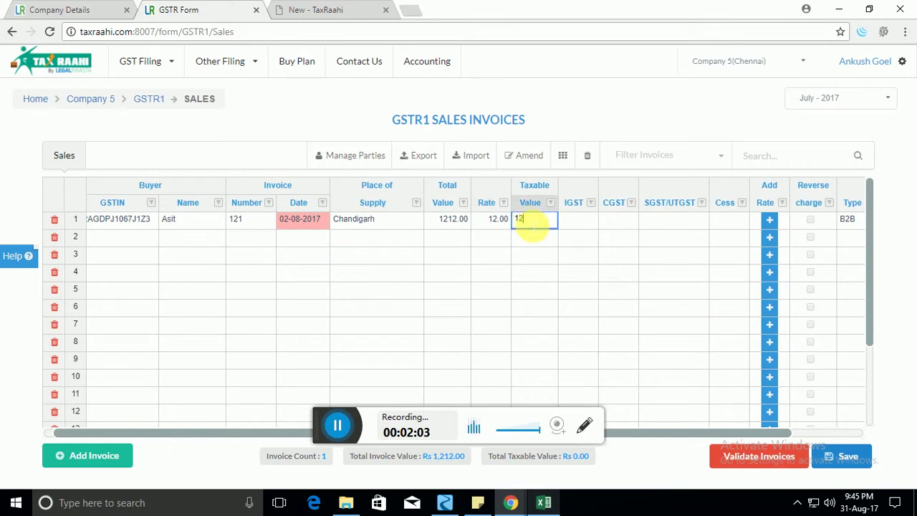
click(572, 222)
text(12)
key(Tab)
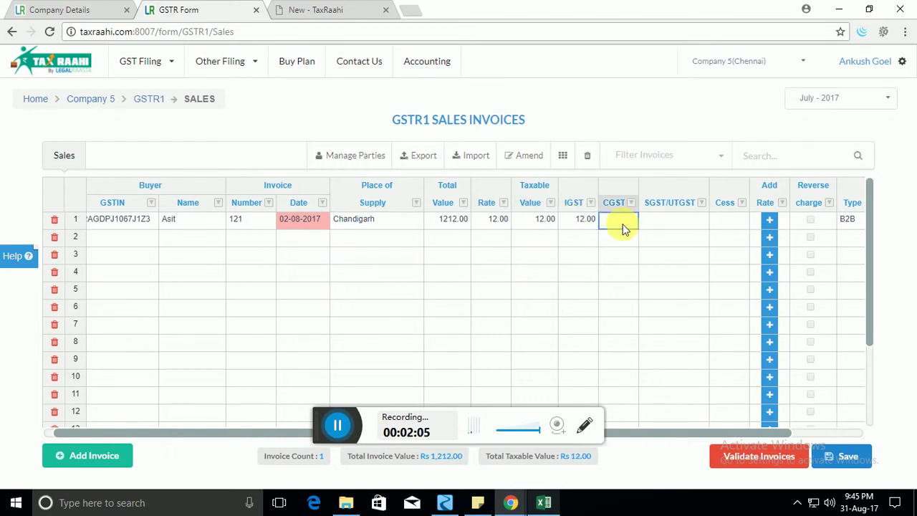
text(12)
key(Tab)
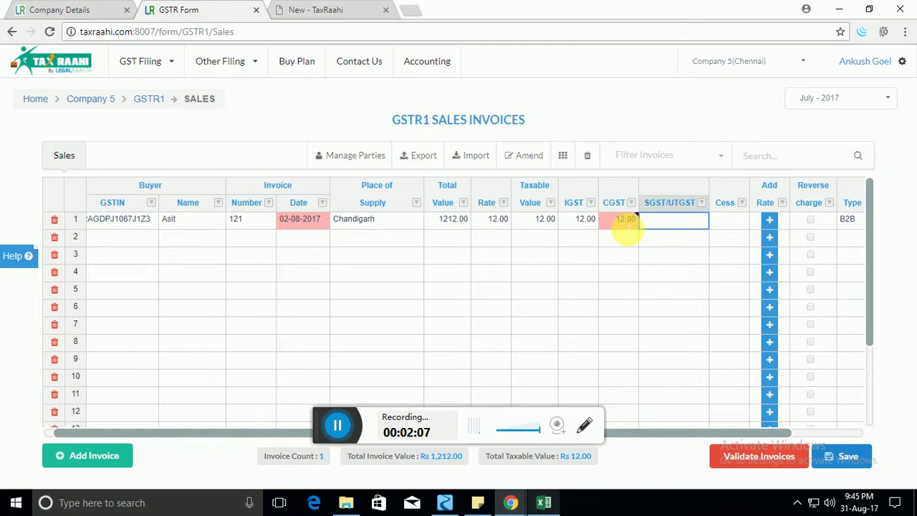
Dismiss the inter-state CGST warning and clear invoice 121's CGST, leaving only IGST 12.00.
click(625, 226)
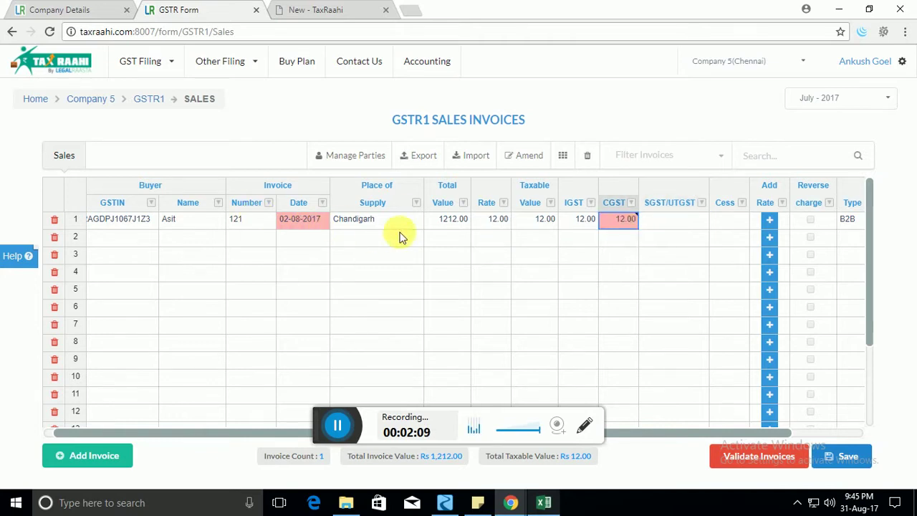
mouse_move(628, 230)
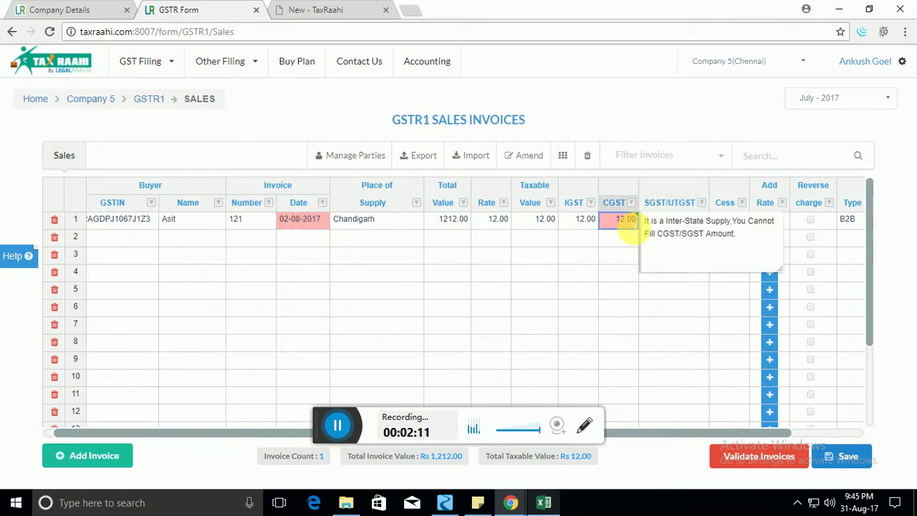
click(589, 240)
key(Up)
key(Right)
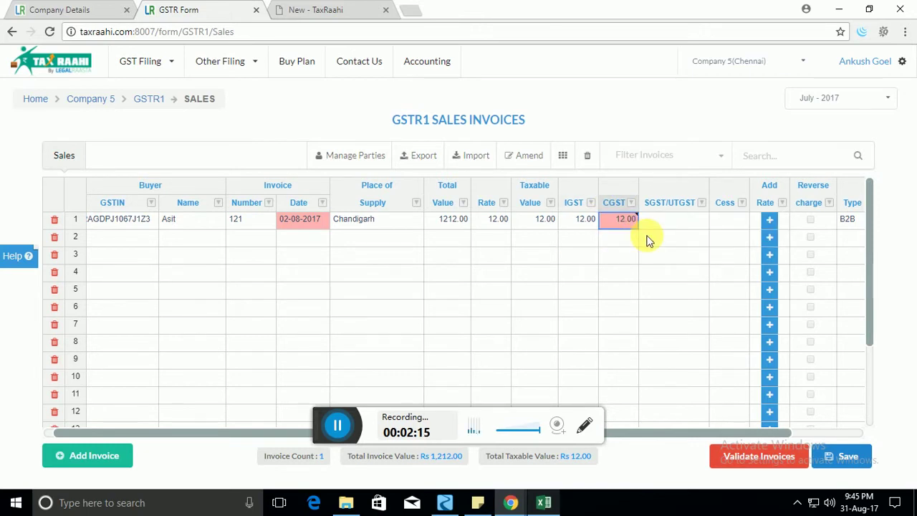
key(Delete)
key(Right)
key(Right)
key(Right)
key(Right)
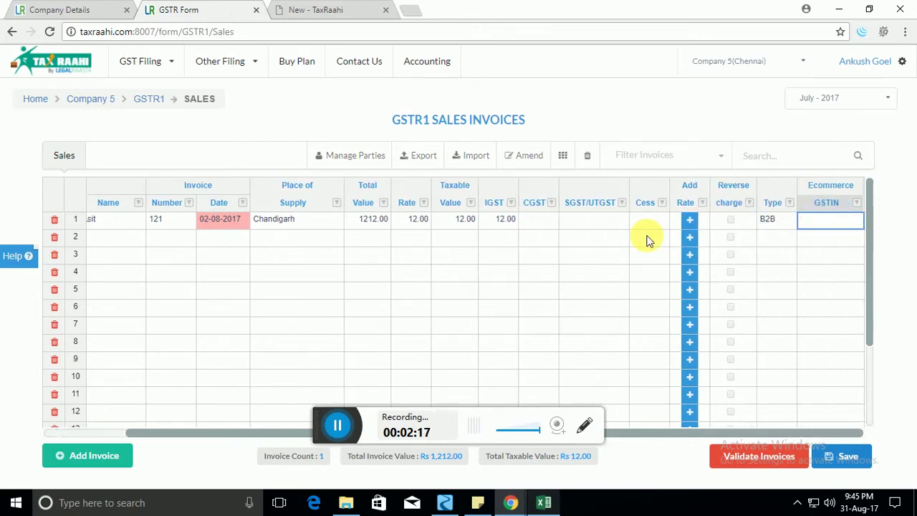
key(Right)
key(Left)
key(Left)
key(Left)
key(Left)
key(Left)
key(Left)
key(Left)
key(Left)
key(Left)
key(Left)
key(Left)
key(Left)
key(Left)
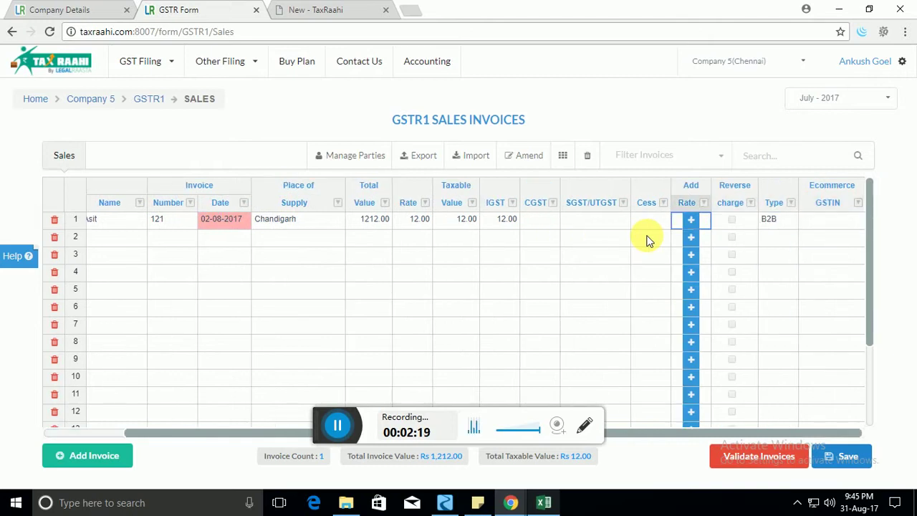
key(Left)
key(Left)
key(Left)
key(Right)
key(Right)
key(Right)
key(Right)
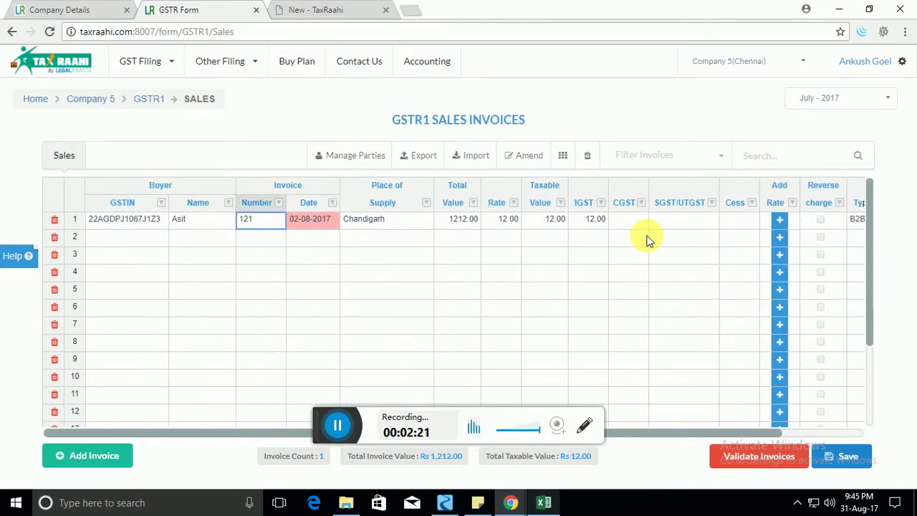
key(Right)
key(Right)
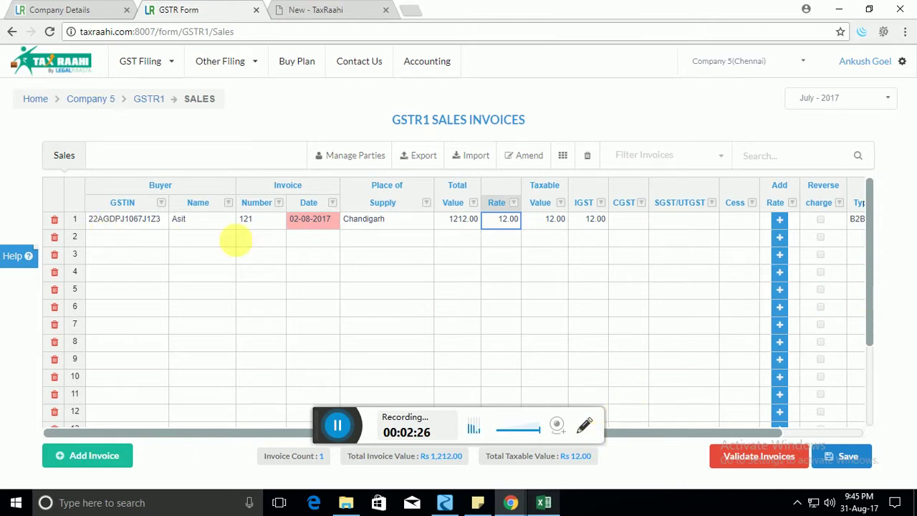
Review invoice 121's row, checking its rate, buyer GSTIN, name and number.
drag(648, 438, 732, 430)
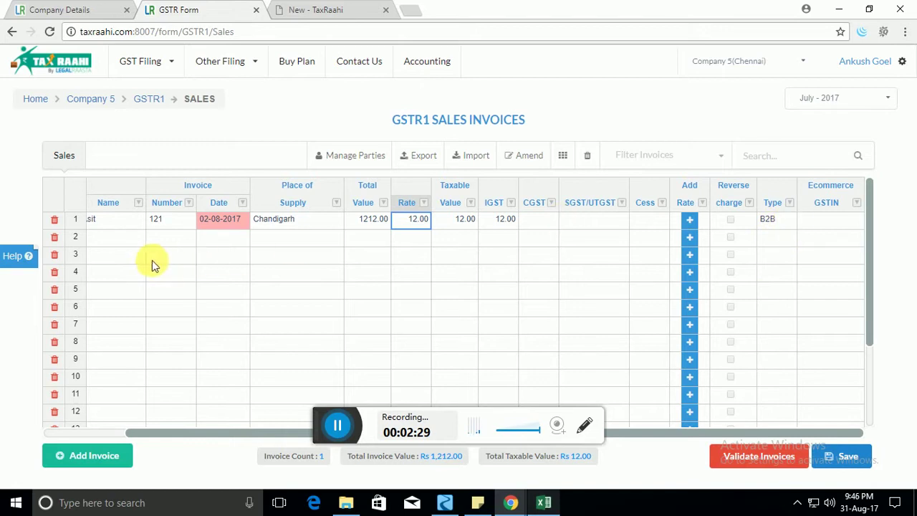
click(128, 239)
click(462, 238)
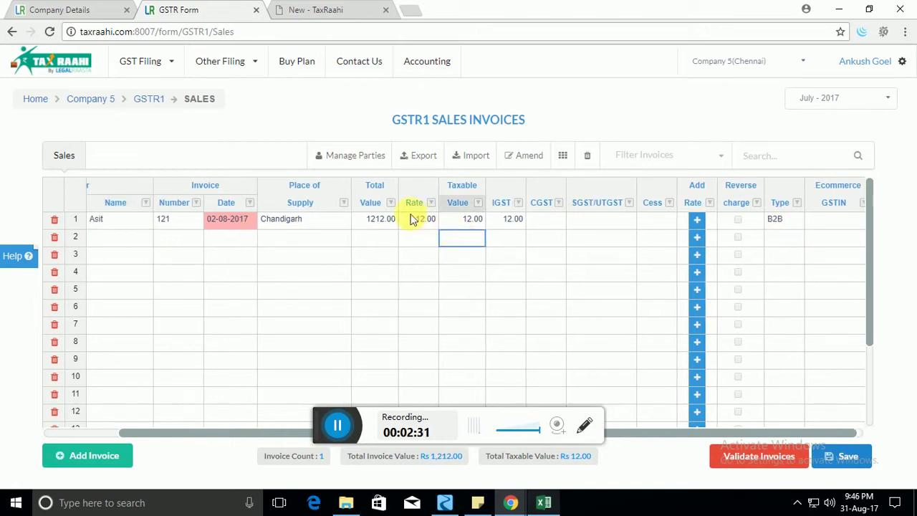
double_click(420, 219)
click(459, 236)
click(412, 221)
key(Left)
key(Left)
key(Left)
key(Left)
key(Left)
key(Left)
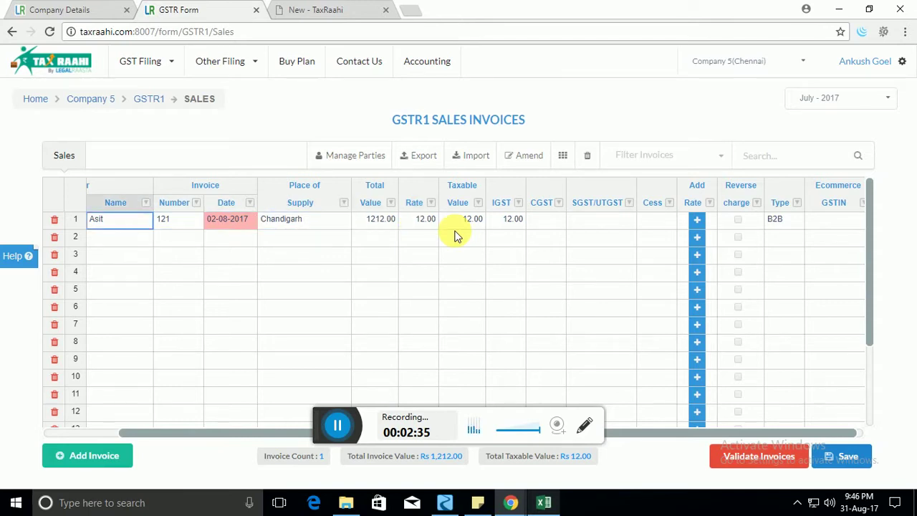
key(Right)
key(Right)
key(Right)
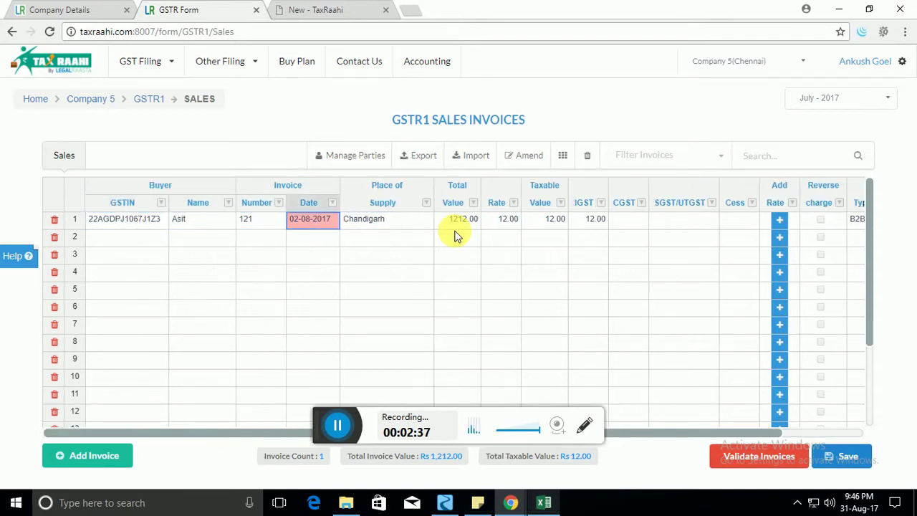
key(Left)
key(Left)
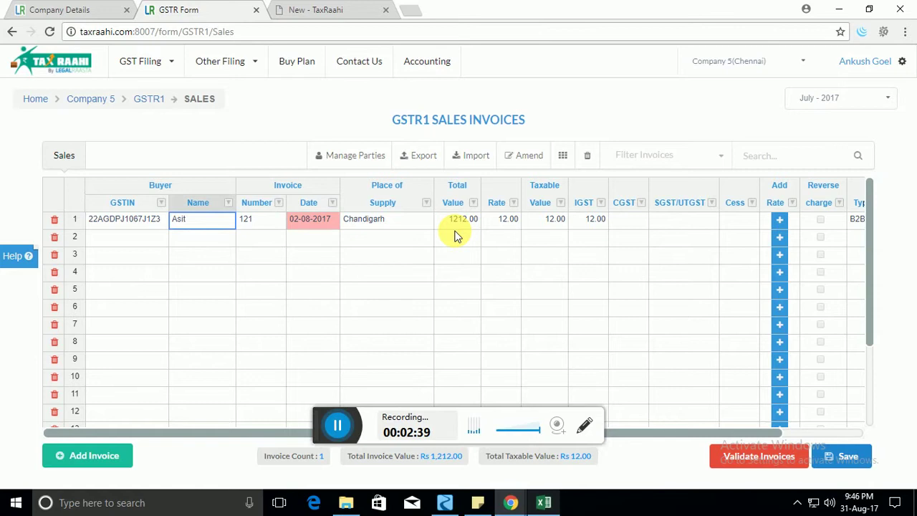
key(Right)
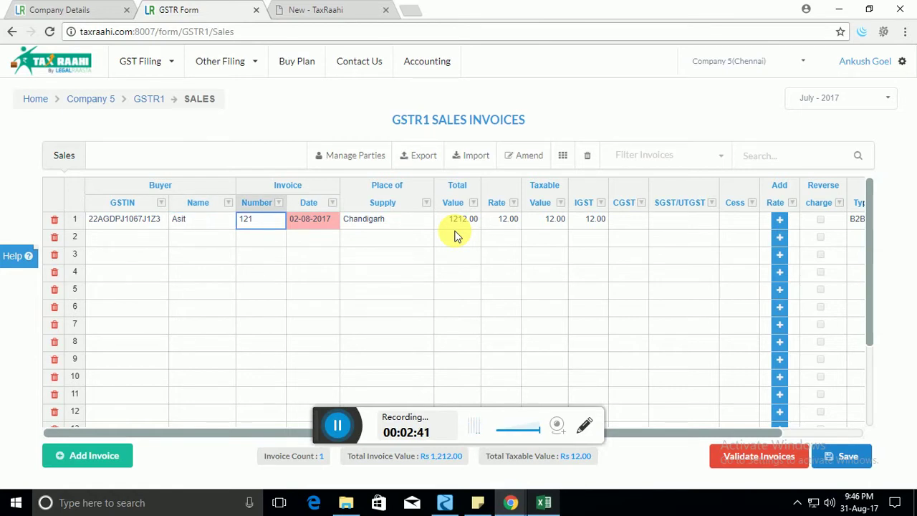
Add a second rate line to invoice 121: rate 18, taxable value 1212, IGST 12.
click(782, 221)
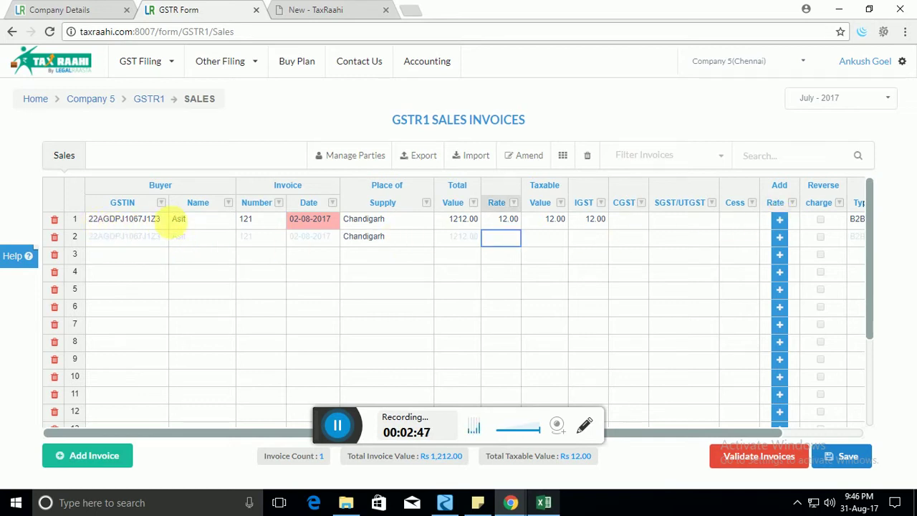
click(126, 239)
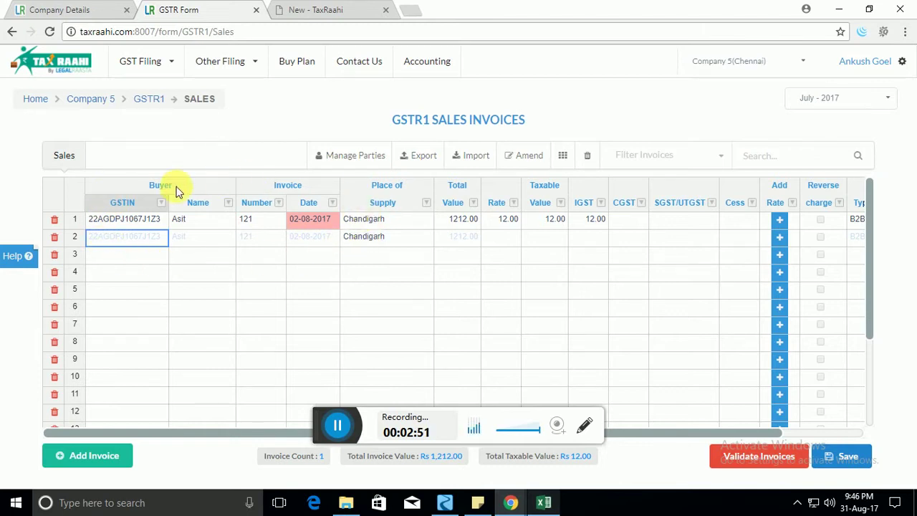
click(464, 240)
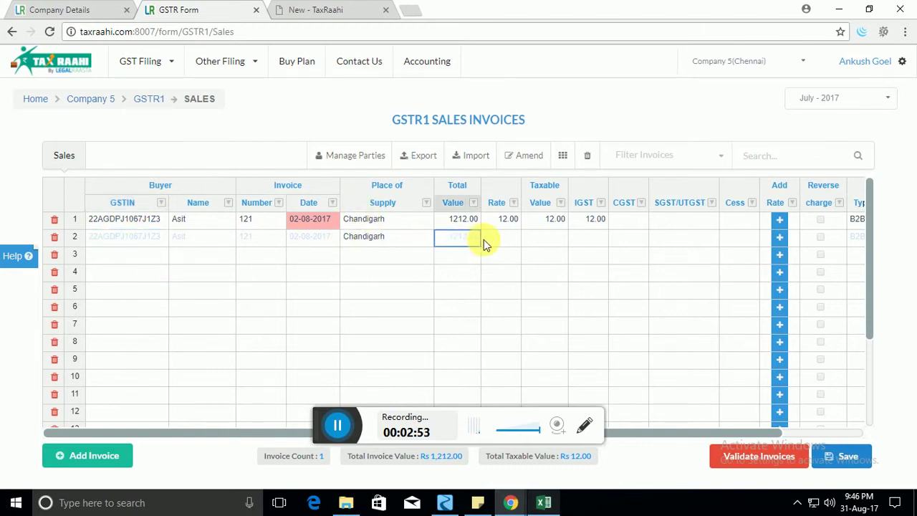
click(503, 240)
click(506, 242)
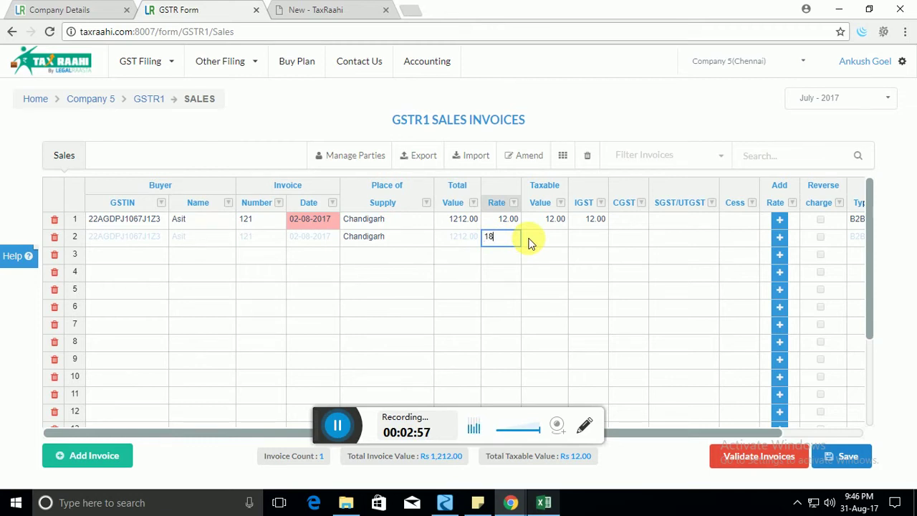
click(530, 242)
text(1212)
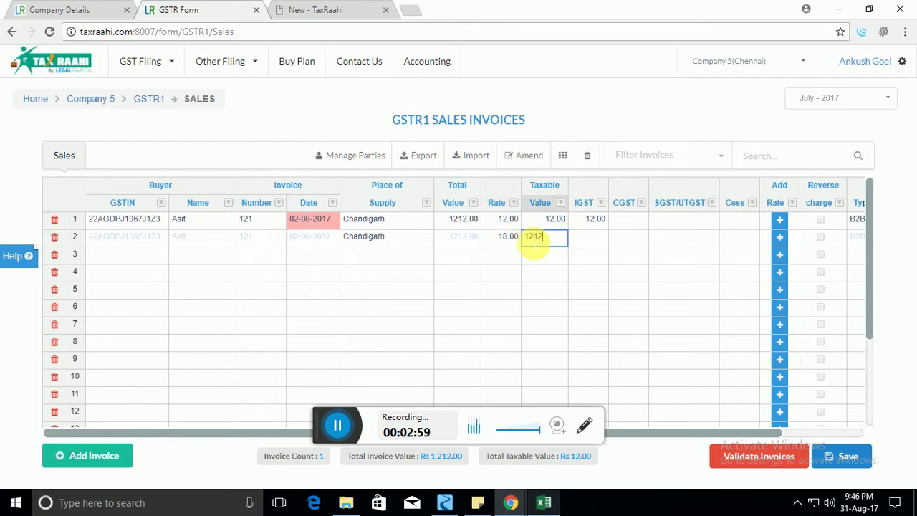
key(Tab)
text(12)
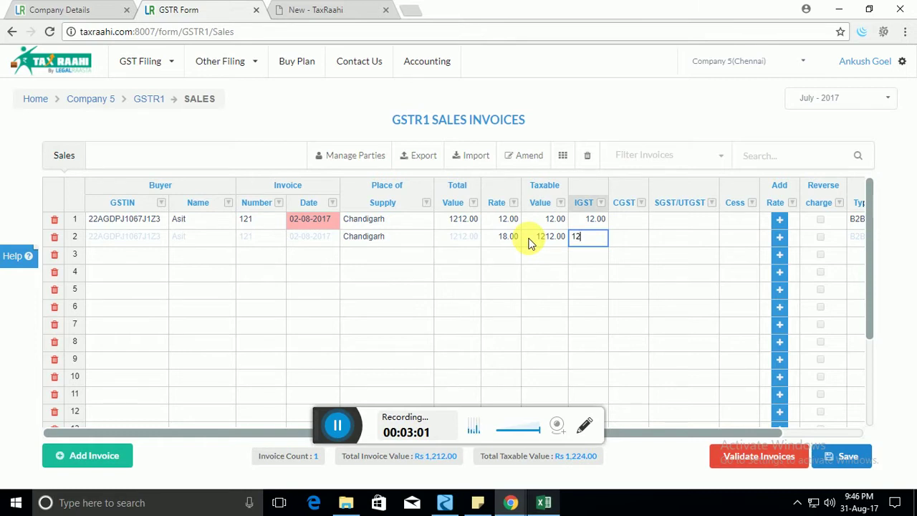
key(Tab)
key(Tab)
key(Tab)
key(Tab)
key(Tab)
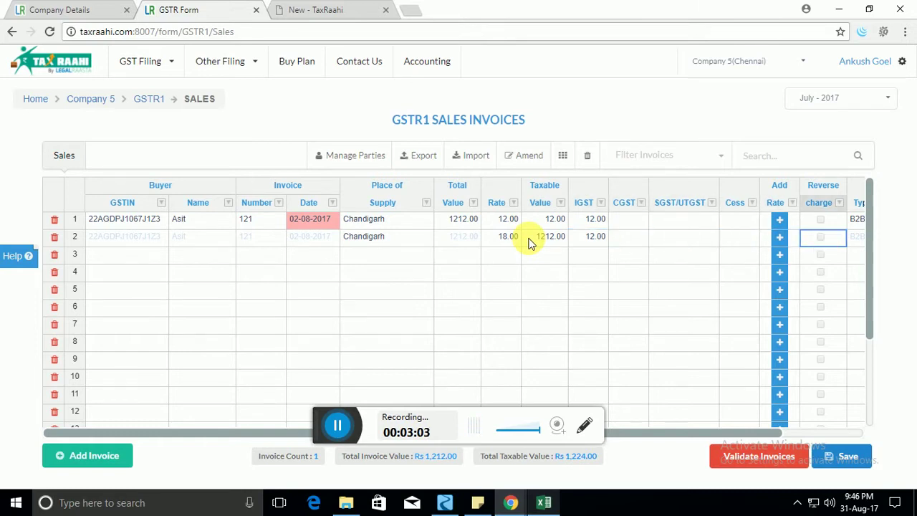
key(Tab)
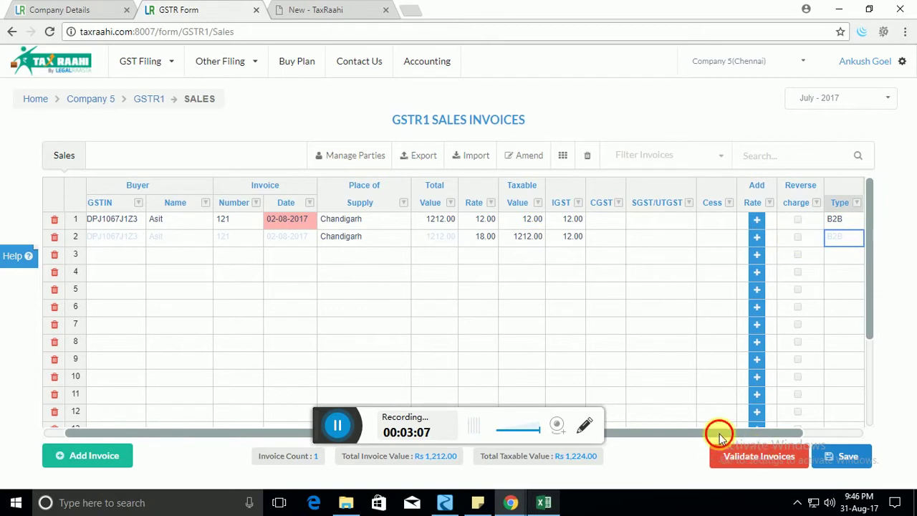
drag(721, 434, 566, 435)
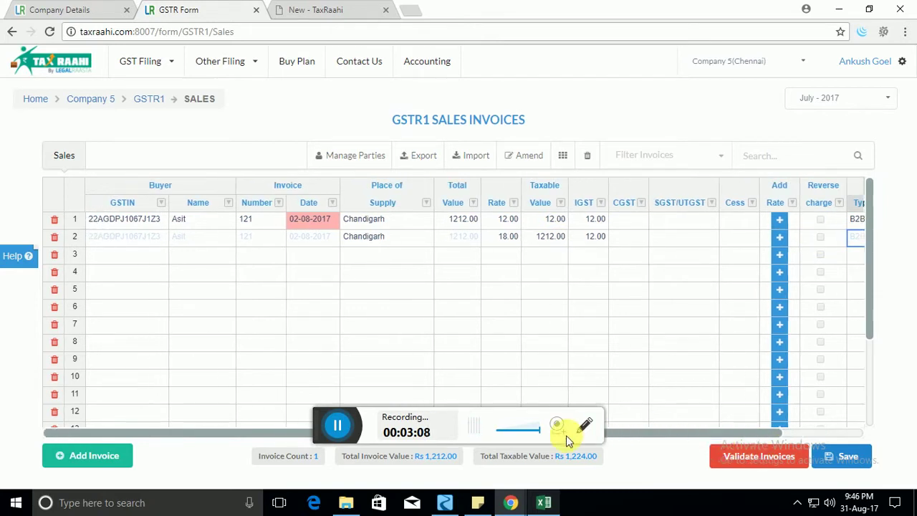
Delete every sales invoice via Delete All and confirm, leaving 0 invoices and Rs 0.00 totals.
click(115, 256)
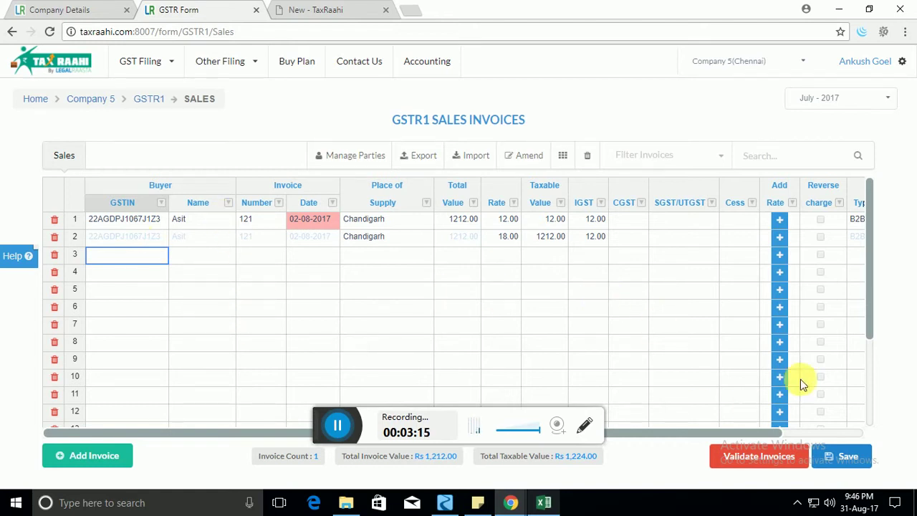
mouse_move(869, 204)
mouse_down()
mouse_move(872, 392)
mouse_move(873, 195)
mouse_up()
click(201, 258)
click(201, 243)
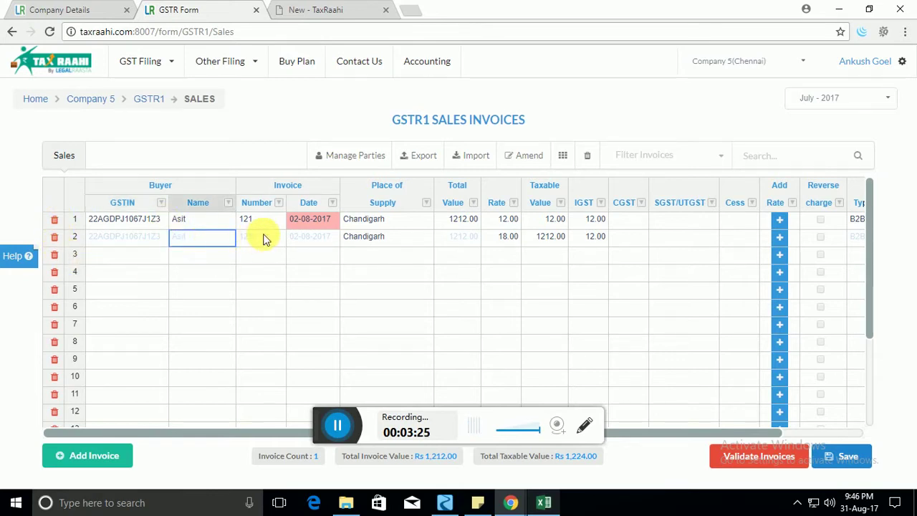
click(592, 162)
click(720, 265)
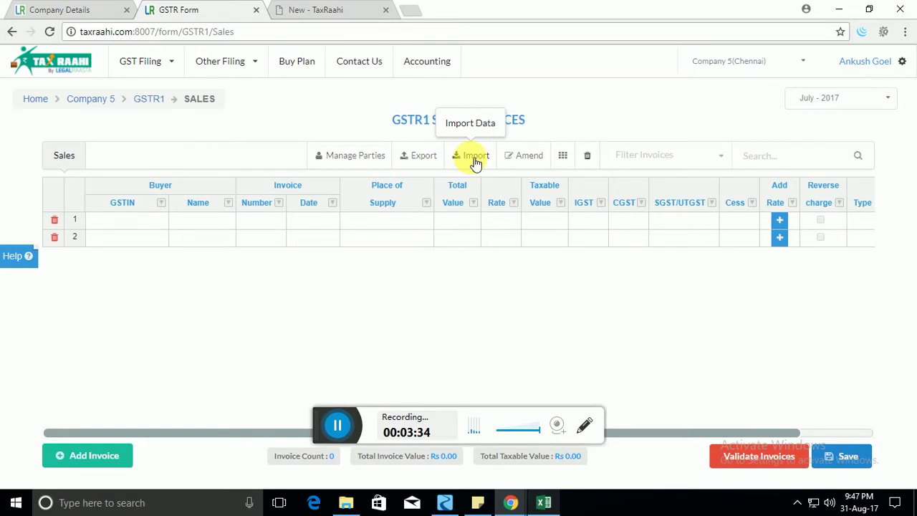
Bring up Import Data, noting the 31 August 2017 Excel import, and set the mode to Overwrite.
click(473, 160)
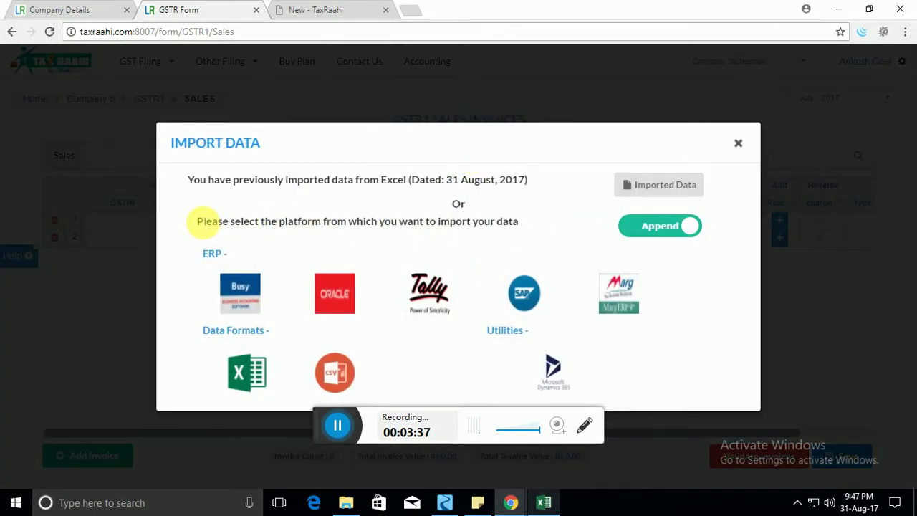
drag(198, 221, 229, 222)
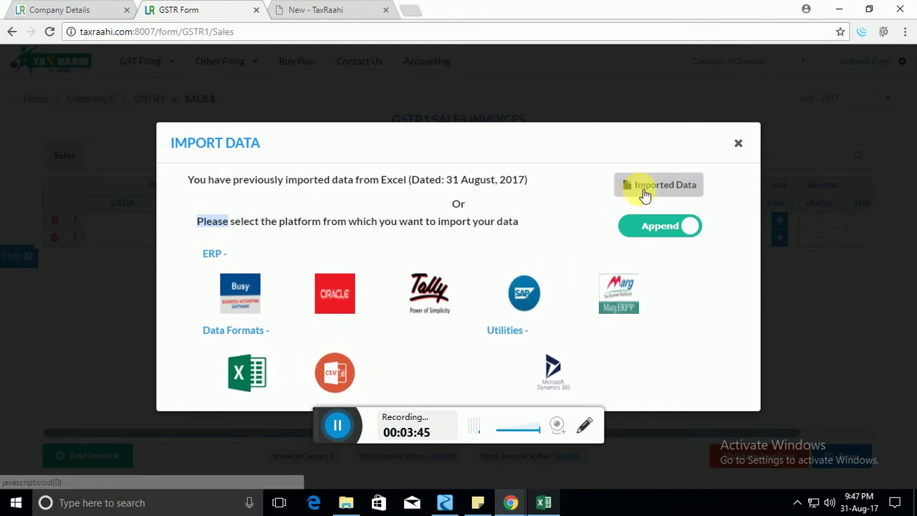
click(668, 231)
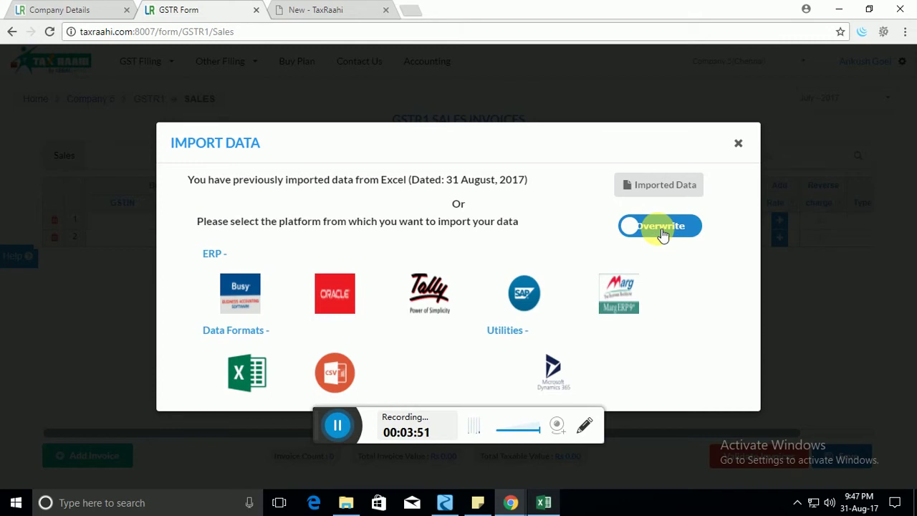
click(663, 231)
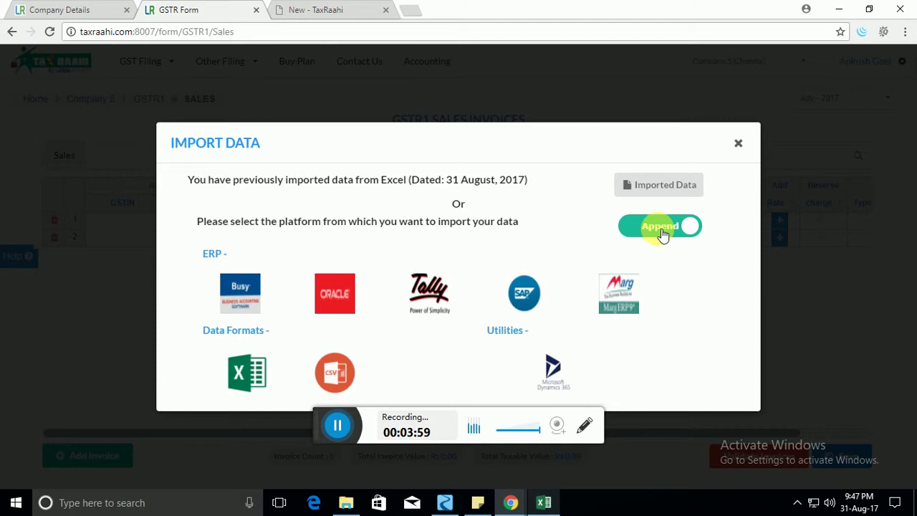
click(663, 235)
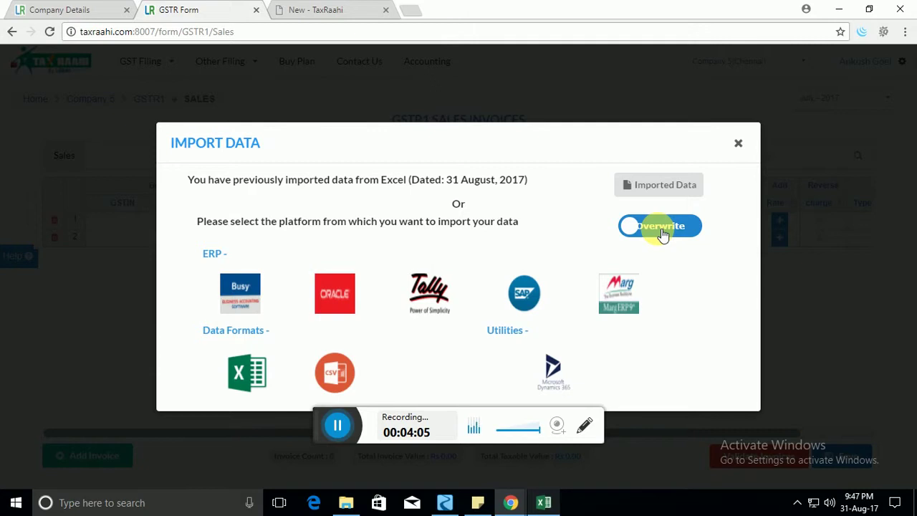
Choose Excel import, then open GSTR1-SALES-excel-test - Tamil Nadu from the GST Sample Files folder.
click(263, 382)
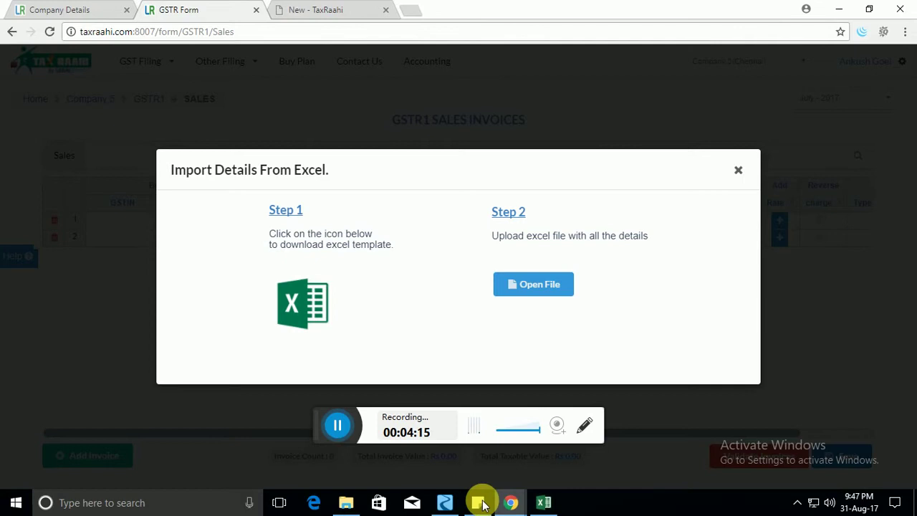
click(346, 503)
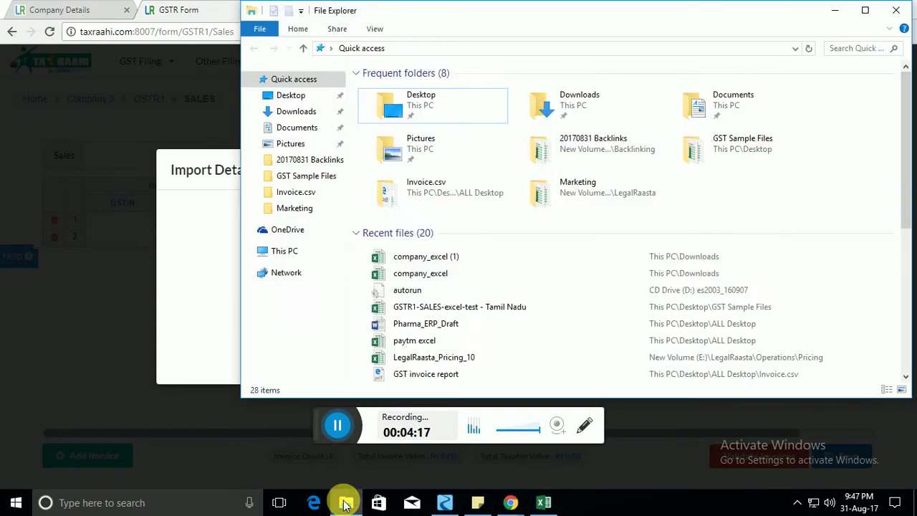
click(346, 503)
click(346, 502)
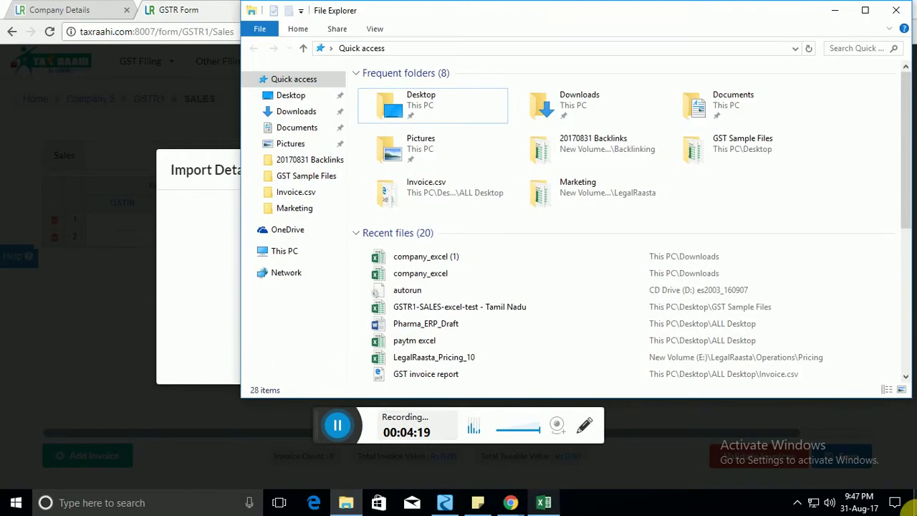
click(911, 505)
double_click(71, 109)
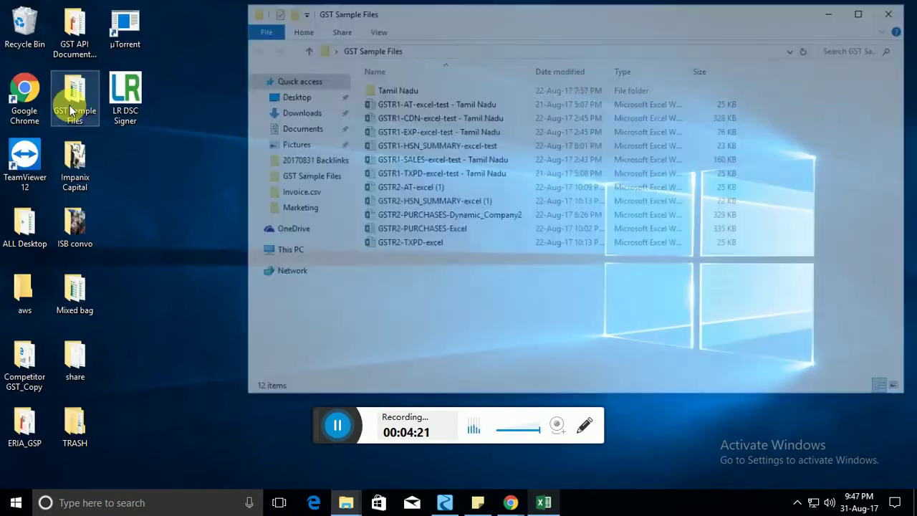
click(445, 160)
double_click(450, 167)
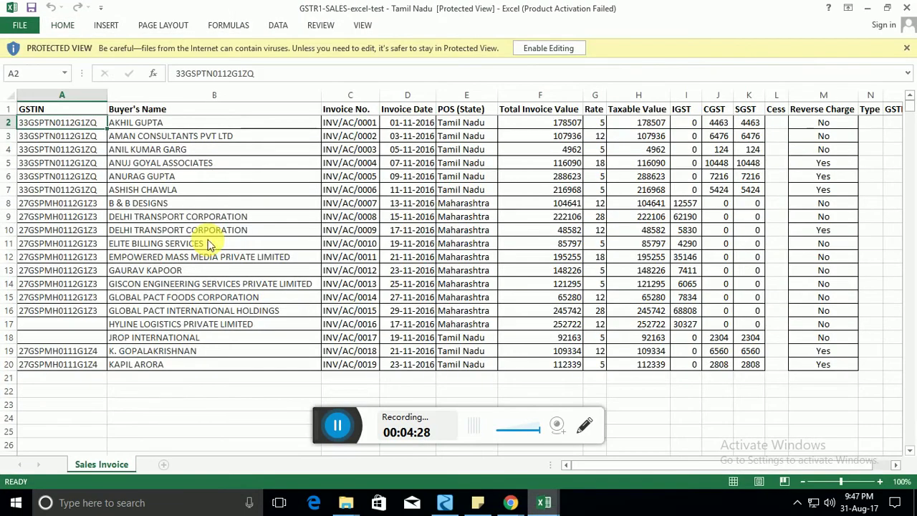
Enable editing on the sales workbook and review its column headings and GSTIN entries.
click(221, 233)
click(548, 48)
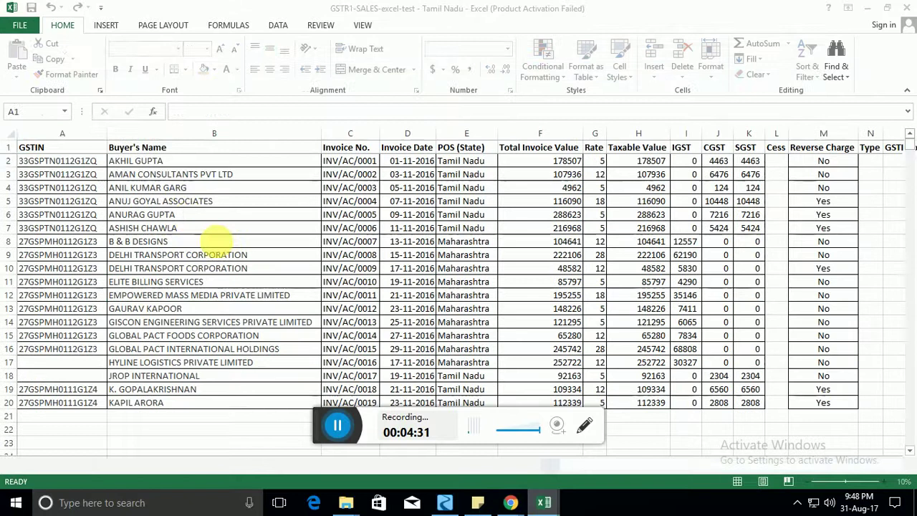
click(215, 215)
key(Left)
key(Up)
key(Up)
key(Up)
key(Up)
key(Up)
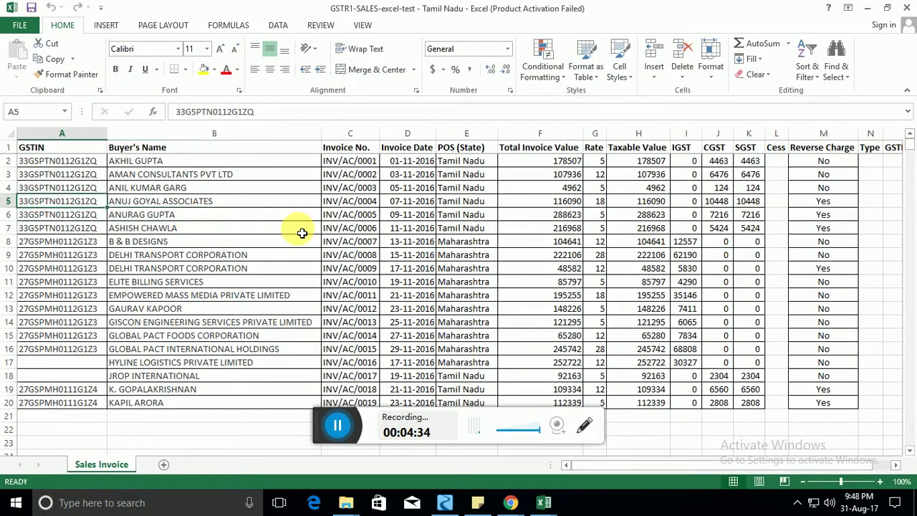
key(Right)
key(Right)
key(Right)
key(Right)
key(Right)
key(Right)
key(Right)
key(Right)
key(Right)
key(Right)
key(Right)
key(Right)
key(Right)
key(Right)
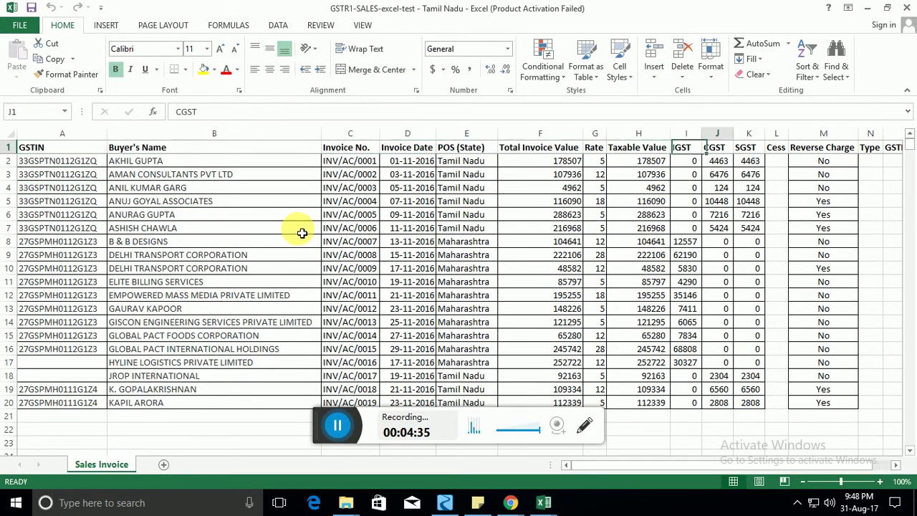
key(Home)
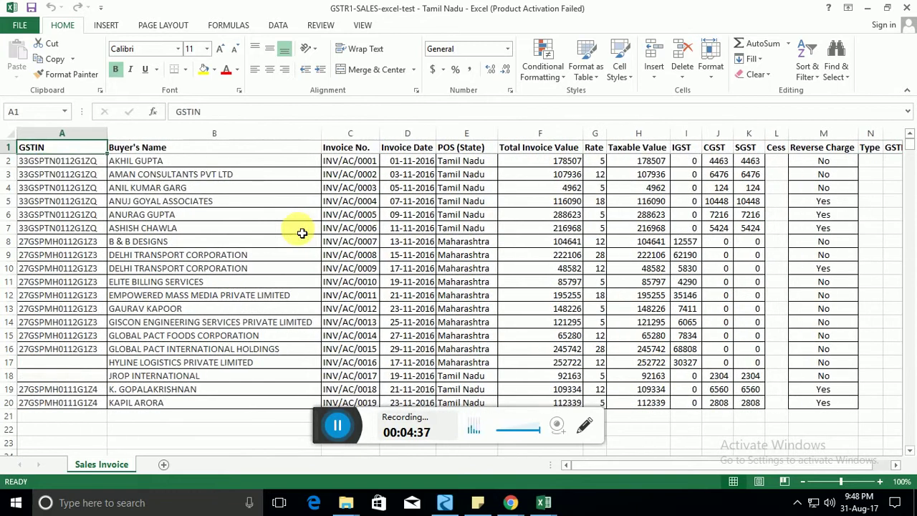
key(Down)
key(Down)
key(Right)
key(Up)
key(Up)
key(Left)
key(ctrl+shift+Down)
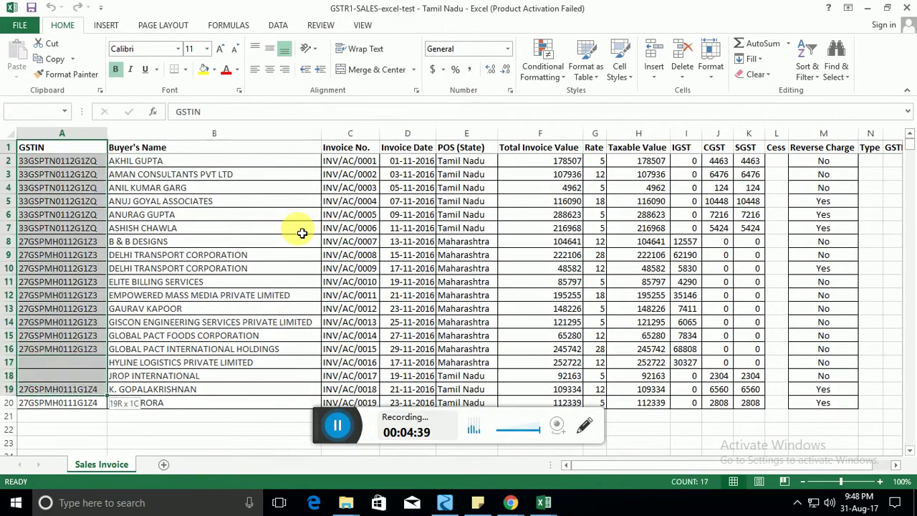
key(Right)
key(Right)
key(Home)
Inspect the blank GSTIN cells in rows 17-18 and the headings through Rate.
key(Down)
key(Down)
key(Down)
key(Down)
key(Down)
key(Down)
key(Down)
key(Down)
key(Down)
key(Down)
key(Down)
key(Down)
key(Down)
key(Down)
key(Down)
key(Down)
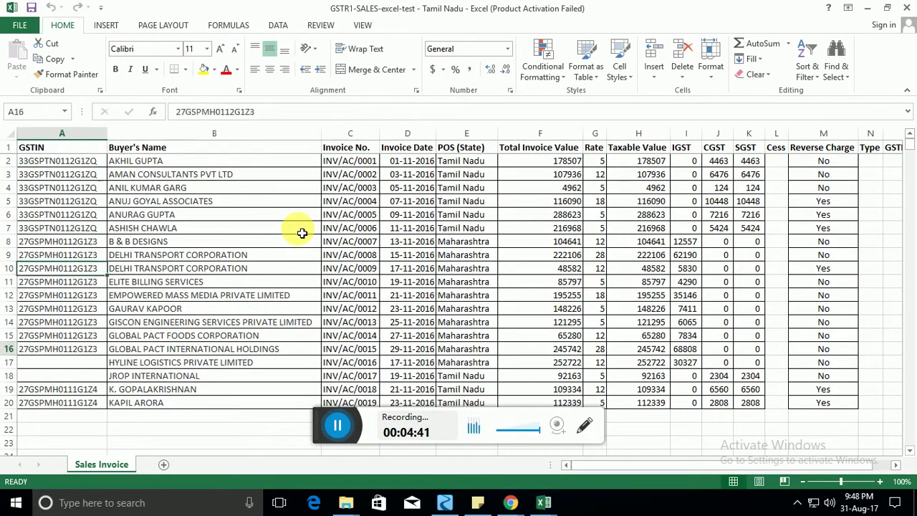
key(Up)
key(Up)
key(Up)
key(Up)
key(Down)
key(Down)
key(Down)
key(Down)
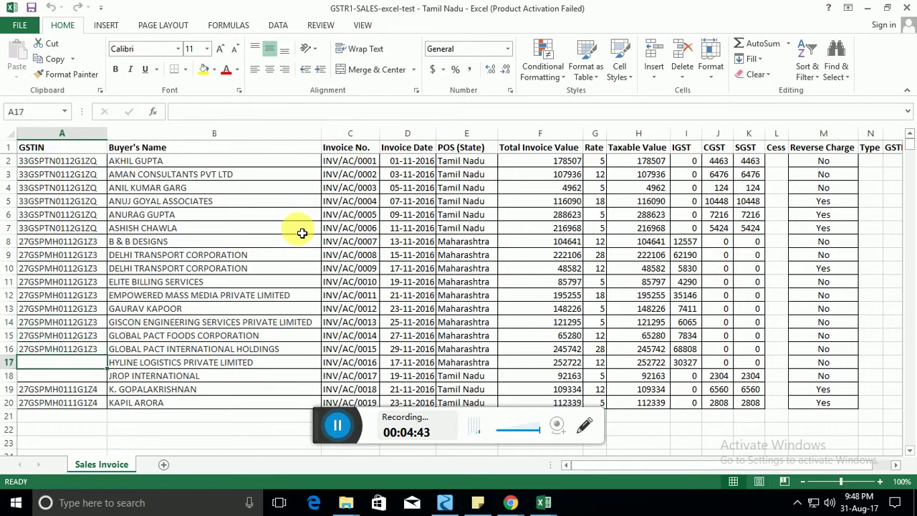
key(Right)
key(Left)
key(shift+Down)
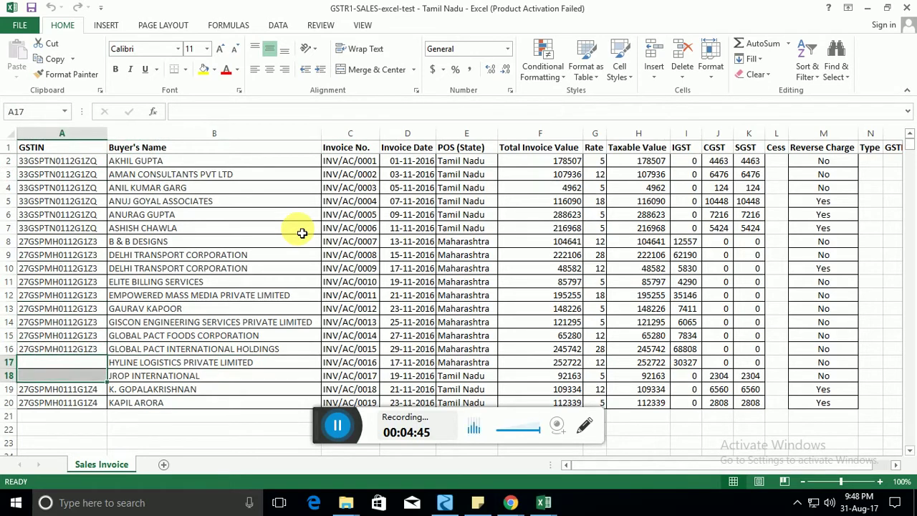
key(Right)
key(Right)
key(Right)
key(Right)
key(Right)
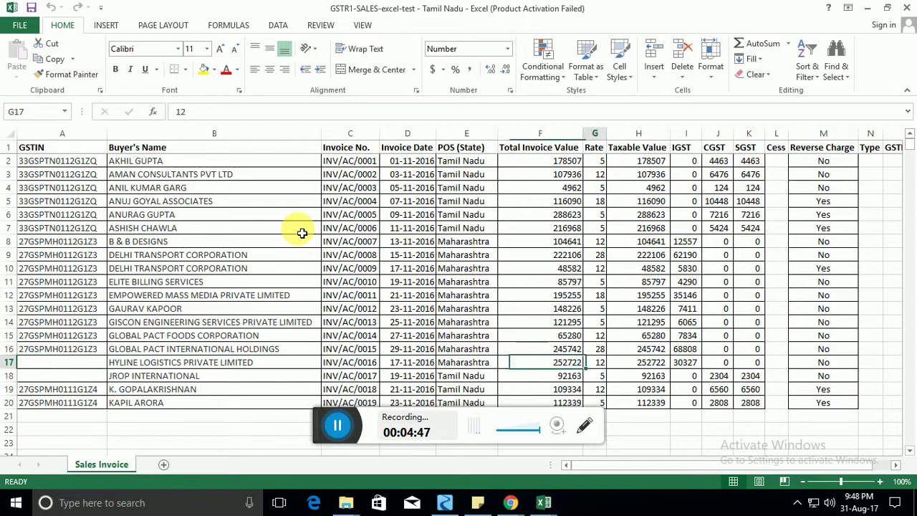
key(Left)
key(Home)
key(Down)
key(Down)
key(Down)
key(Down)
key(Down)
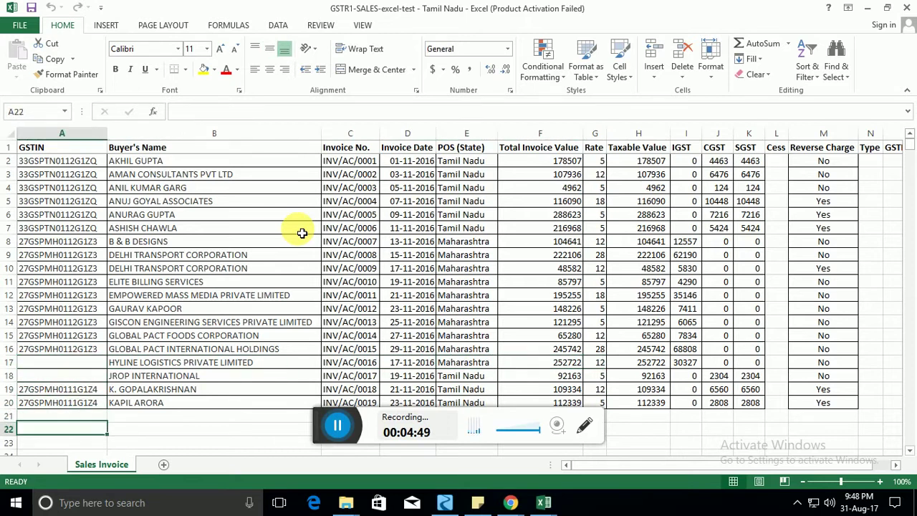
key(Right)
key(Right)
key(Right)
key(Right)
key(Right)
key(Right)
key(Left)
key(Left)
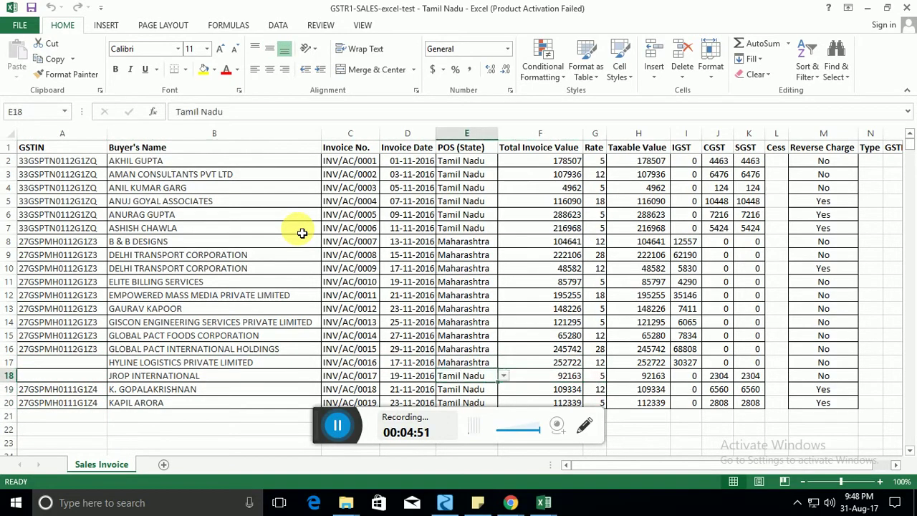
key(Up)
key(Up)
key(Up)
key(Up)
key(Up)
key(Up)
key(Up)
key(Up)
key(Up)
key(Up)
key(Up)
key(Up)
key(Up)
key(Up)
key(Up)
key(Up)
key(Up)
key(Right)
key(Right)
key(Right)
key(Right)
key(Right)
key(Right)
key(Right)
key(Right)
key(Right)
key(Right)
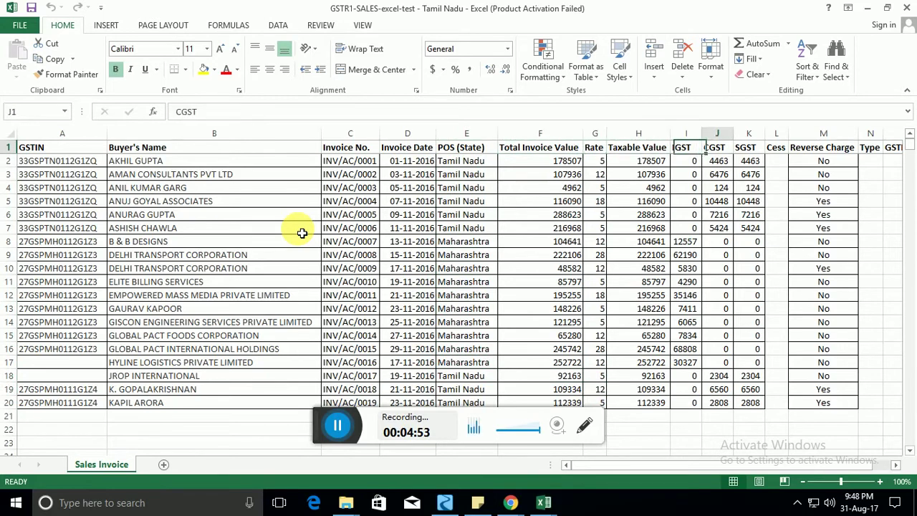
key(Left)
key(Left)
key(Left)
key(Left)
key(Left)
key(Left)
key(Left)
key(Left)
key(Left)
key(Left)
key(Left)
key(Left)
key(Left)
key(Left)
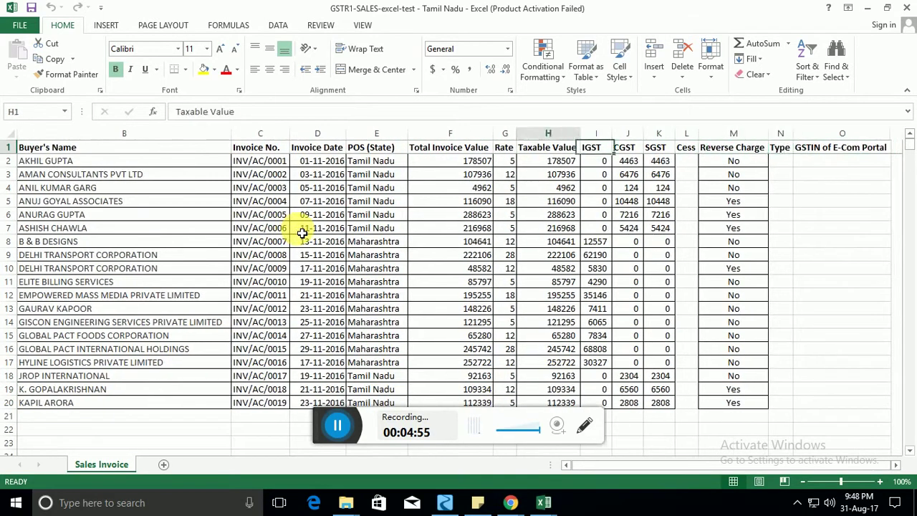
key(Down)
key(Down)
Insert a blank row 3 and paste a copy of the first invoice row into it.
key(shift+space)
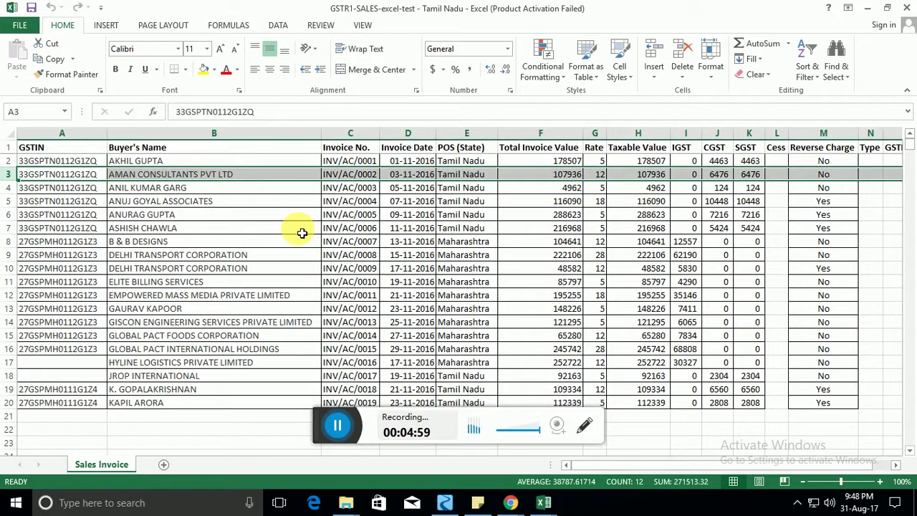
key(ctrl+plus)
key(Up)
key(shift+Right)
key(shift+Right)
key(shift+Right)
key(shift+Right)
key(shift+Right)
key(shift+Right)
key(shift+Right)
key(shift+Right)
key(shift+Right)
key(shift+Right)
key(shift+Right)
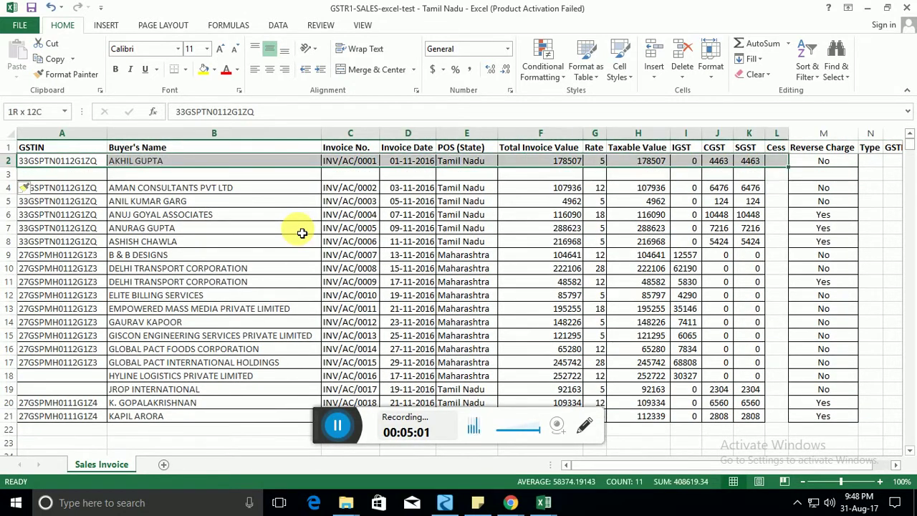
key(shift+Right)
key(shift+Right)
key(shift+Right)
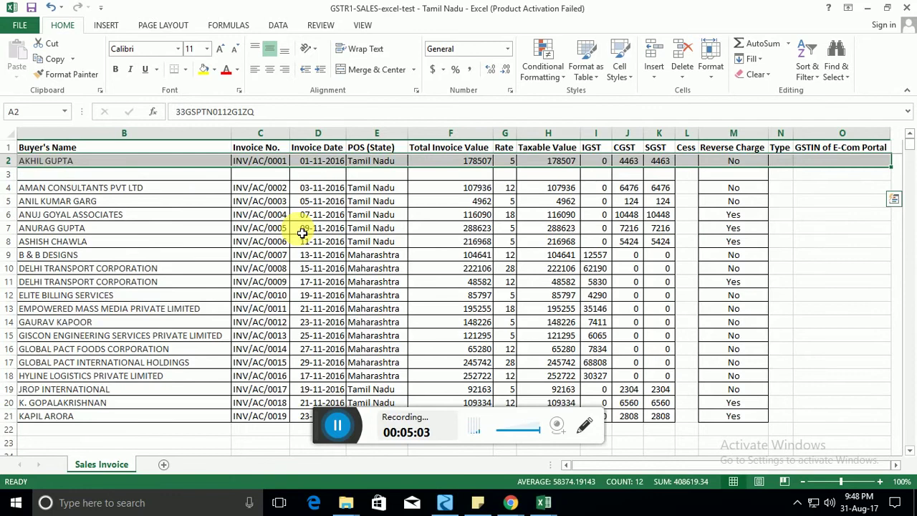
key(ctrl+c)
key(Down)
key(ctrl+v)
key(Right)
key(Right)
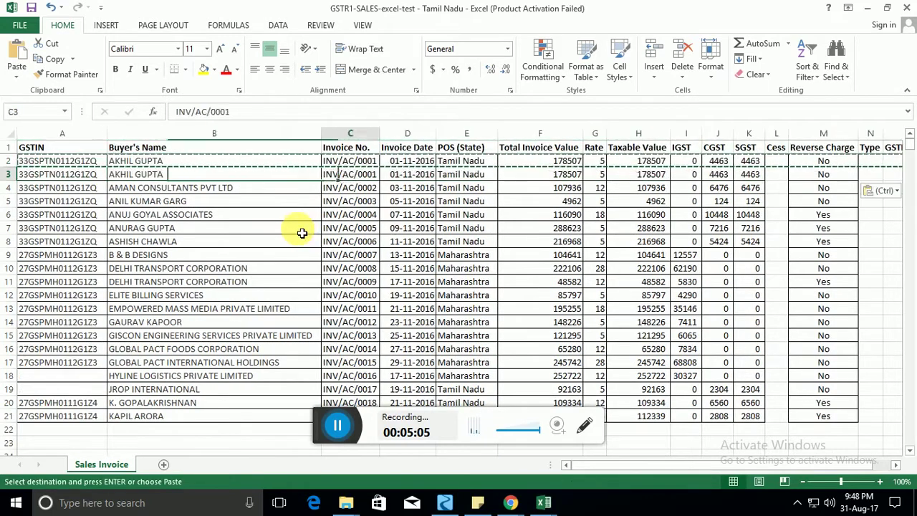
key(Right)
key(Right)
key(Right)
key(Right)
Enter Rate 12 and Taxable Value 1212 in row 3 and compare it with row 2.
text(12)
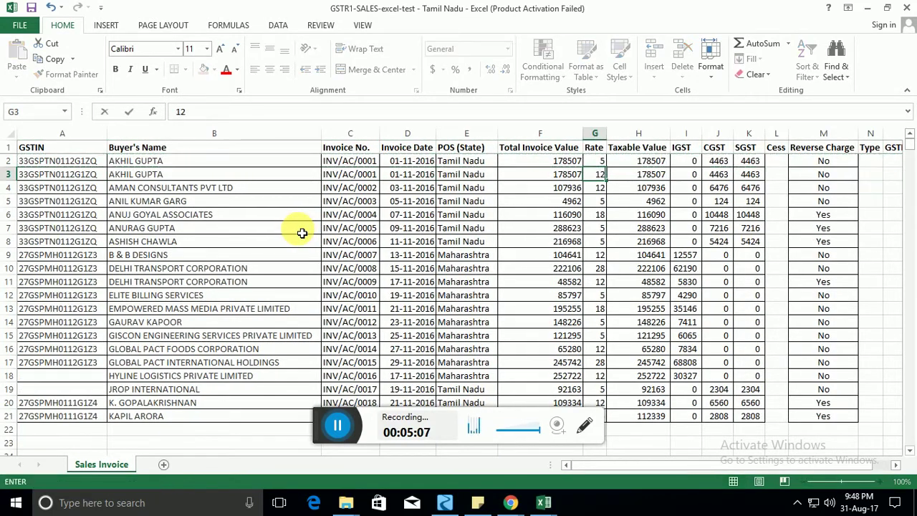
key(Right)
text(1212)
key(Right)
key(Left)
key(Left)
key(Left)
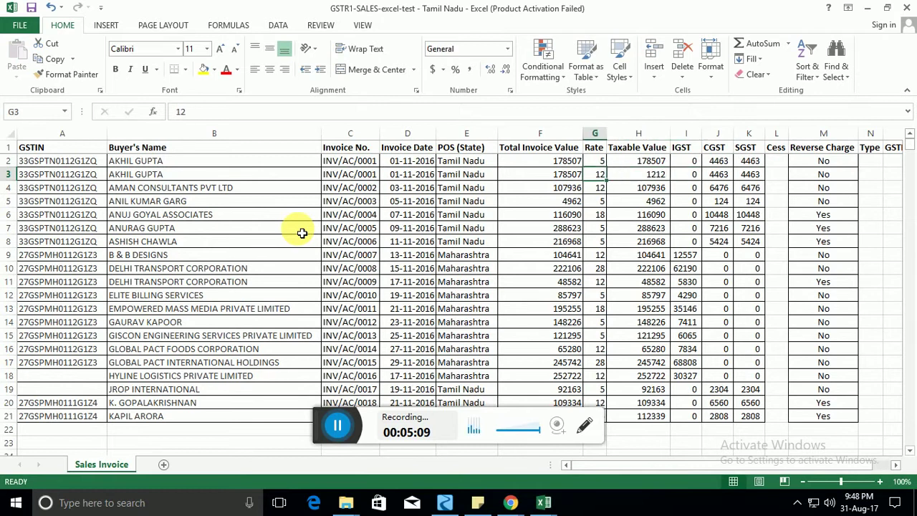
key(shift+Left)
key(shift+Left)
key(shift+Left)
key(shift+Left)
key(shift+Left)
key(shift+Up)
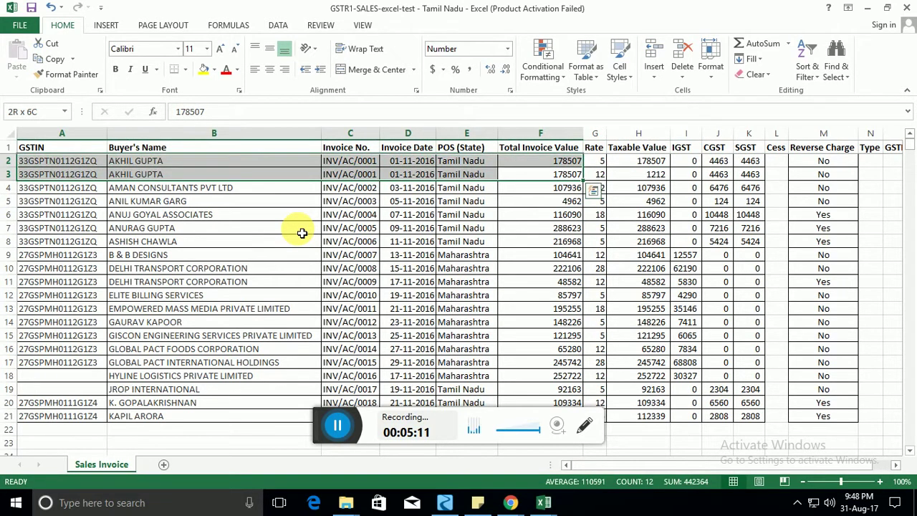
key(Right)
key(Left)
key(shift+Left)
key(shift+Left)
key(shift+Left)
key(shift+Left)
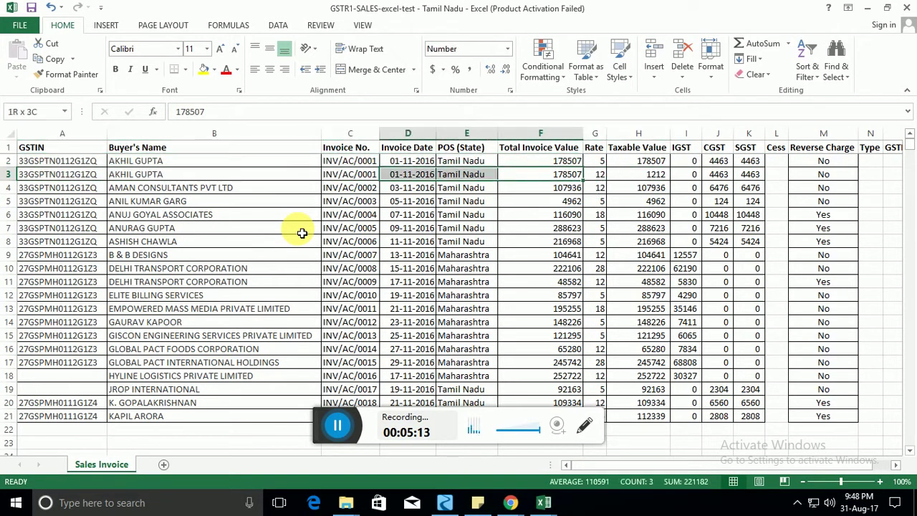
key(shift+Left)
key(shift+Up)
Correct row 3's Taxable Value to 121, then close the workbook without saving.
key(Right)
key(Right)
key(Right)
key(Right)
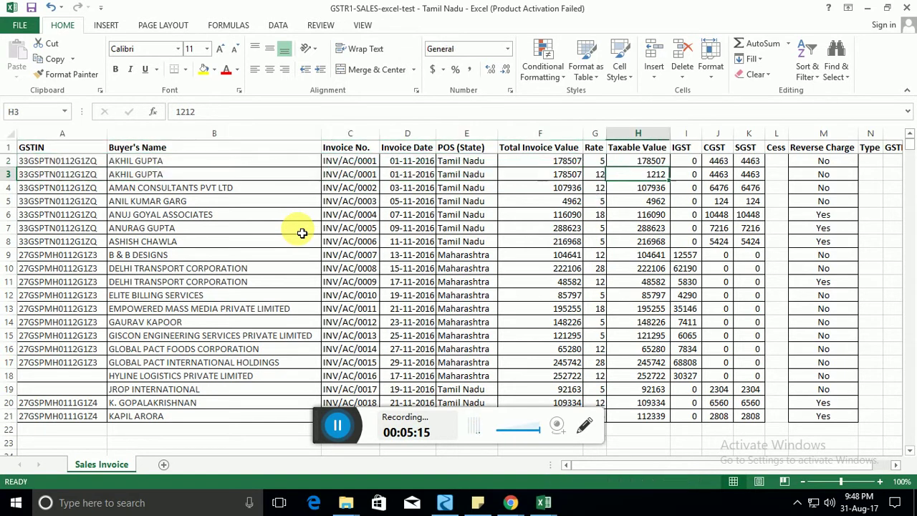
key(Left)
key(Left)
key(F2)
key(BackSpace)
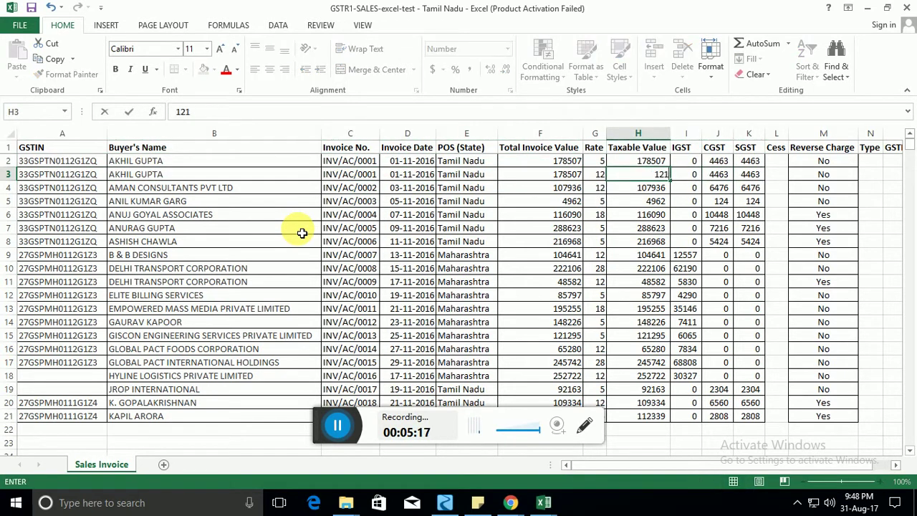
key(Return)
key(Up)
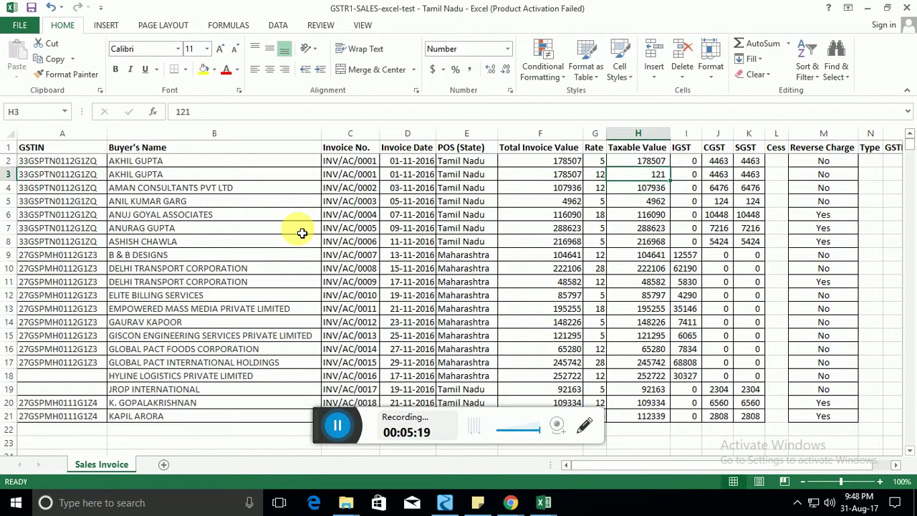
click(907, 7)
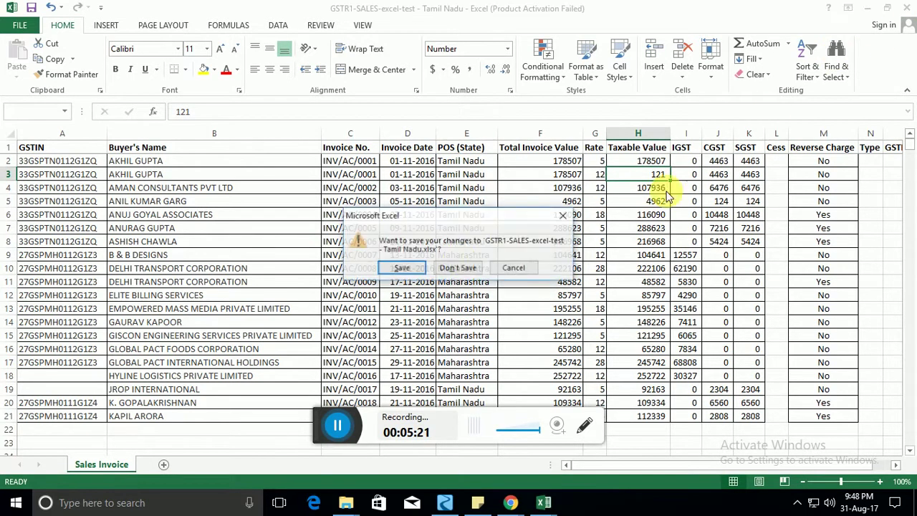
click(459, 268)
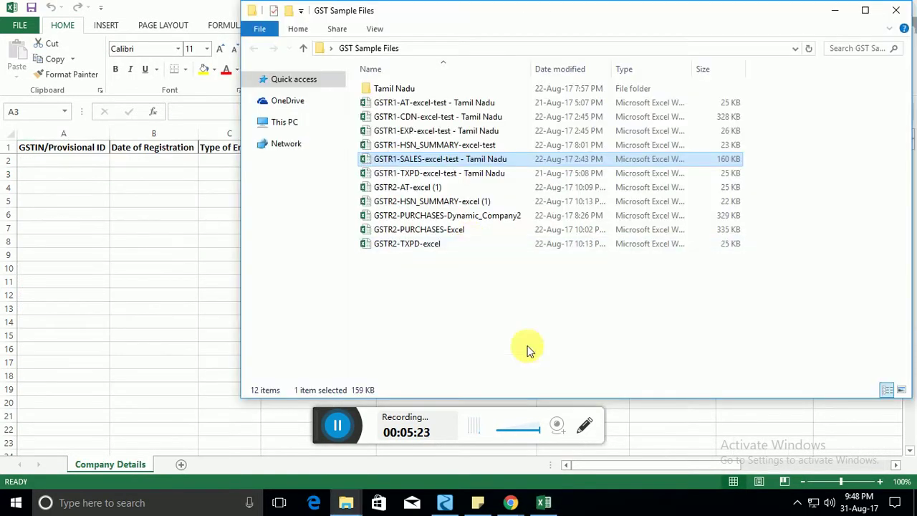
Upload the GSTR1-SALES-excel-test - Tamil Nadu workbook, loading 19 invoices totalling Rs 27,16,568.00.
mouse_move(511, 497)
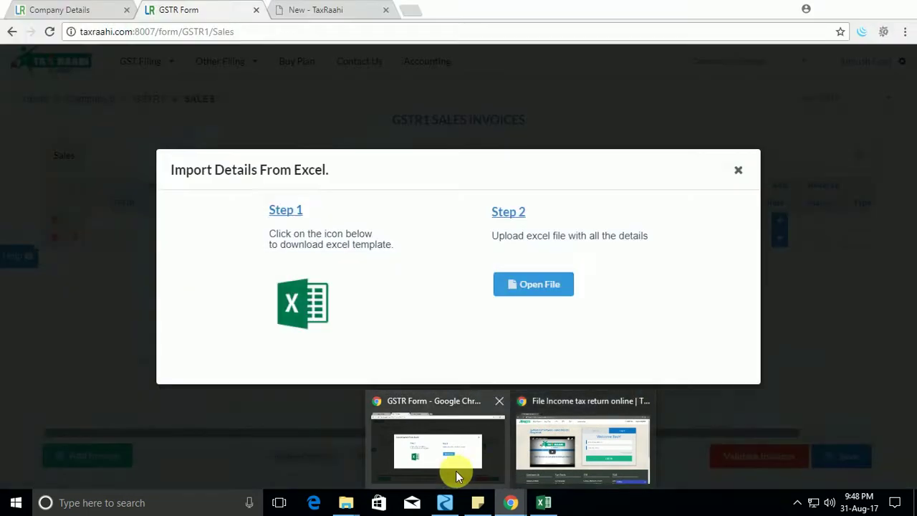
click(456, 471)
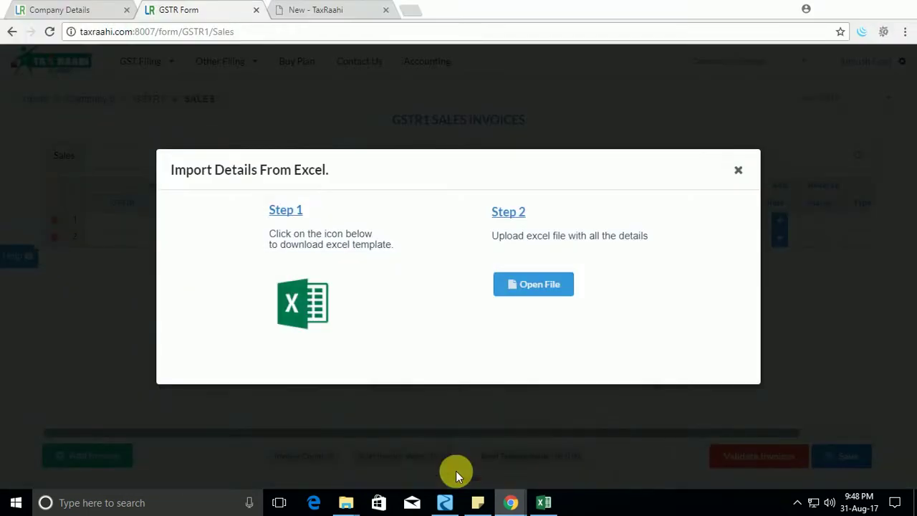
click(533, 284)
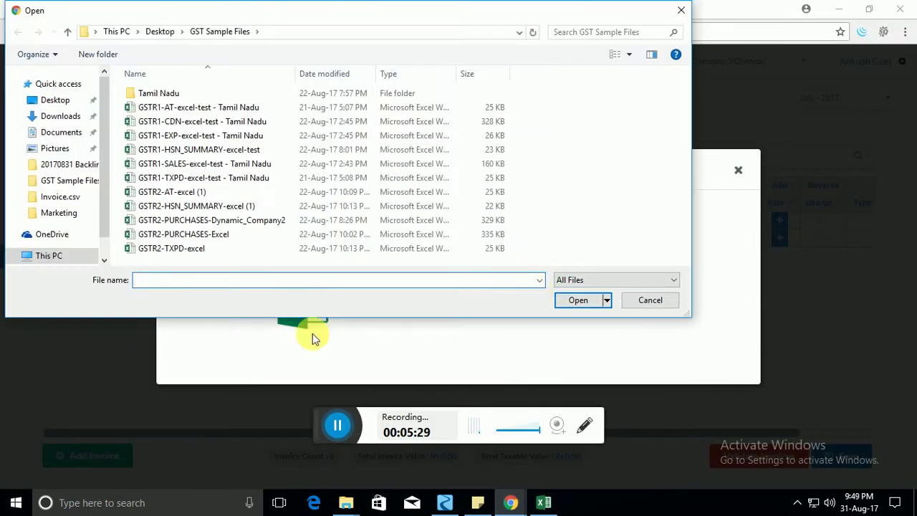
click(202, 166)
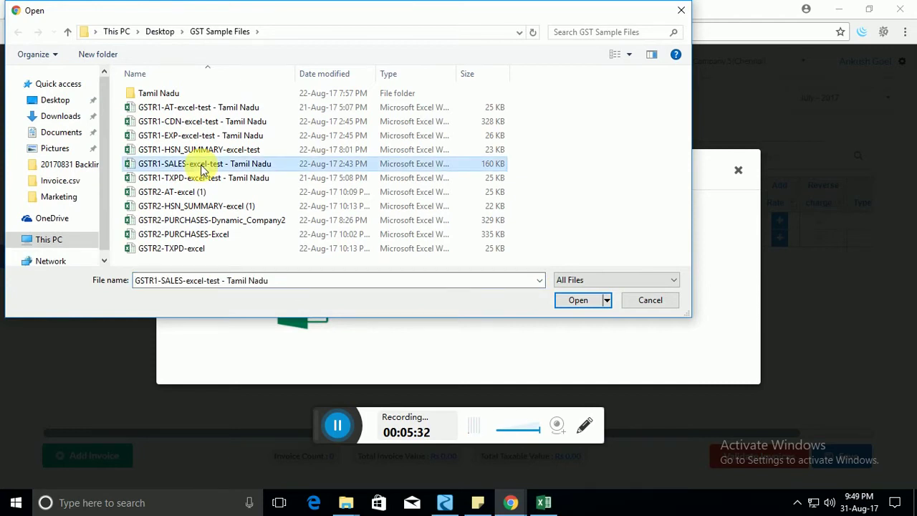
double_click(203, 167)
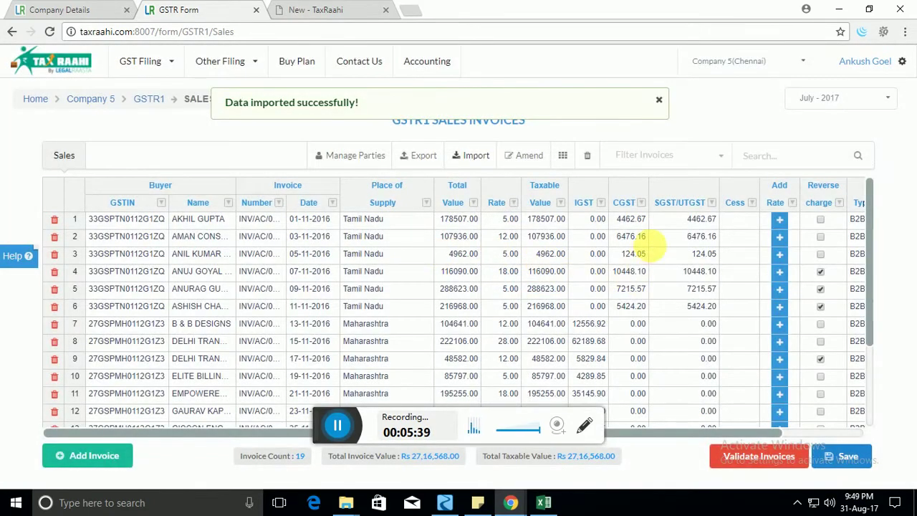
Change row 5's CGST from 7215.57 to 12121.00 and its SGST/UTGST to 1212.00.
scroll(654, 256, down, 2)
scroll(683, 379, up, 2)
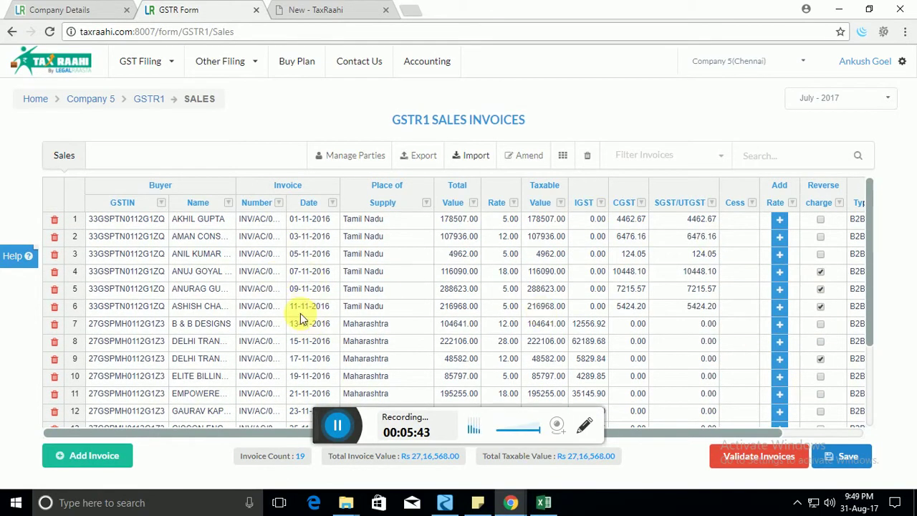
click(299, 308)
click(393, 307)
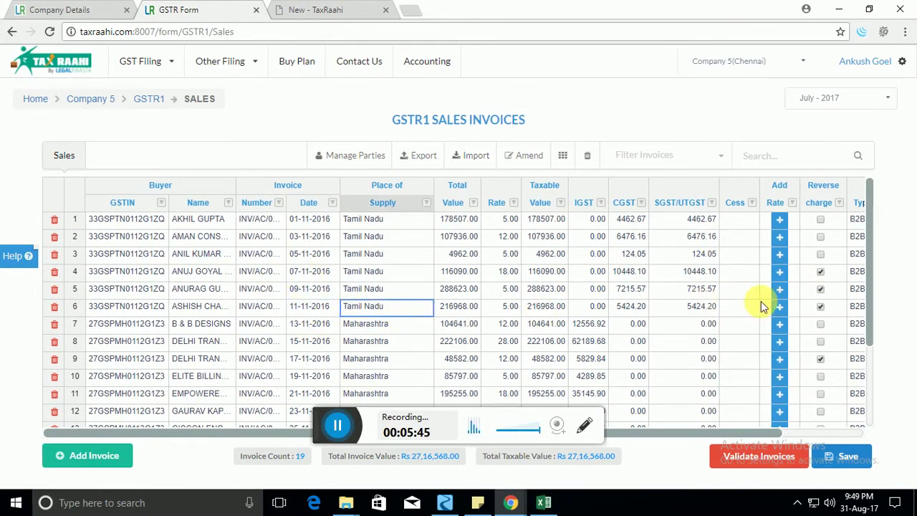
scroll(761, 301, down, 2)
scroll(761, 301, up, 2)
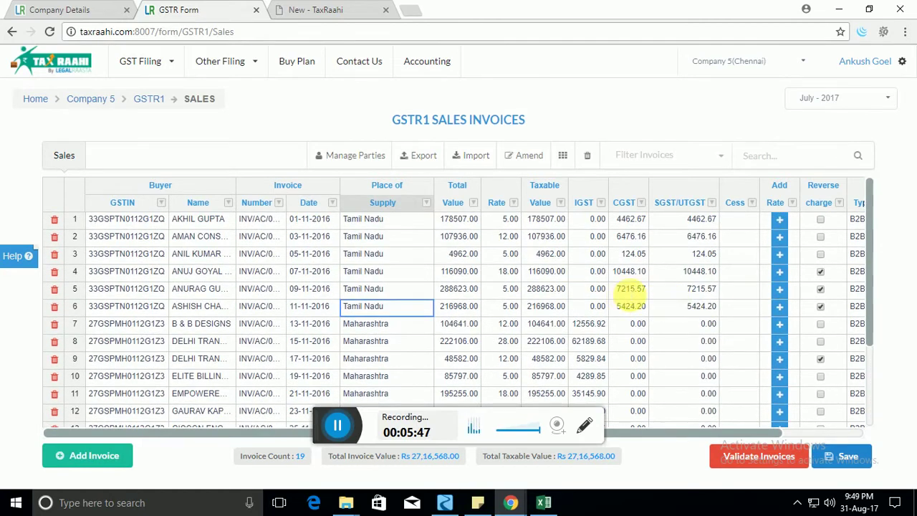
click(628, 294)
text(12121)
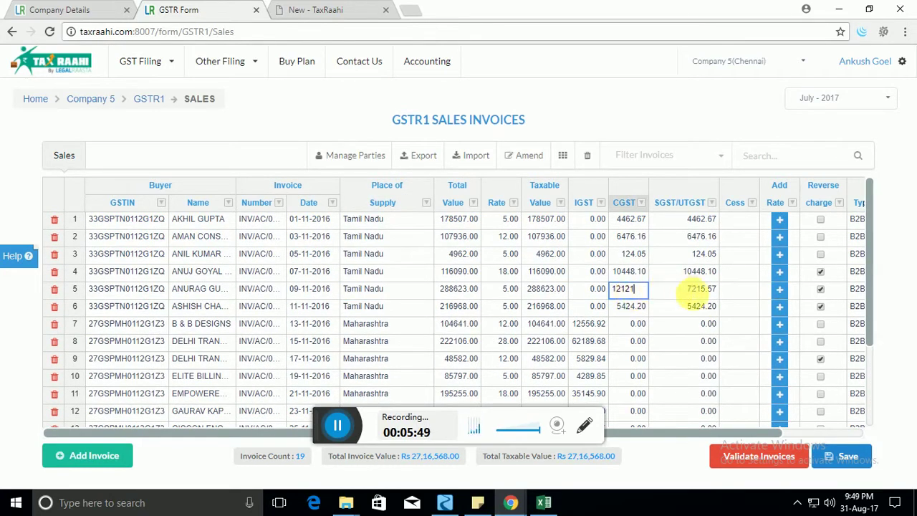
click(694, 290)
text(1212)
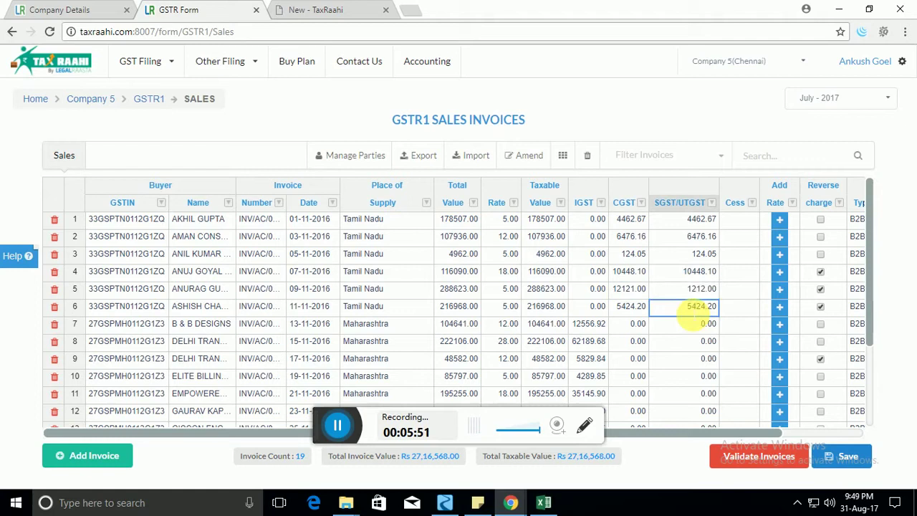
click(451, 322)
scroll(776, 309, down, 2)
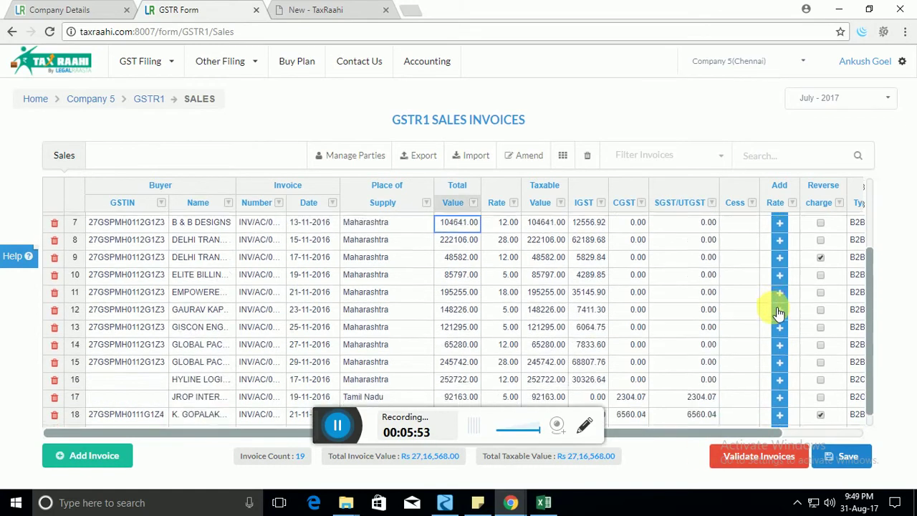
scroll(779, 312, up, 2)
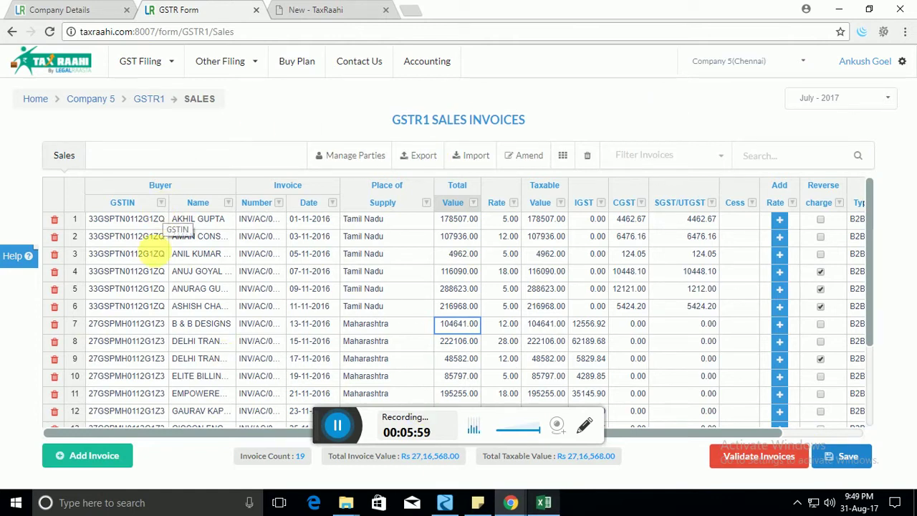
click(154, 254)
click(185, 226)
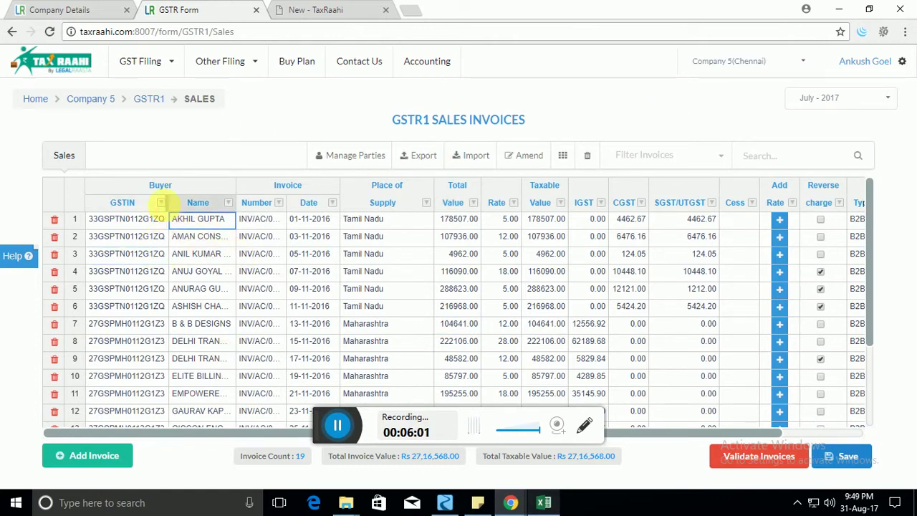
click(228, 203)
mouse_move(345, 308)
mouse_down()
mouse_move(337, 368)
mouse_move(347, 293)
mouse_up()
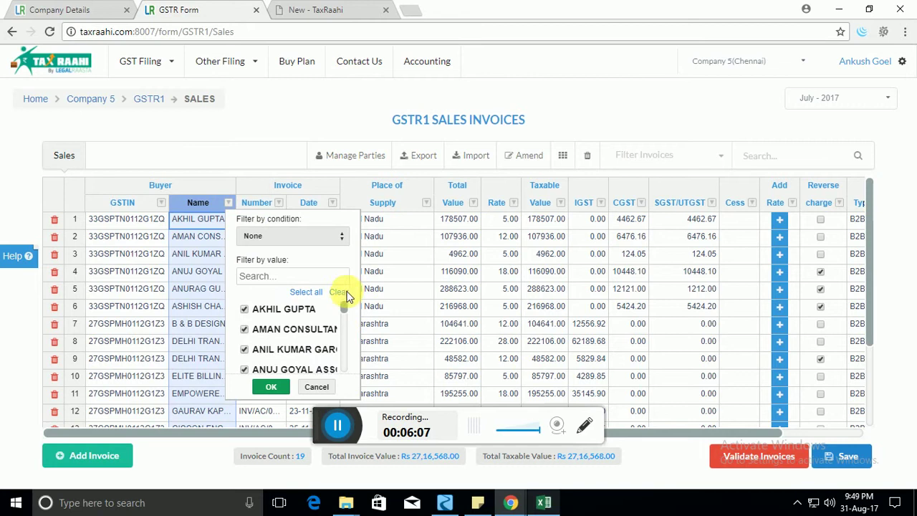
click(340, 293)
click(244, 309)
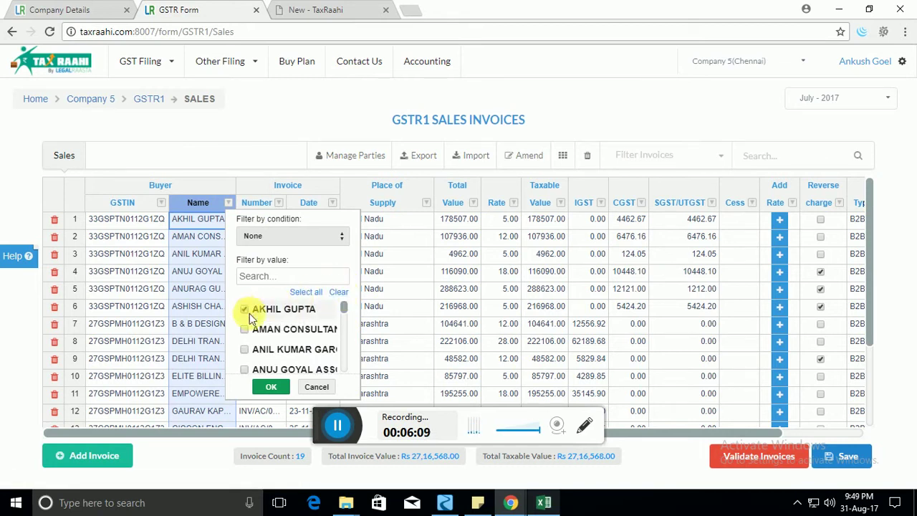
click(245, 329)
click(271, 387)
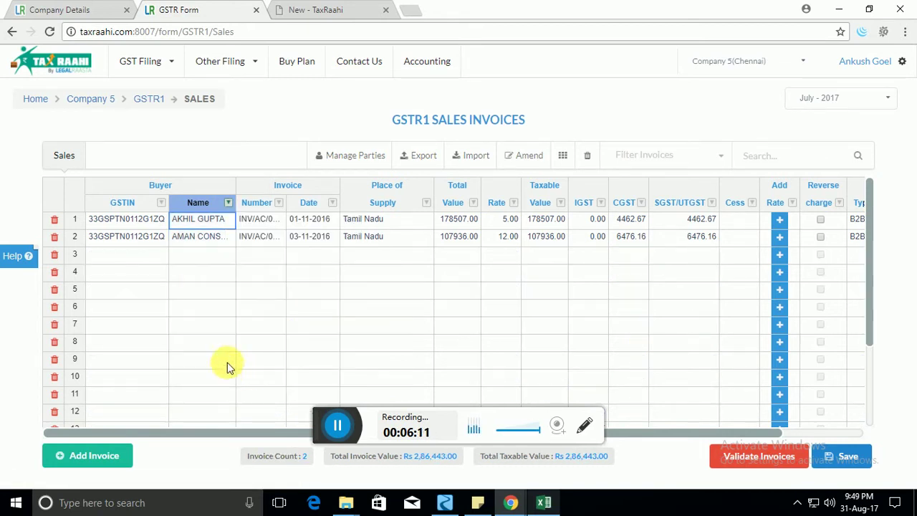
click(229, 203)
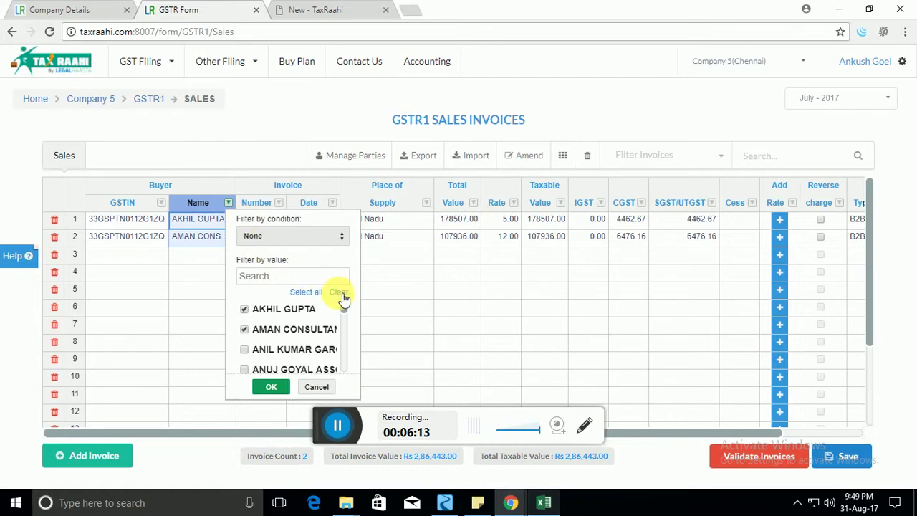
click(339, 292)
click(273, 388)
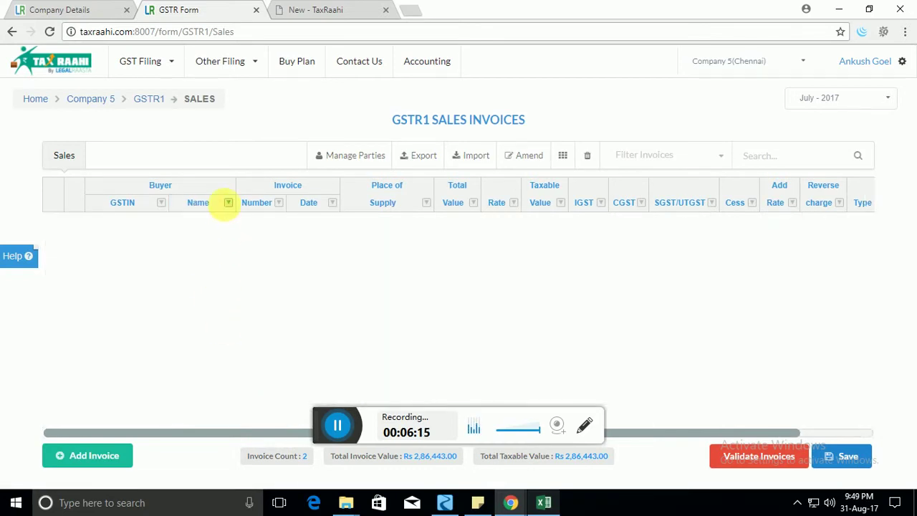
click(228, 203)
click(306, 291)
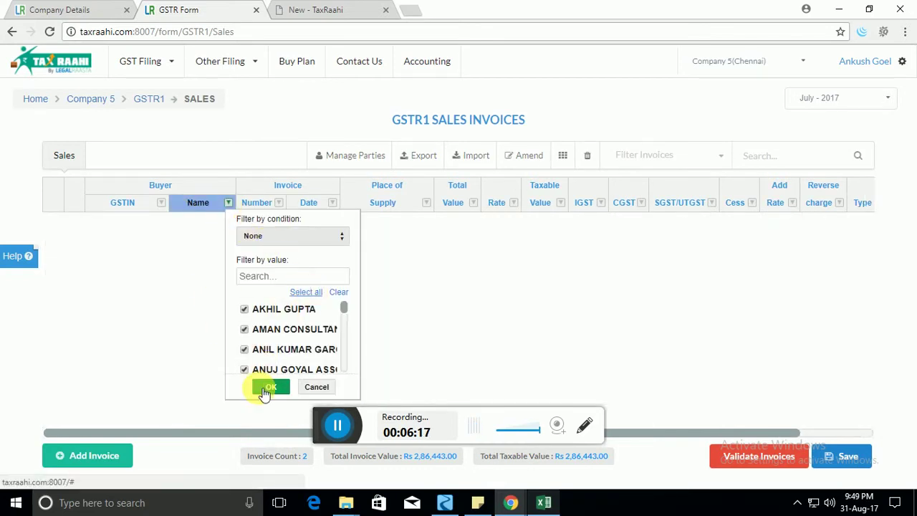
click(267, 388)
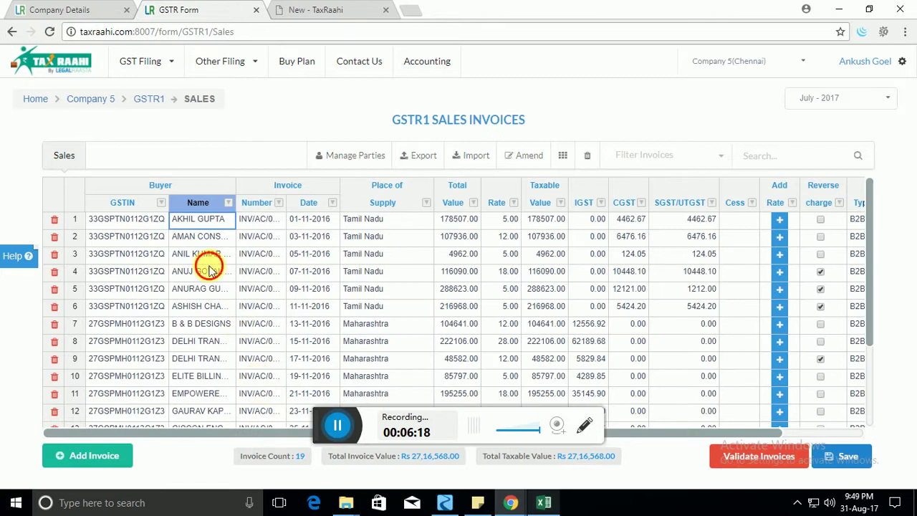
Sort by Name, then Number, then Date, ending ascending from 01-11-2016 to 29-11-2016.
click(205, 204)
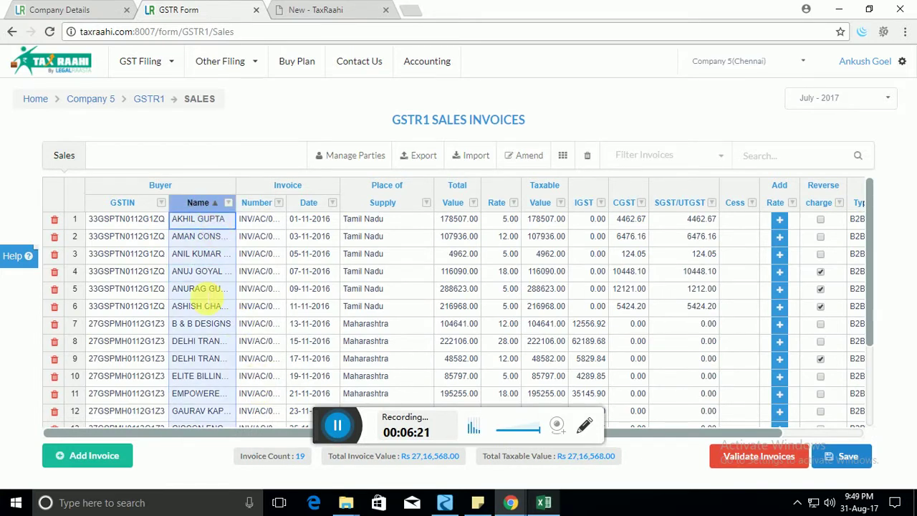
scroll(208, 290, down, 2)
scroll(207, 291, up, 2)
click(260, 203)
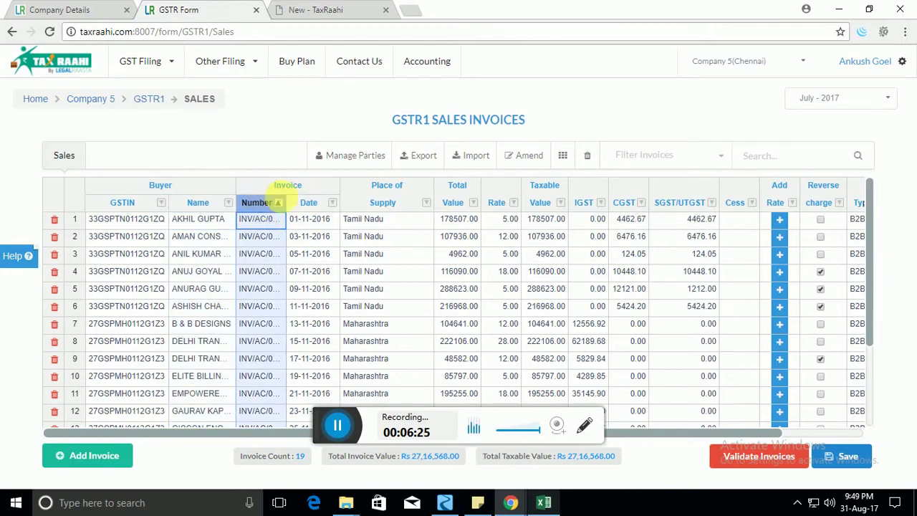
click(313, 237)
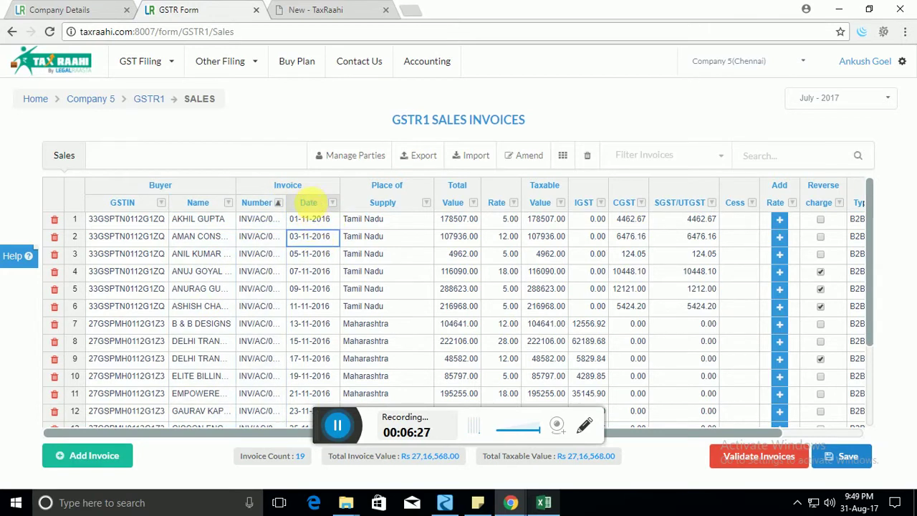
click(316, 205)
scroll(317, 252, down, 3)
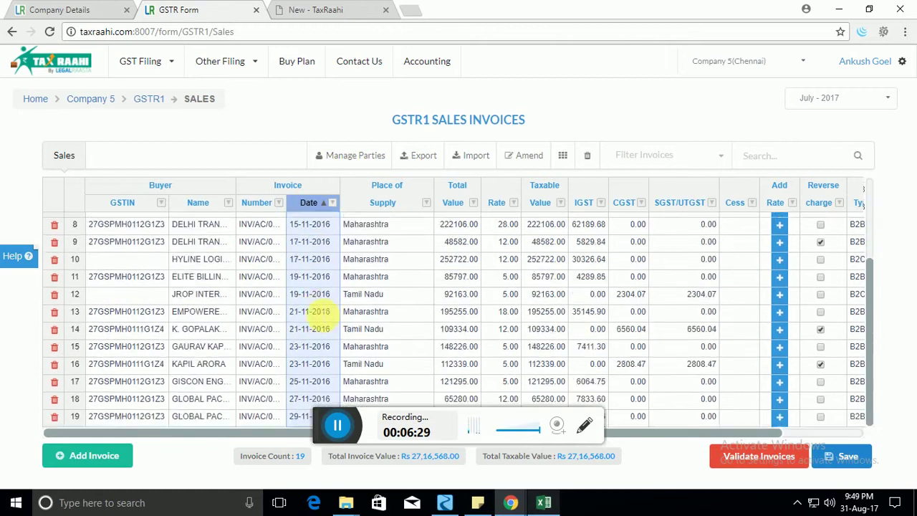
scroll(318, 316, up, 3)
click(396, 306)
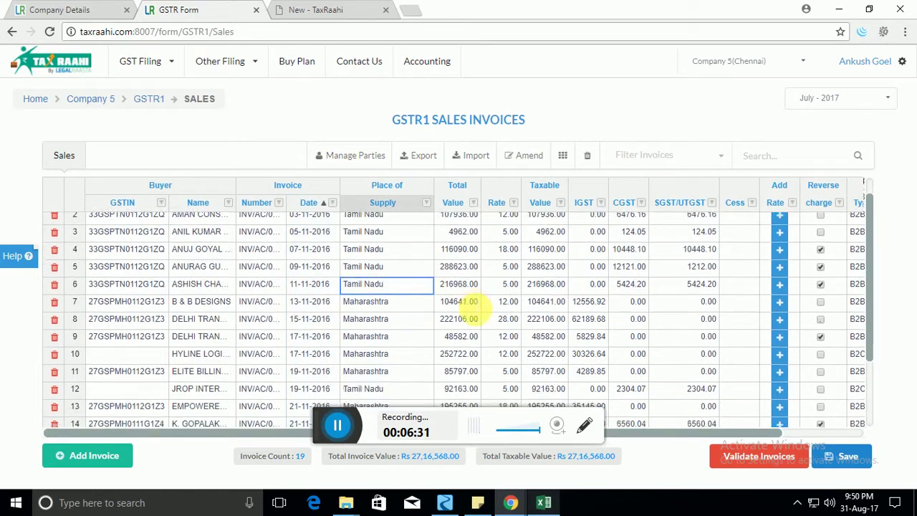
scroll(465, 307, down, 3)
scroll(466, 307, up, 3)
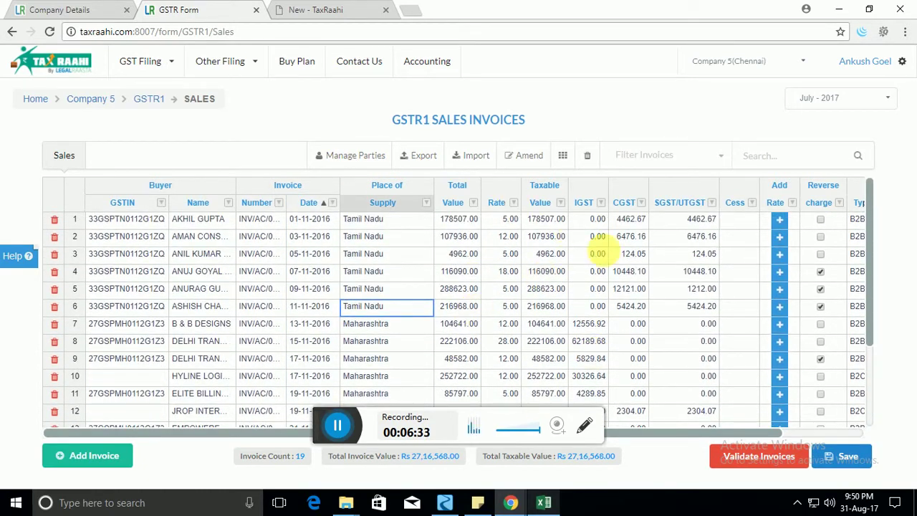
click(301, 273)
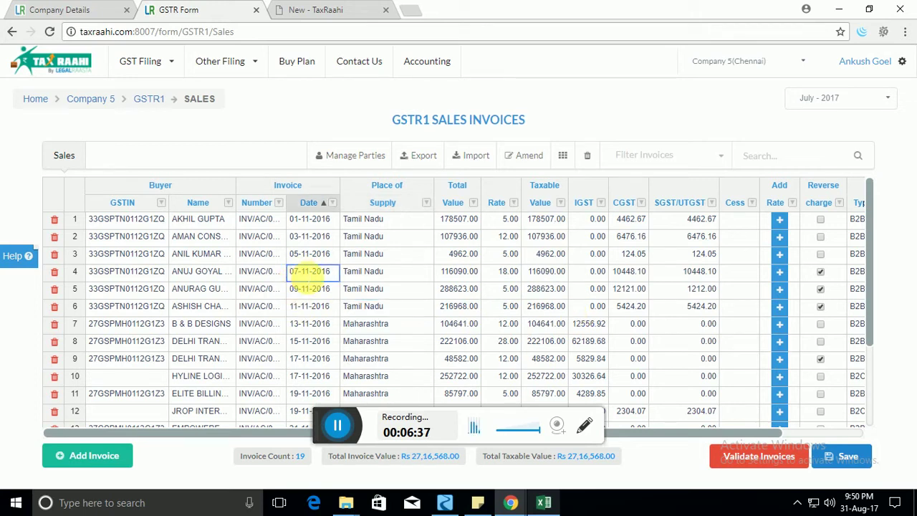
scroll(301, 279, down, 3)
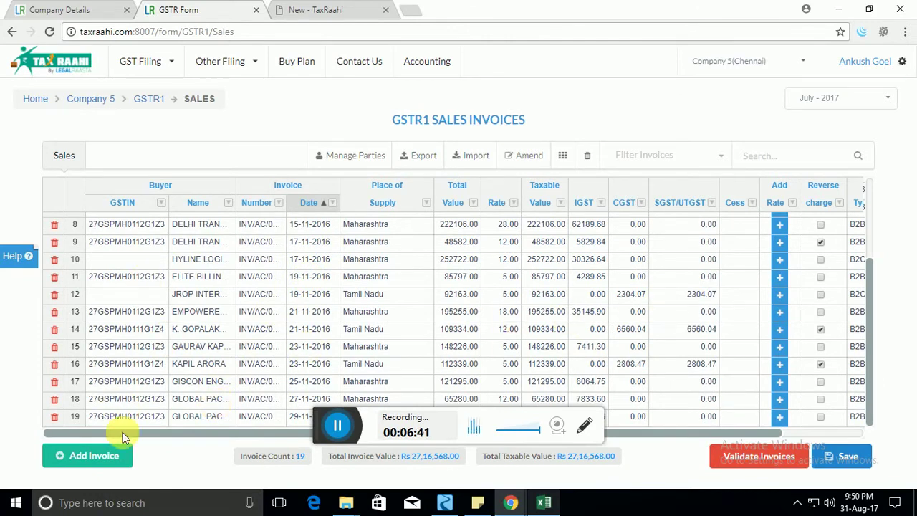
click(86, 464)
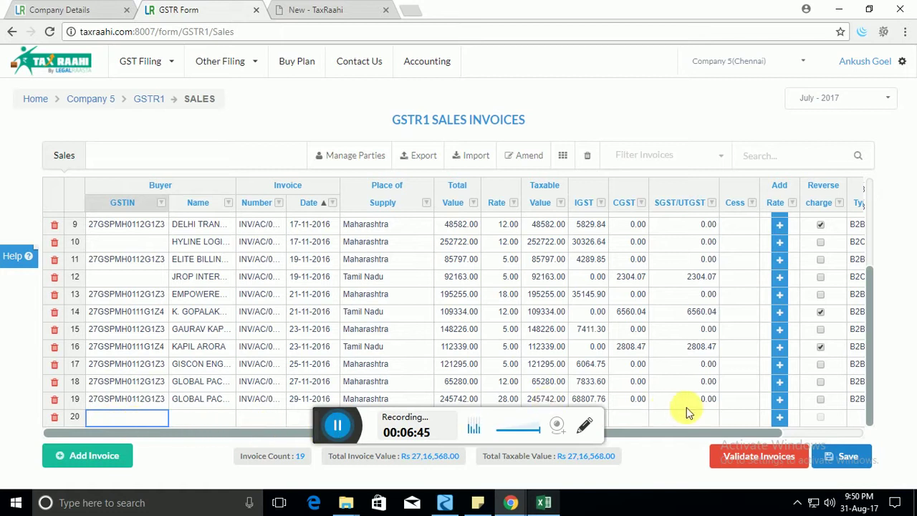
double_click(154, 416)
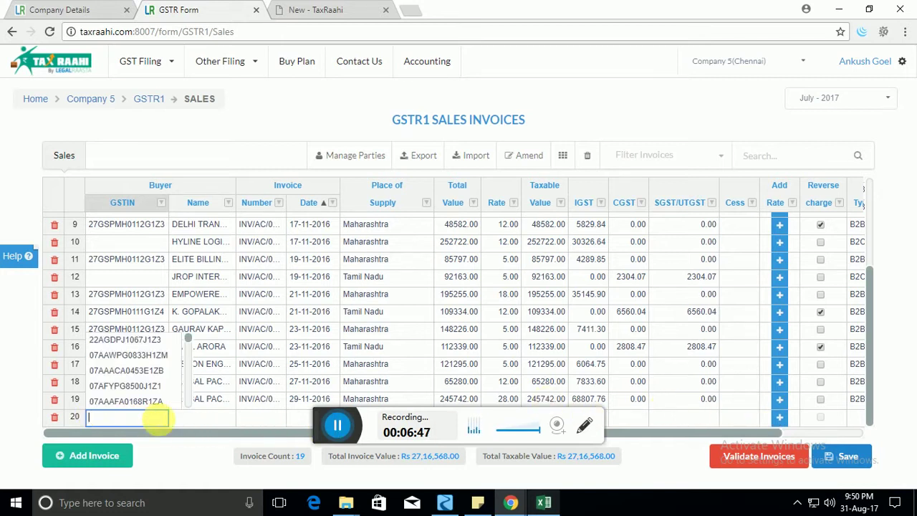
click(136, 402)
click(194, 417)
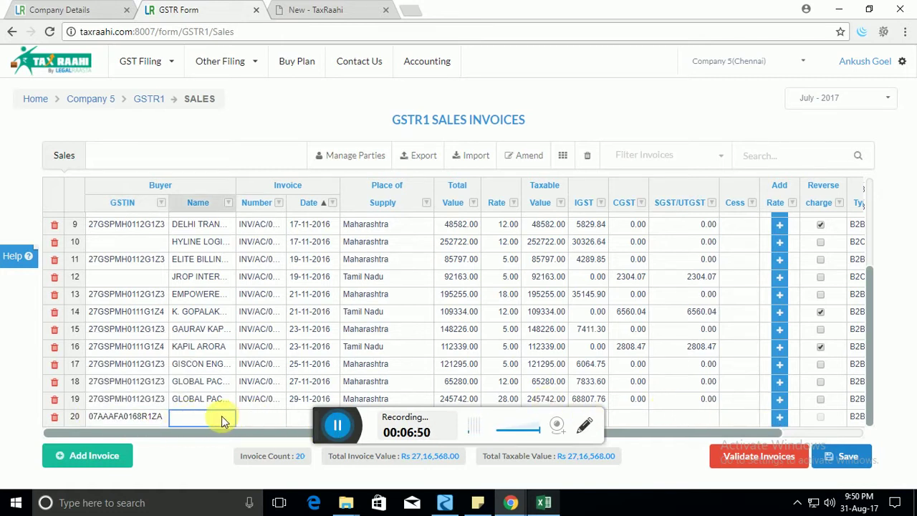
double_click(222, 418)
text(aBC)
key(Tab)
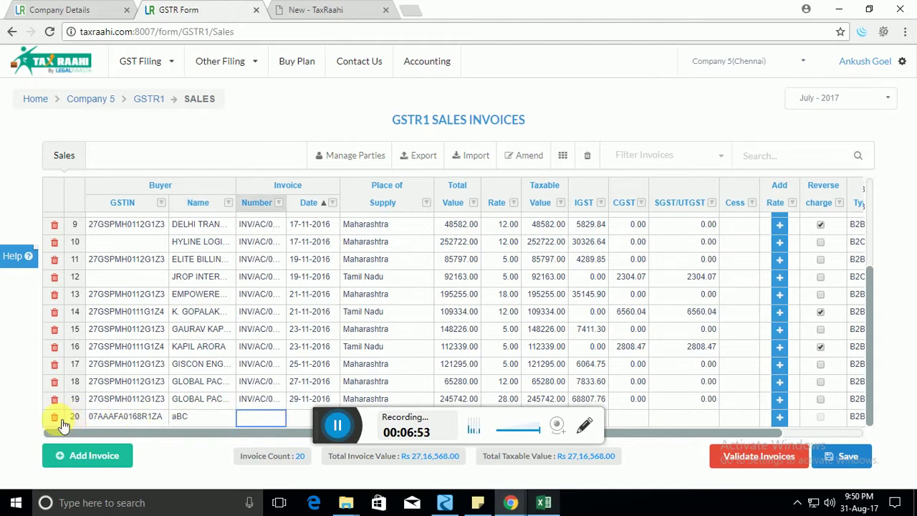
click(55, 417)
click(229, 327)
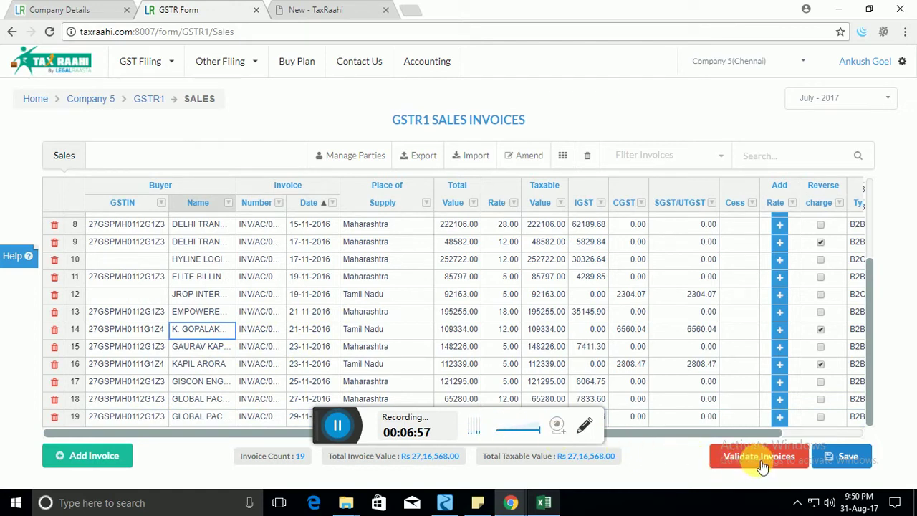
Enter 12121 as row 11's rate and validate the sales invoices.
click(531, 311)
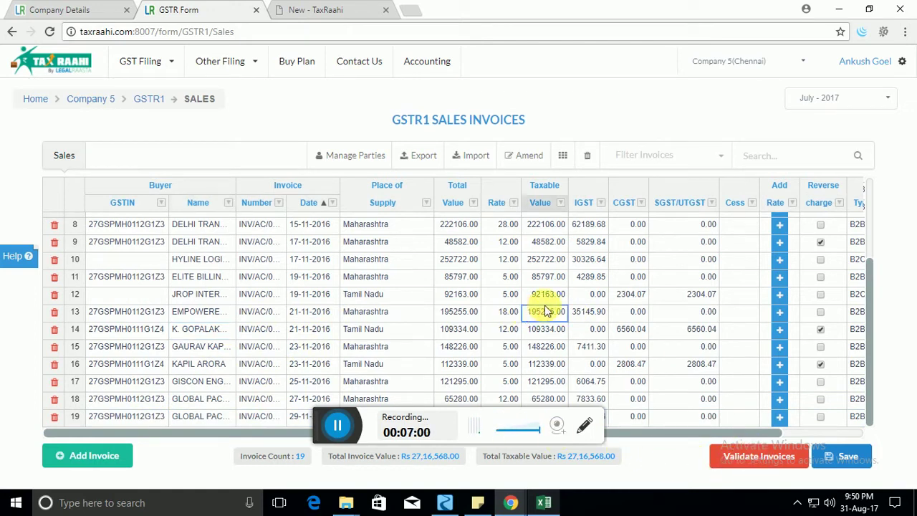
double_click(502, 276)
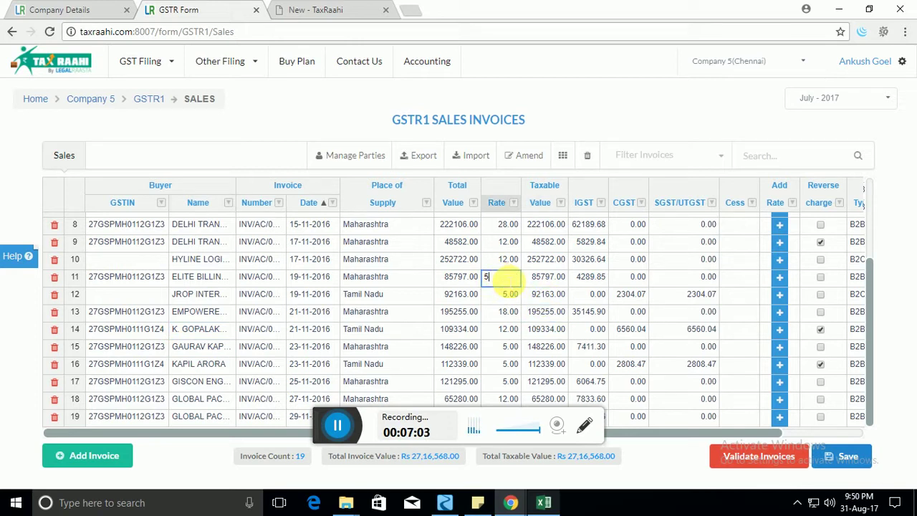
text(12121)
key(Tab)
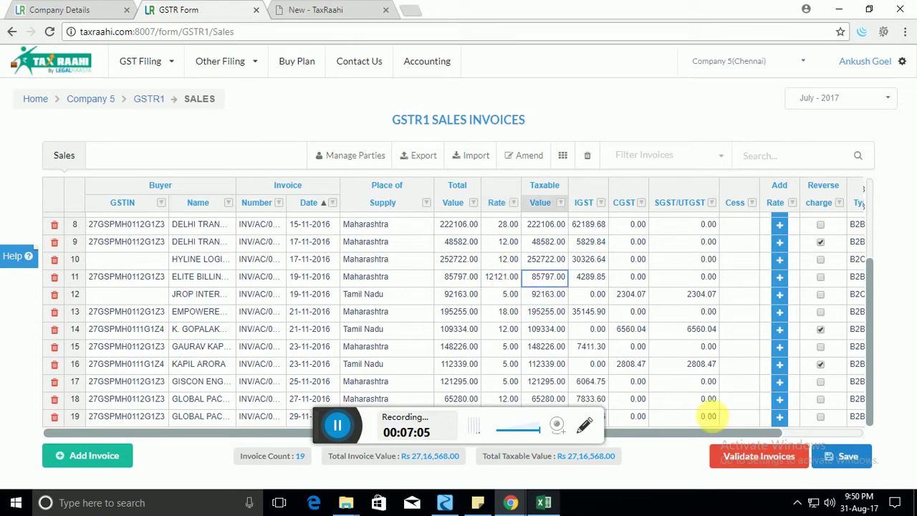
click(752, 457)
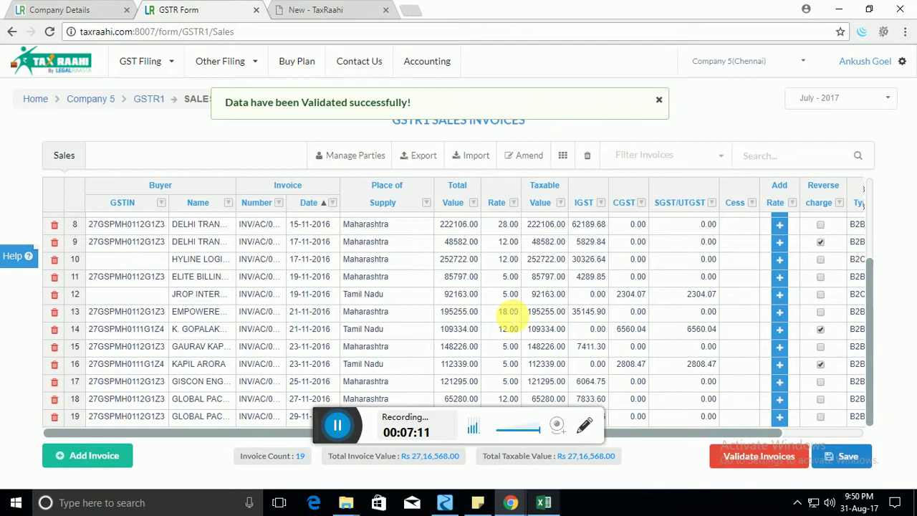
Give row 12 an oversized taxable value of 1231231 and save.
scroll(510, 306, up, 3)
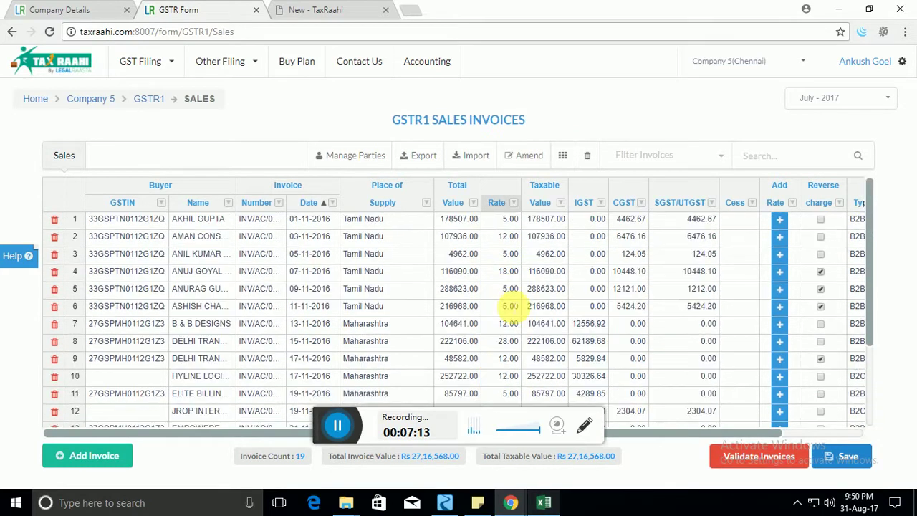
scroll(510, 306, down, 3)
click(511, 311)
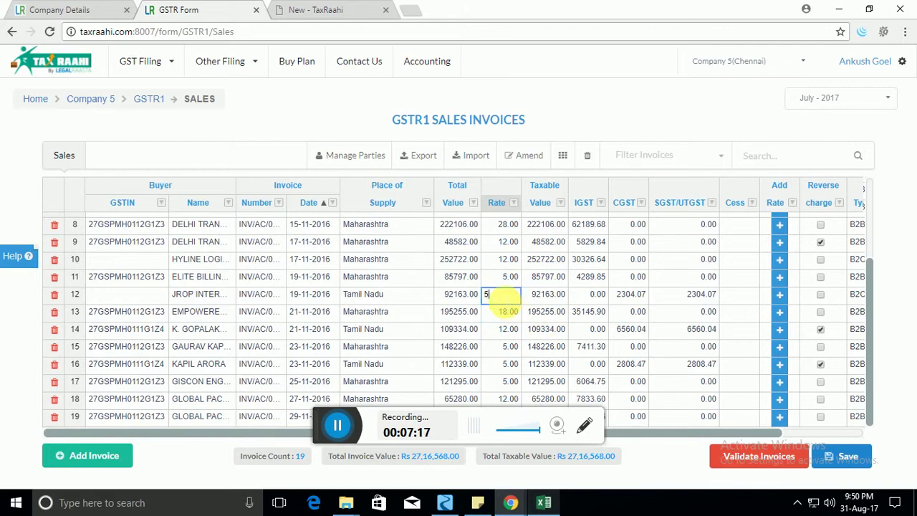
double_click(493, 294)
click(473, 296)
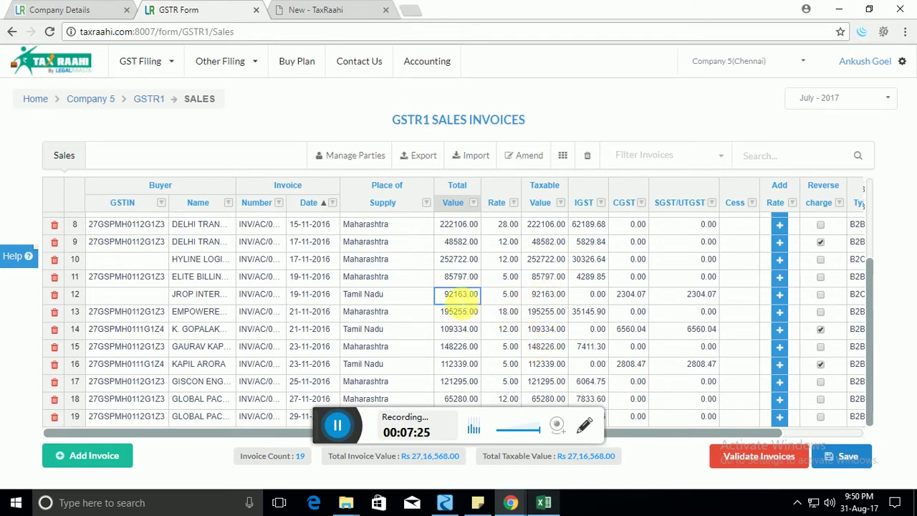
click(548, 294)
text(12312312)
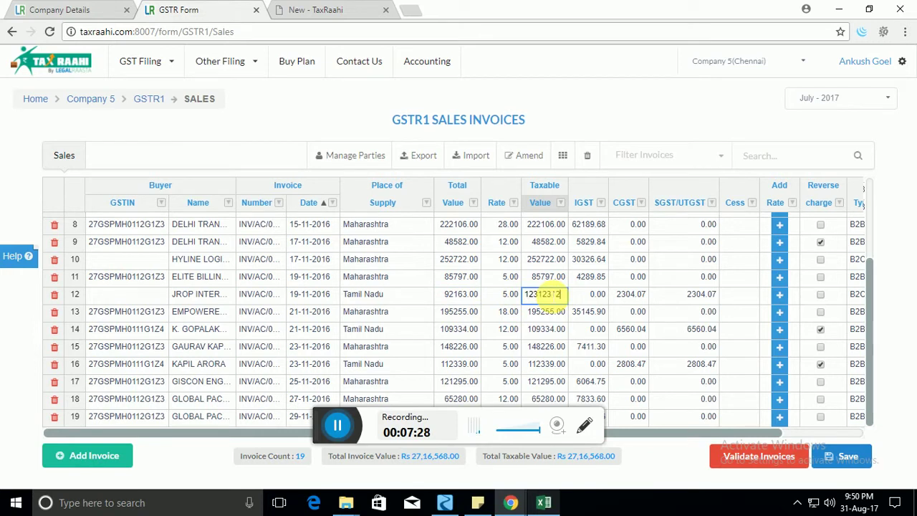
key(Tab)
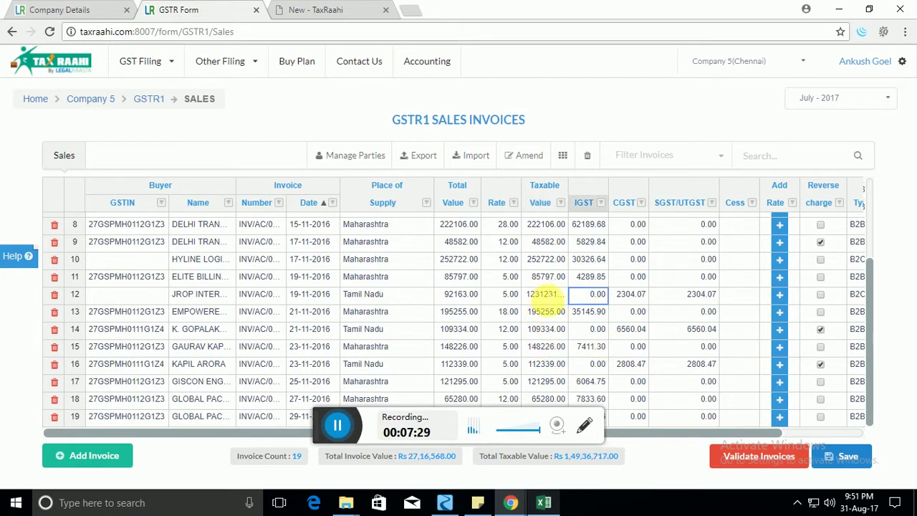
click(845, 456)
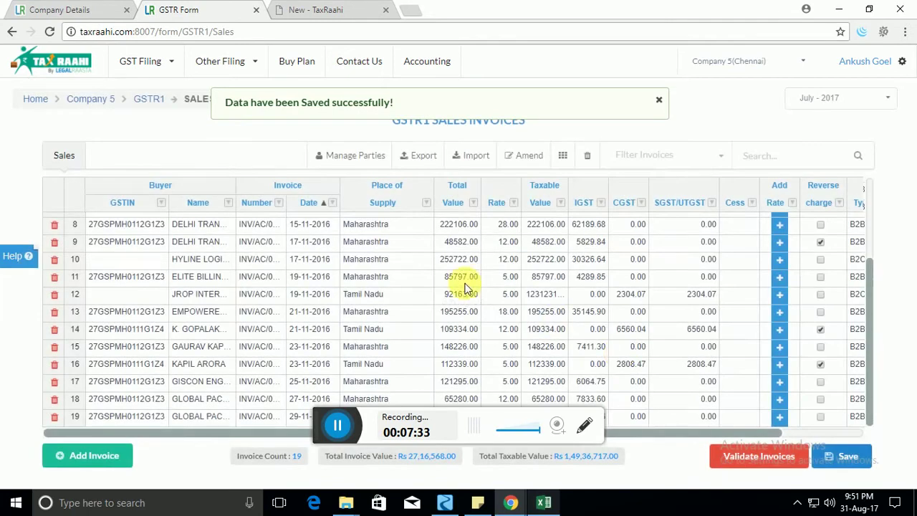
Change row 12's rate to an invalid 1212 and save again.
click(501, 294)
text(5)
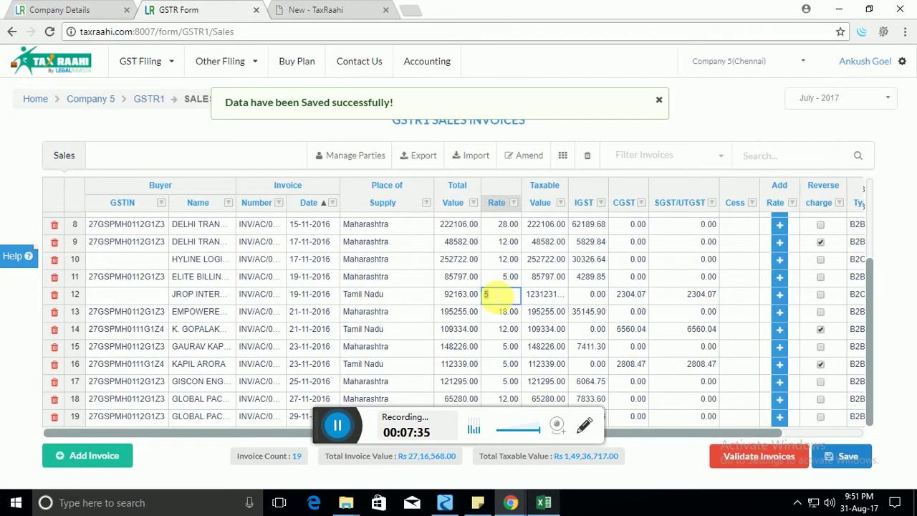
text(1212)
key(Return)
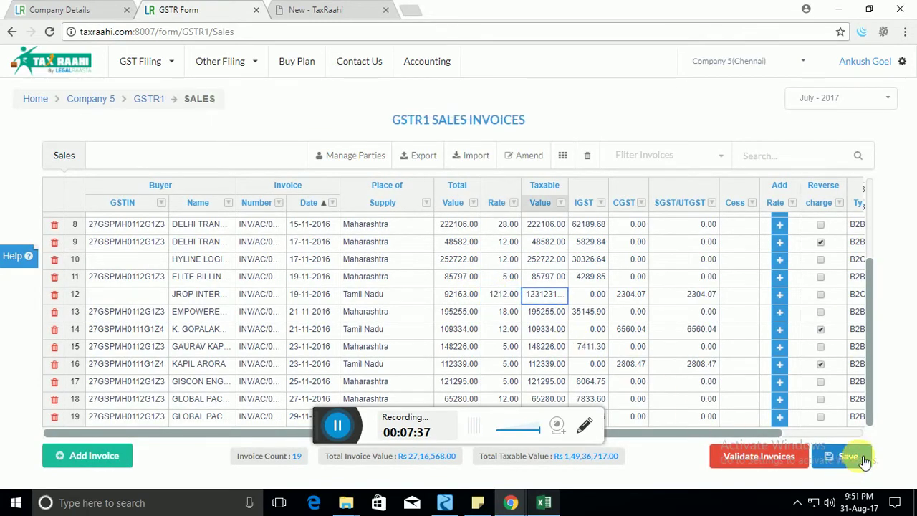
click(860, 458)
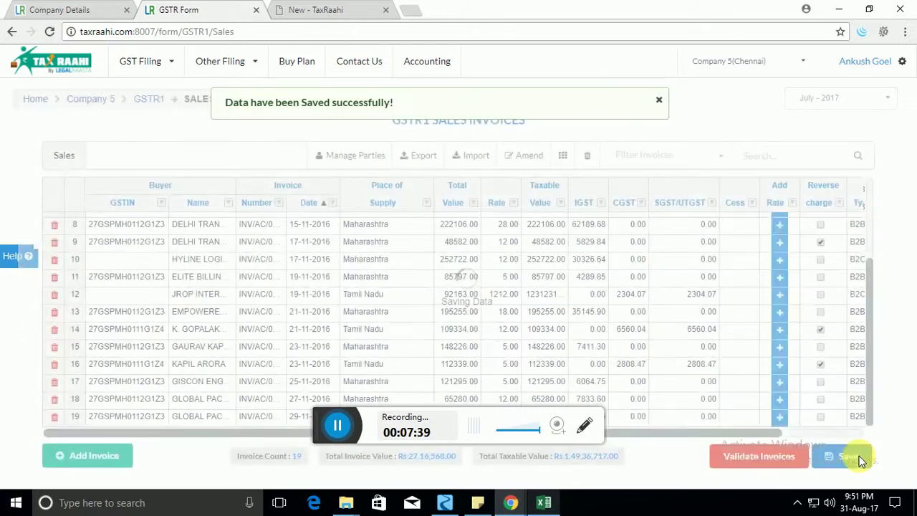
Validate the invoices and review the Errors Report flagging row 12.
click(780, 457)
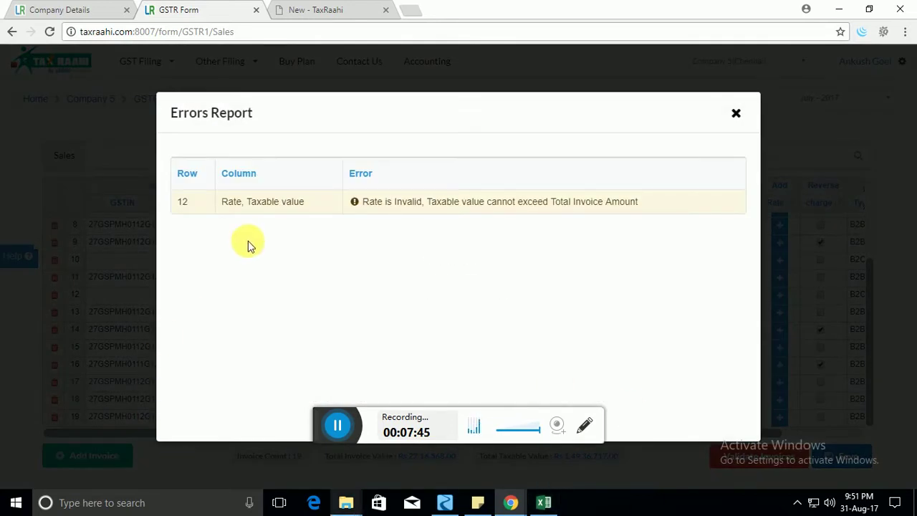
drag(222, 201, 301, 203)
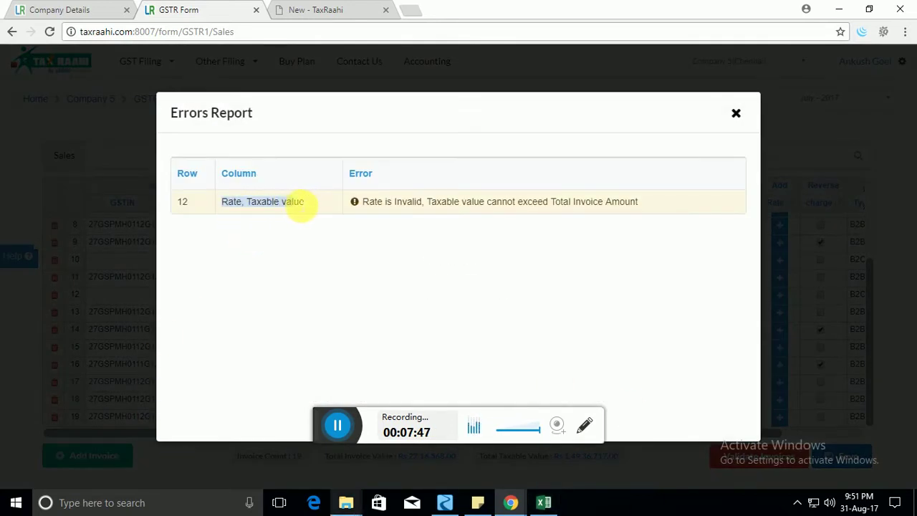
click(244, 203)
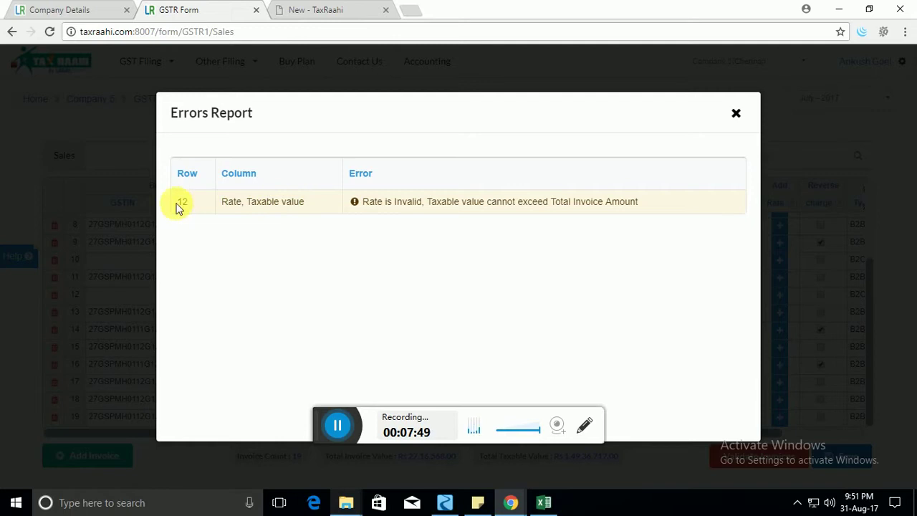
click(736, 113)
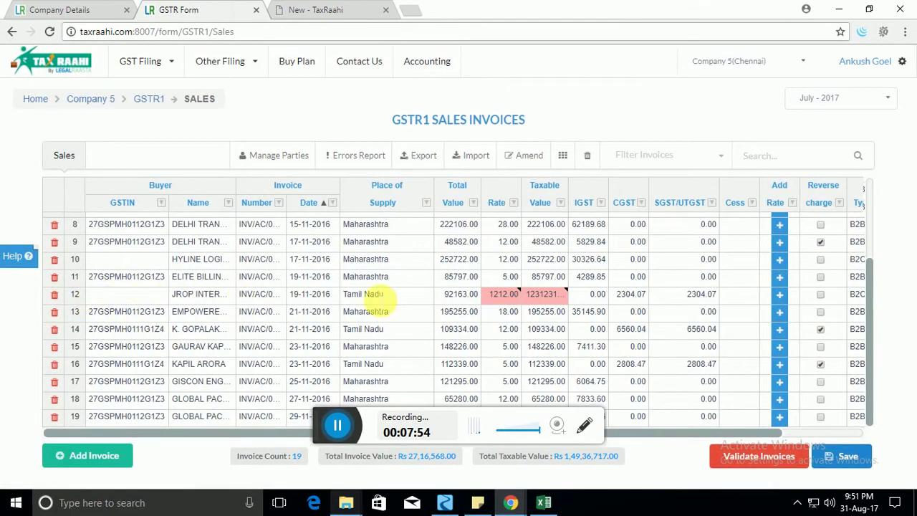
Correct row 12 to rate 12.00 and taxable value 1221.00, then save.
click(505, 298)
double_click(505, 295)
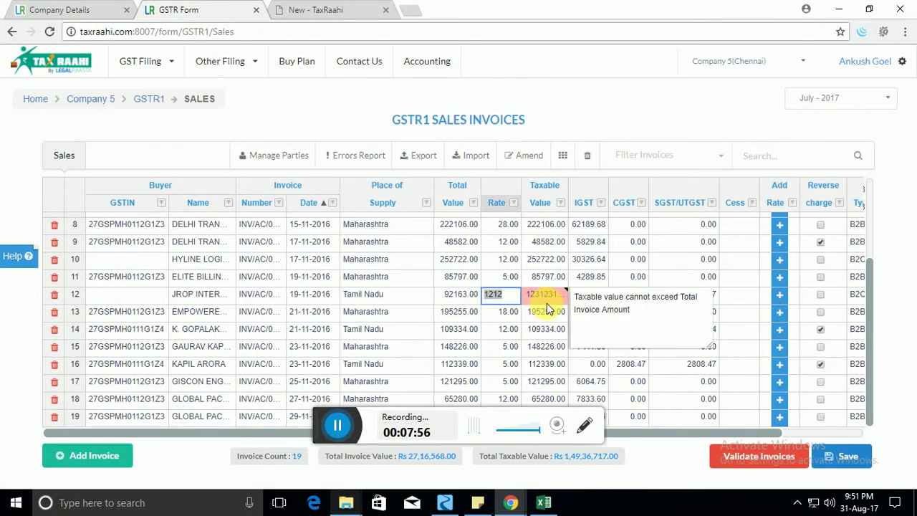
text(12)
key(Tab)
text(1)
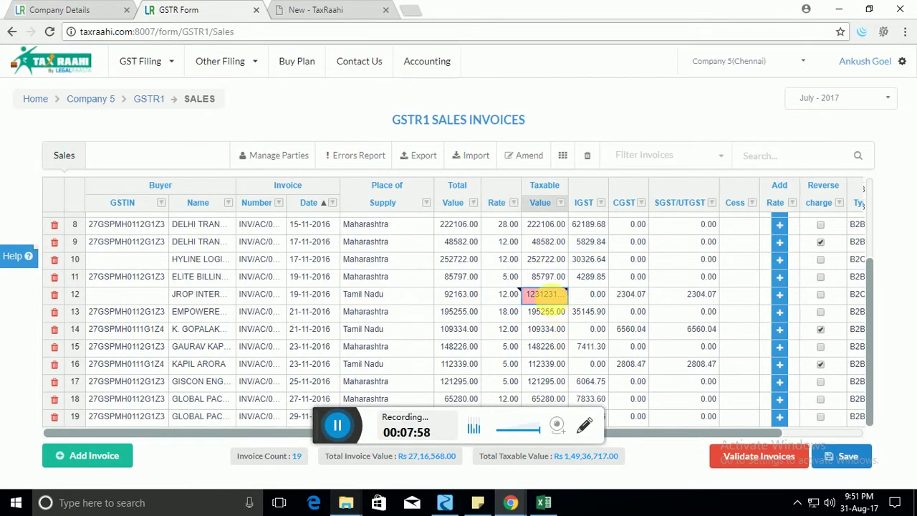
text(221)
key(Tab)
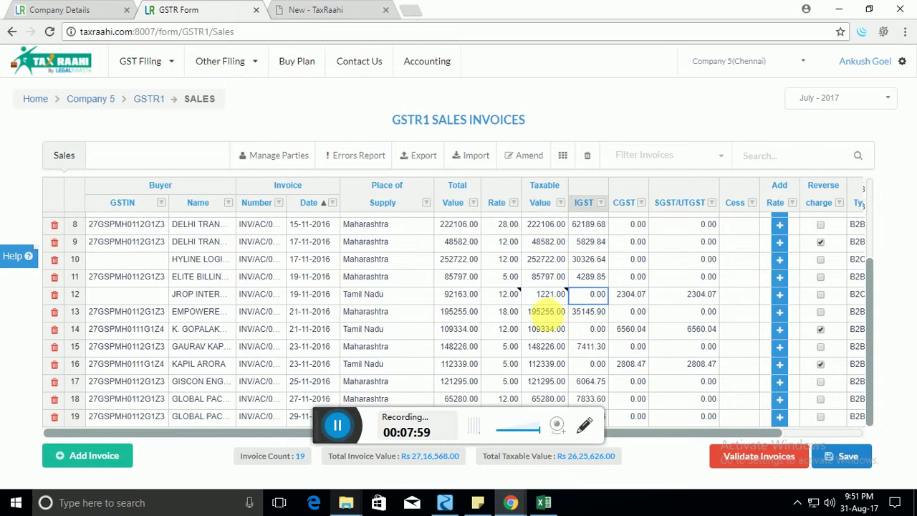
click(835, 456)
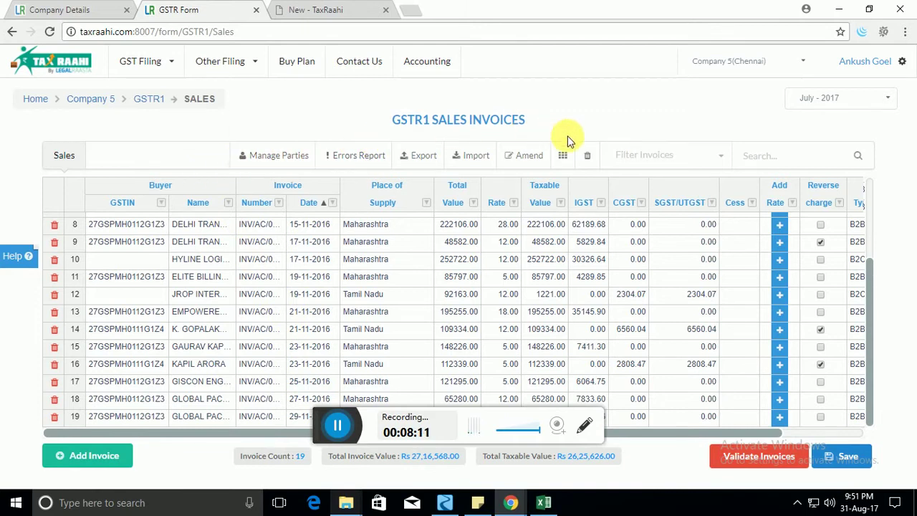
click(189, 276)
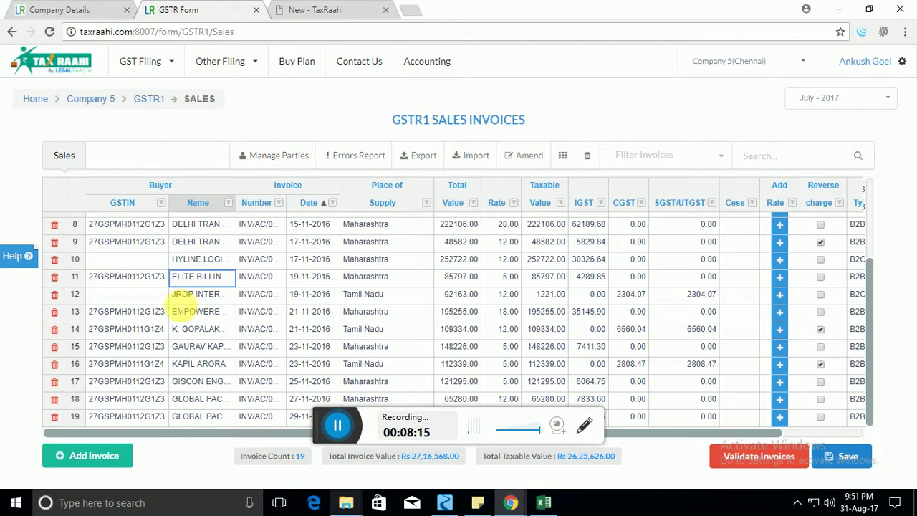
click(172, 313)
click(132, 278)
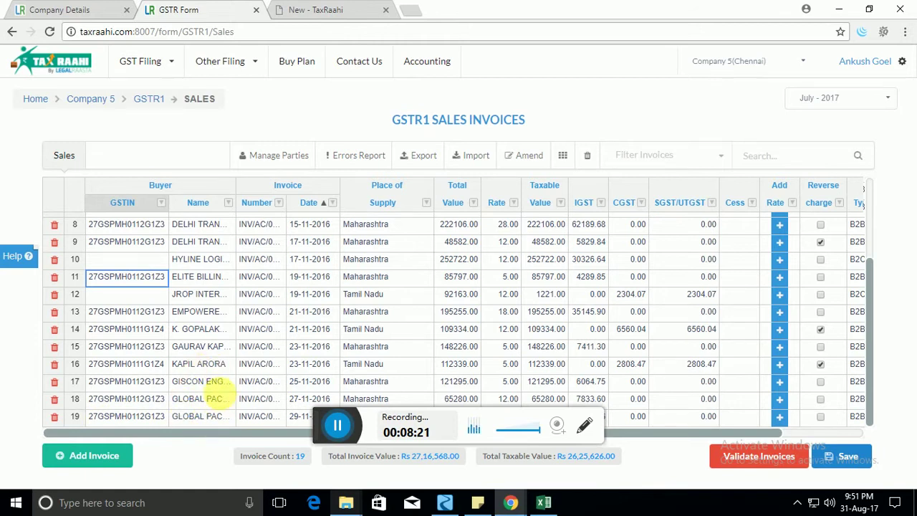
click(278, 167)
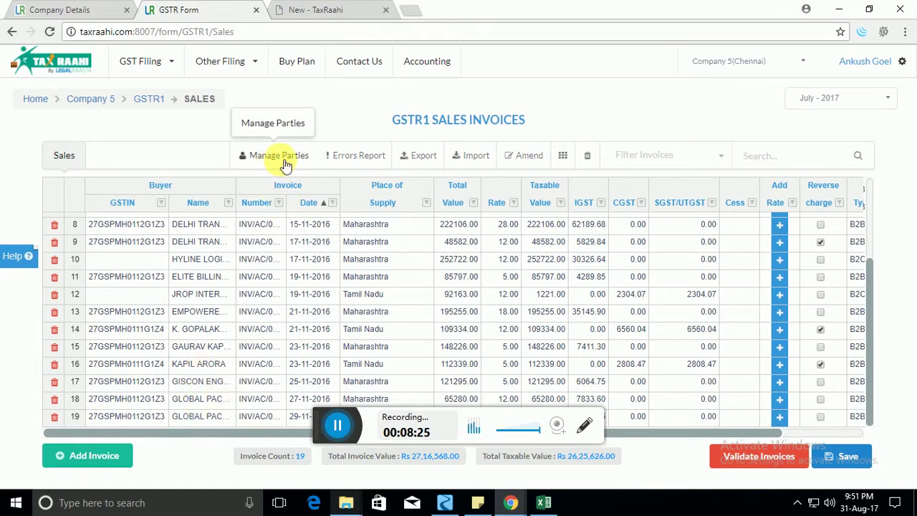
click(225, 315)
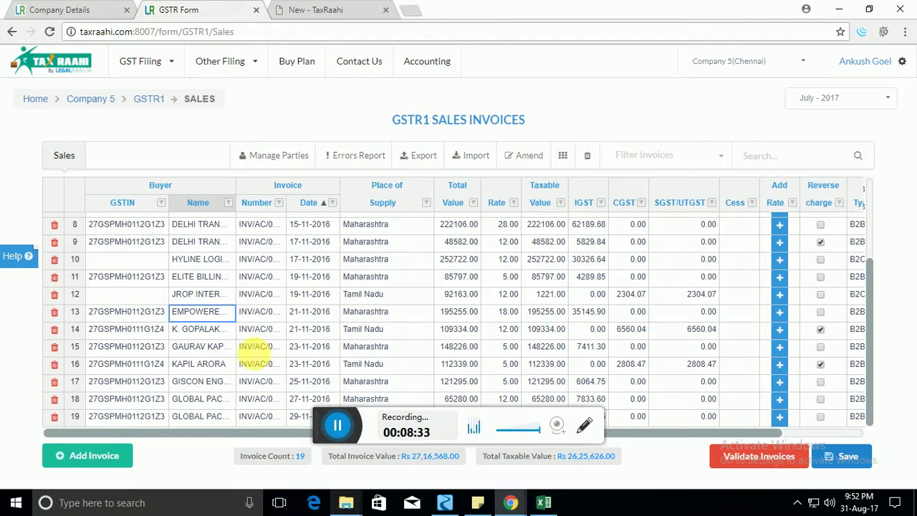
click(374, 160)
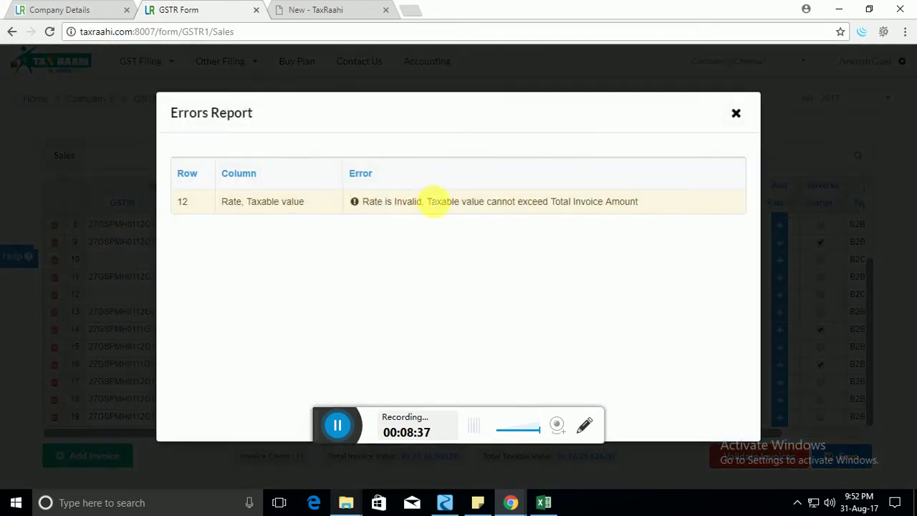
click(735, 111)
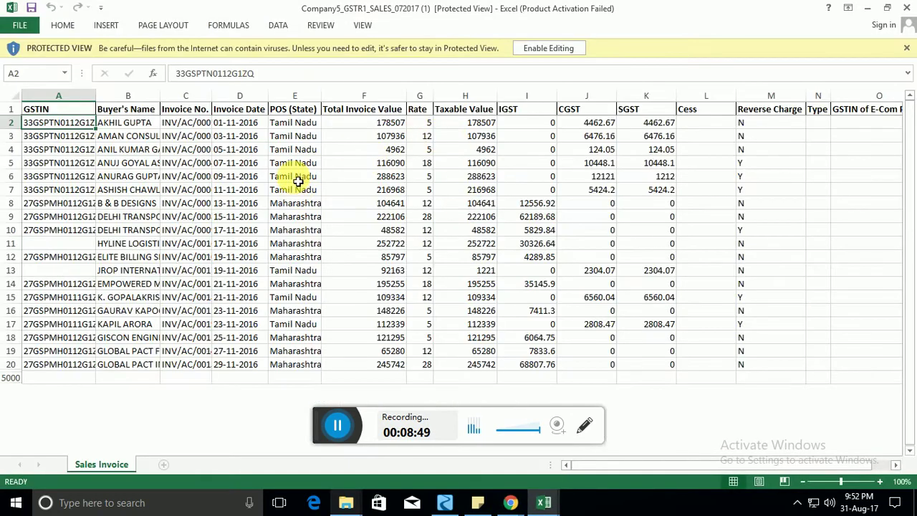
Select D2:N20 in the exported invoice sheet to review it, then switch back to TaxRaahi.
click(295, 126)
drag(239, 122, 823, 372)
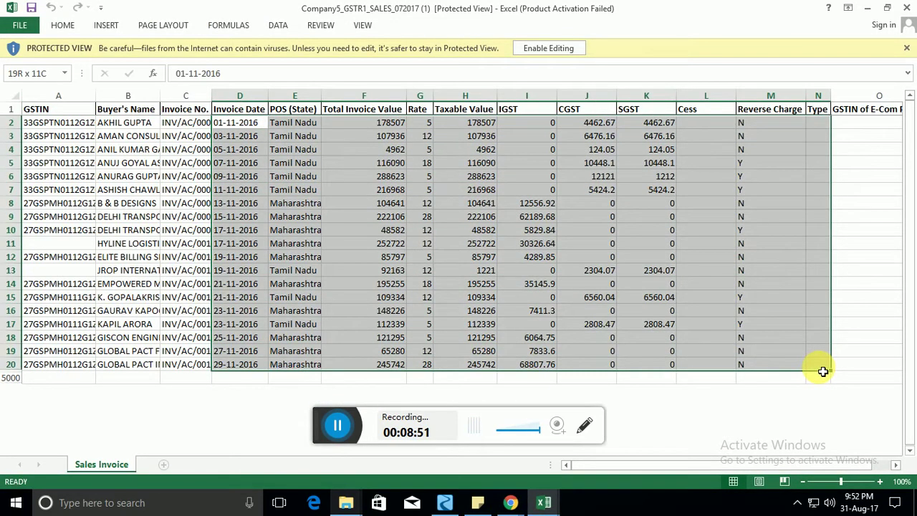
key(alt+Tab)
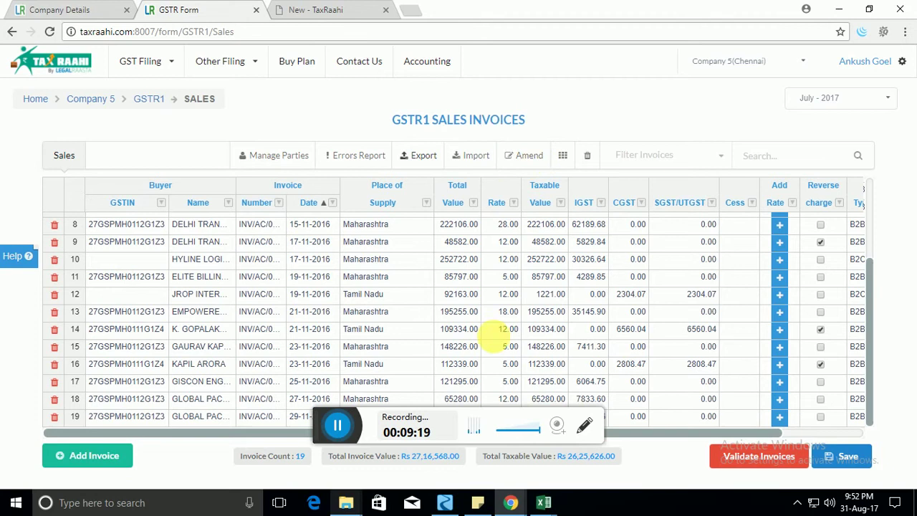
click(508, 294)
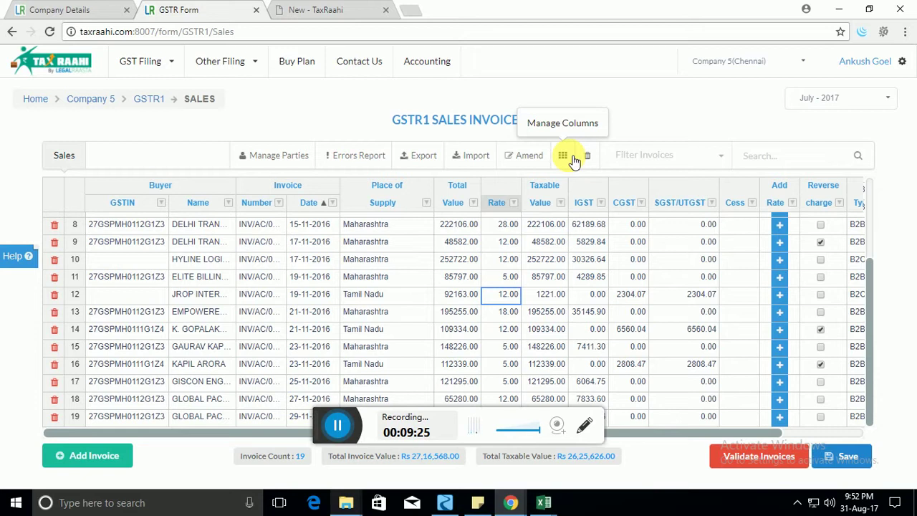
click(571, 157)
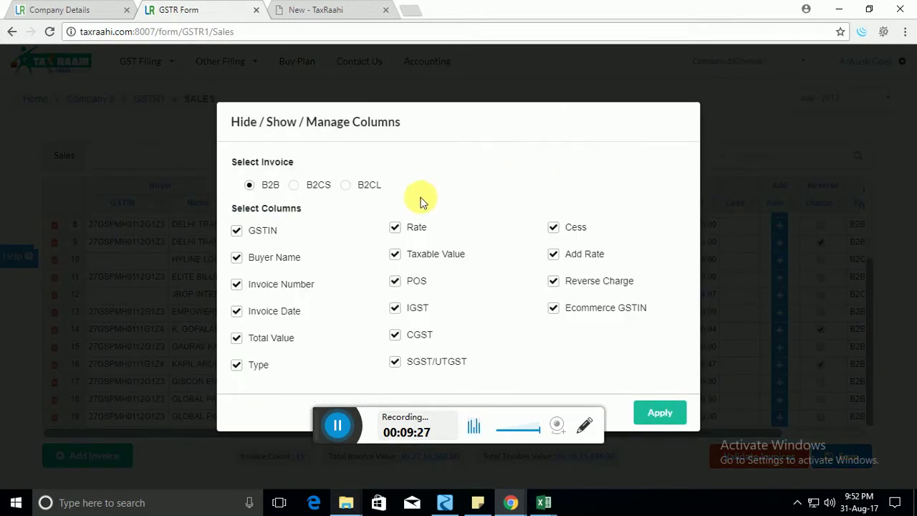
click(308, 189)
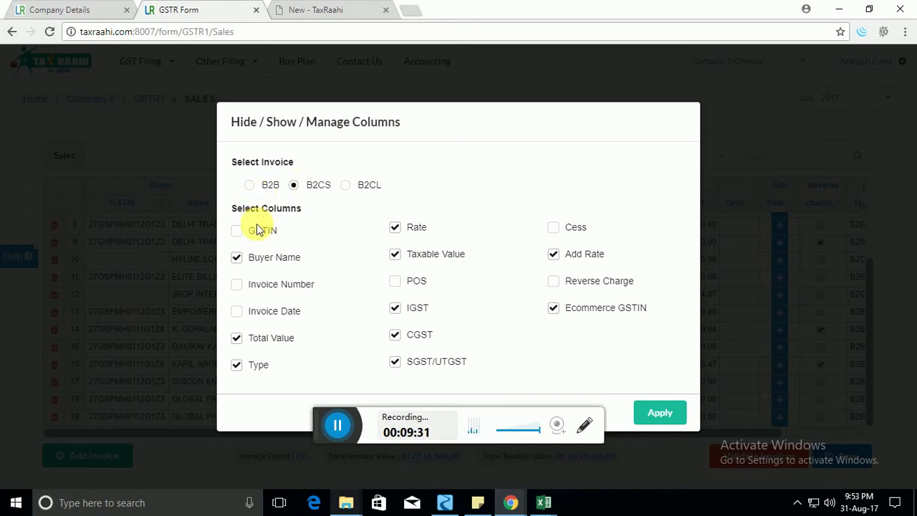
click(660, 414)
click(241, 270)
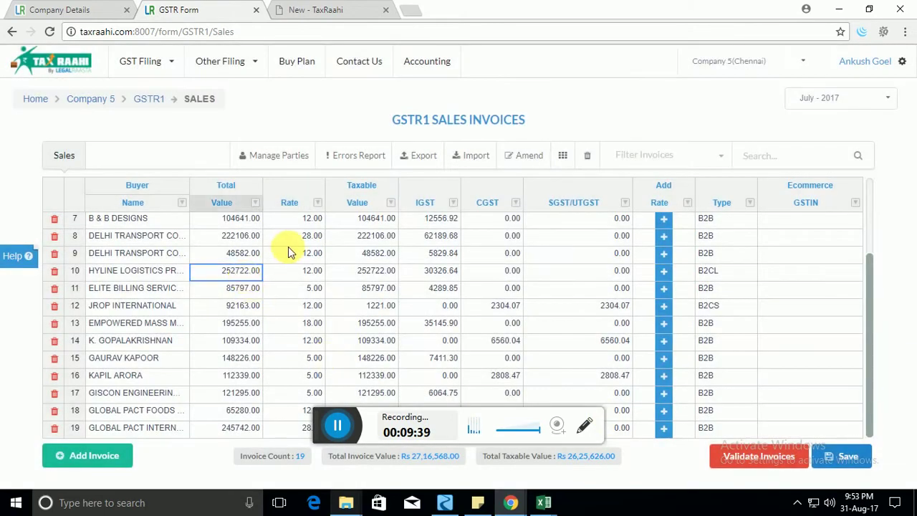
click(563, 155)
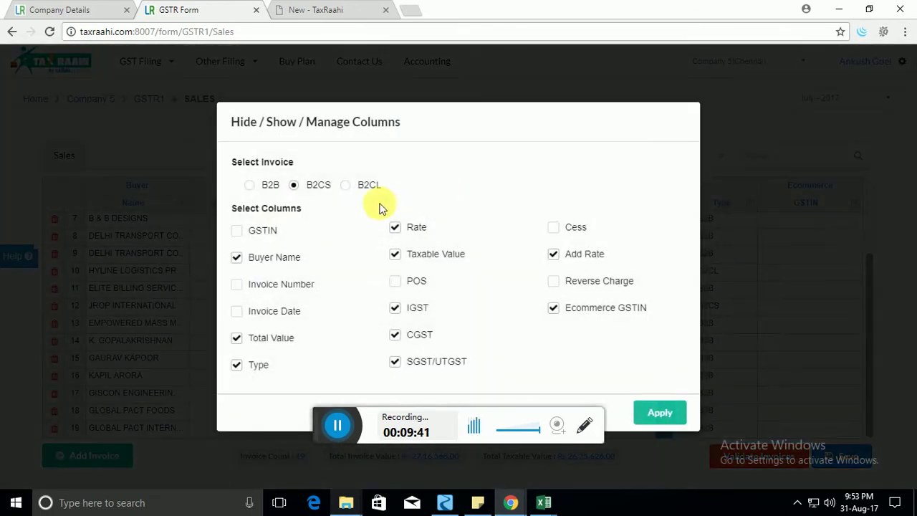
click(365, 186)
click(249, 185)
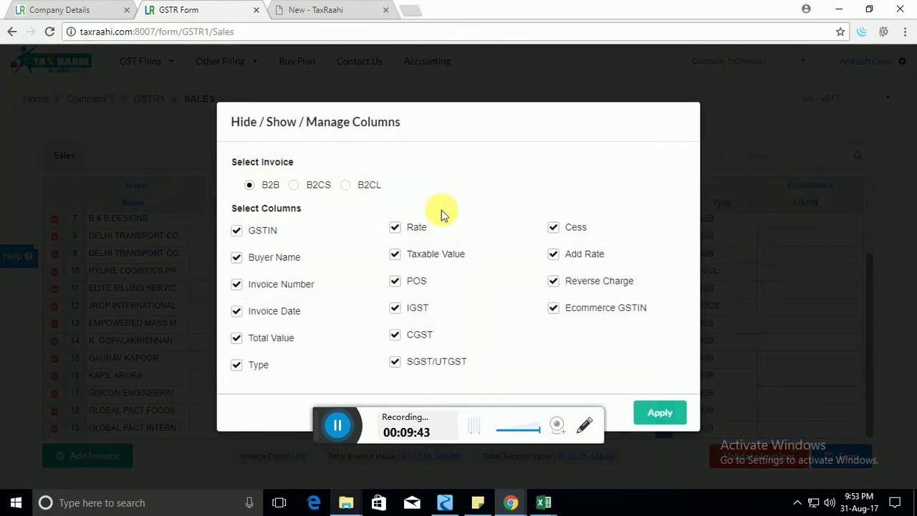
click(655, 416)
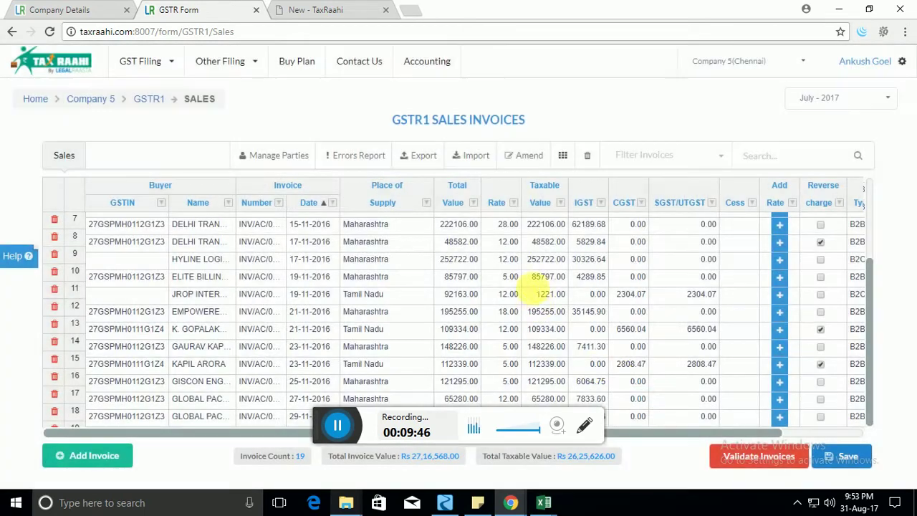
click(542, 278)
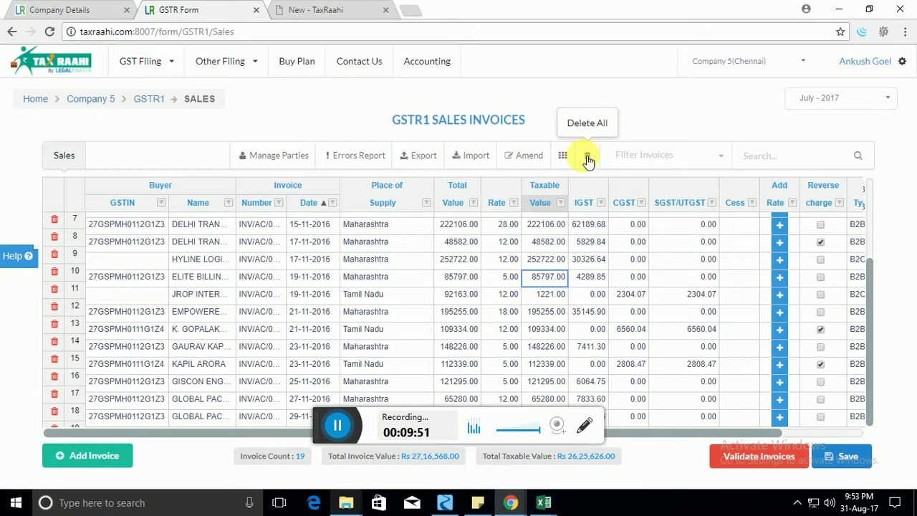
click(688, 157)
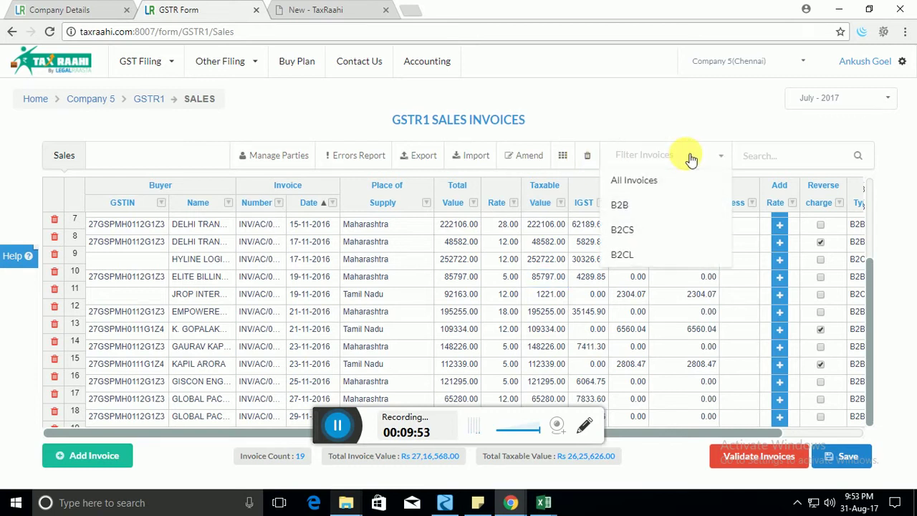
click(657, 230)
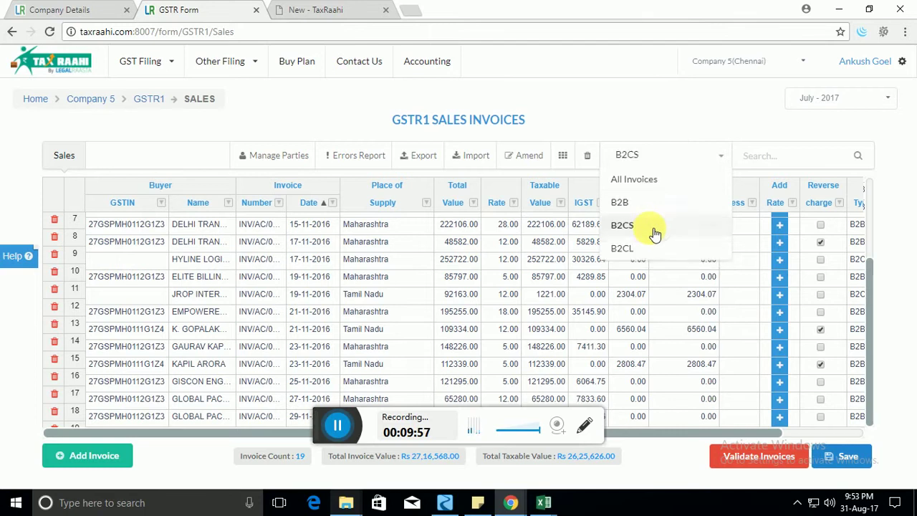
click(679, 161)
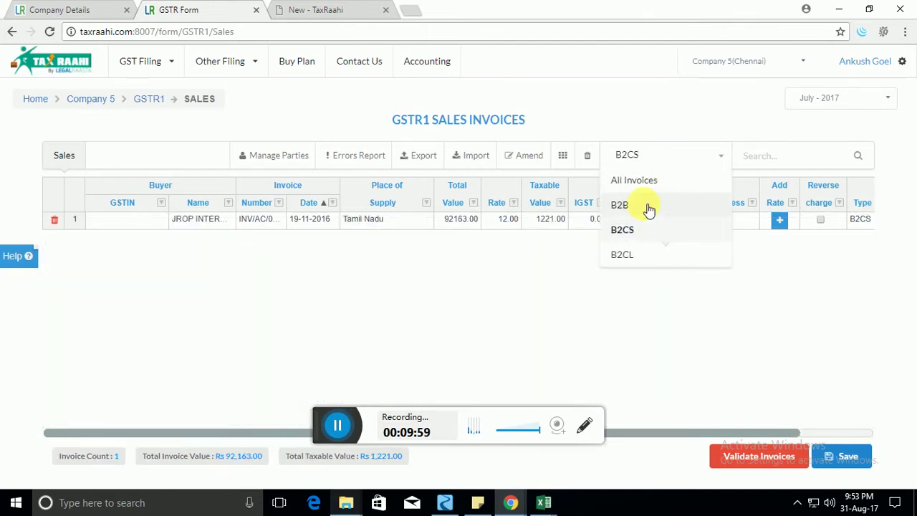
click(648, 207)
click(674, 154)
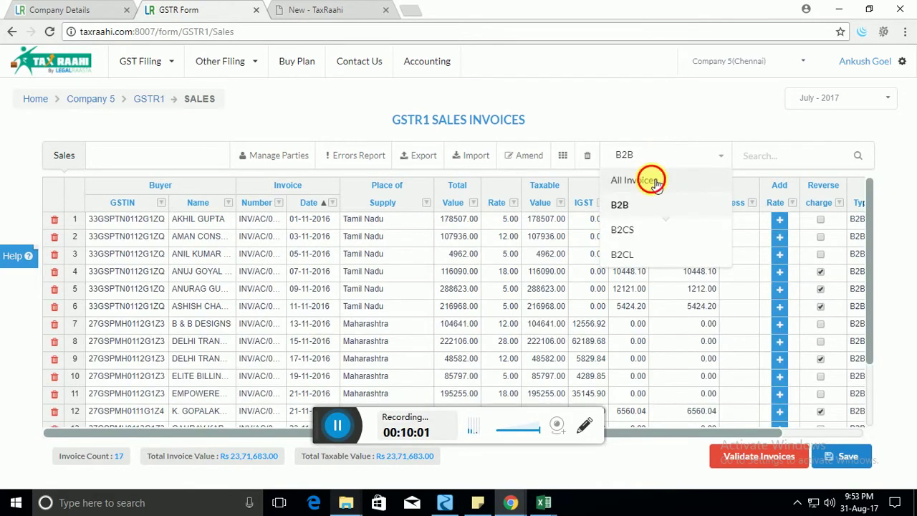
click(656, 183)
drag(649, 433, 726, 439)
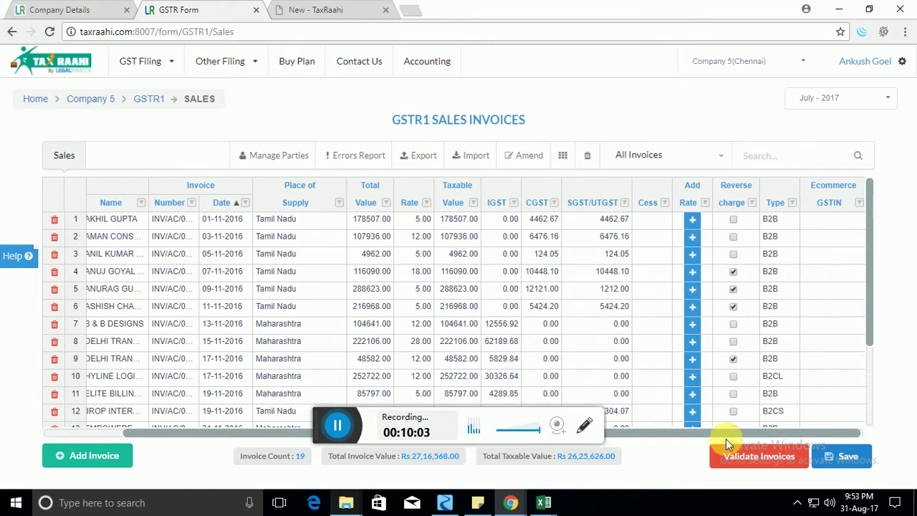
click(768, 272)
click(768, 272)
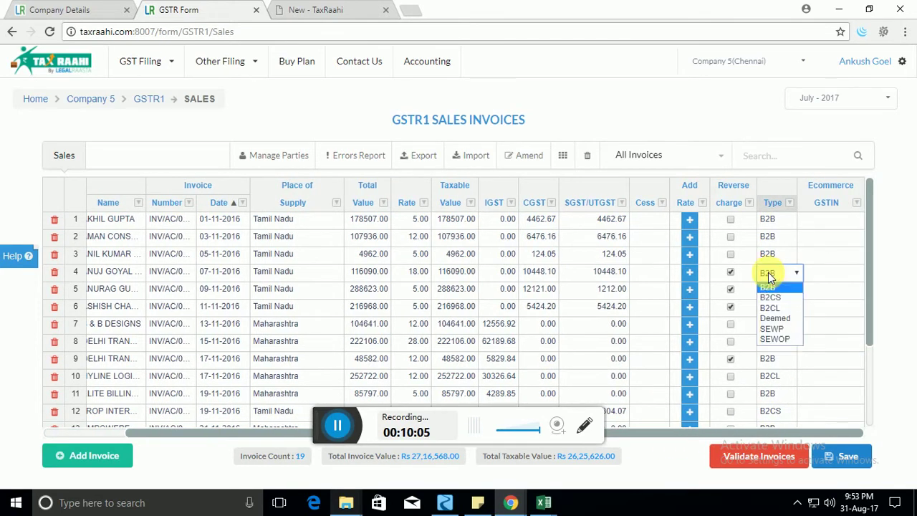
click(769, 275)
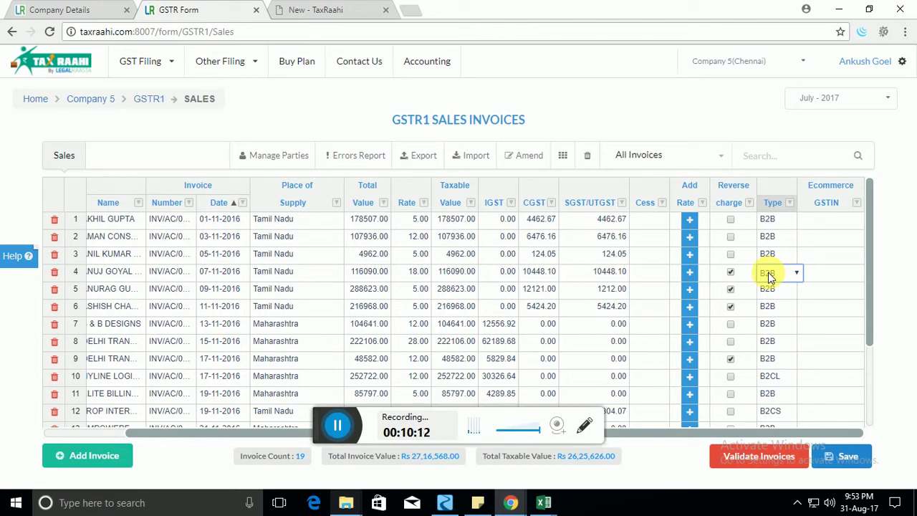
click(769, 272)
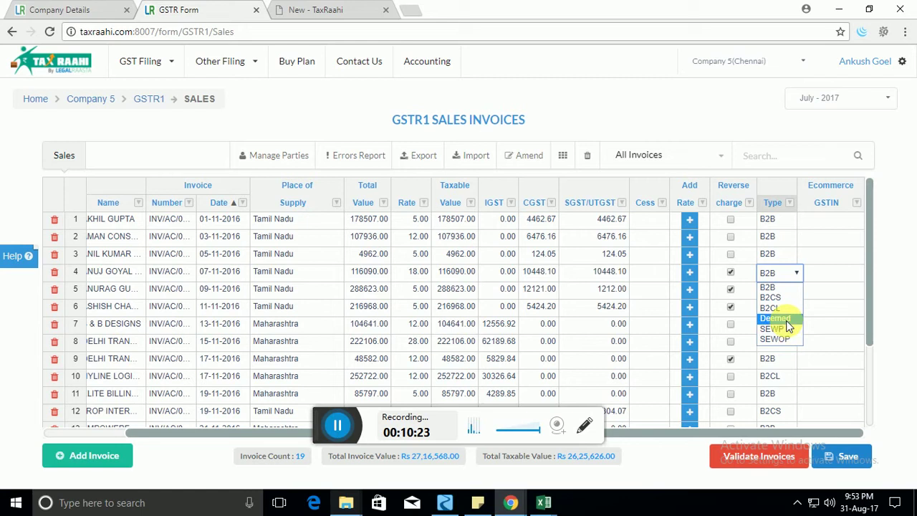
click(784, 291)
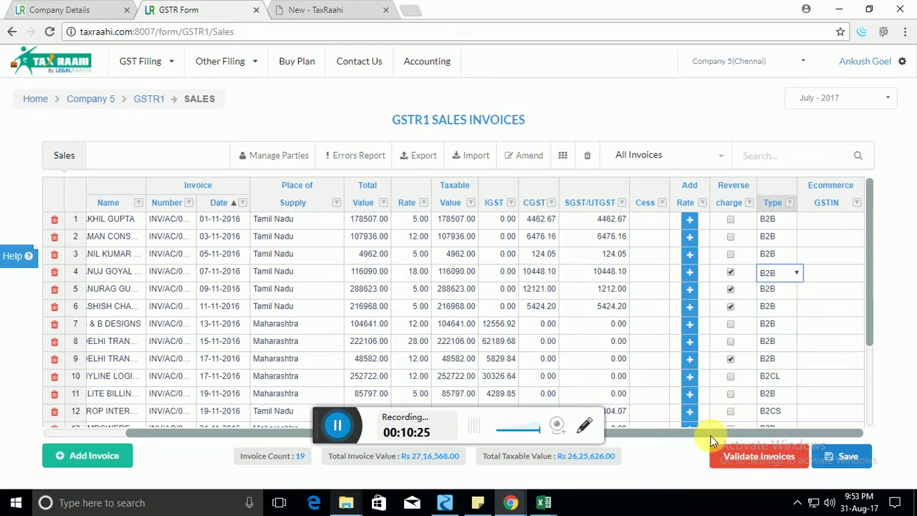
click(845, 253)
click(836, 222)
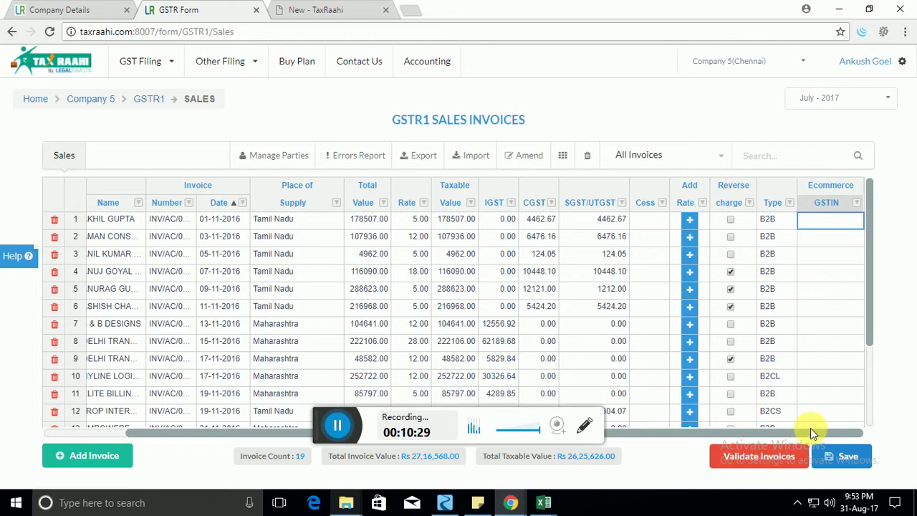
mouse_move(811, 428)
mouse_down()
mouse_move(674, 430)
mouse_move(821, 425)
mouse_up()
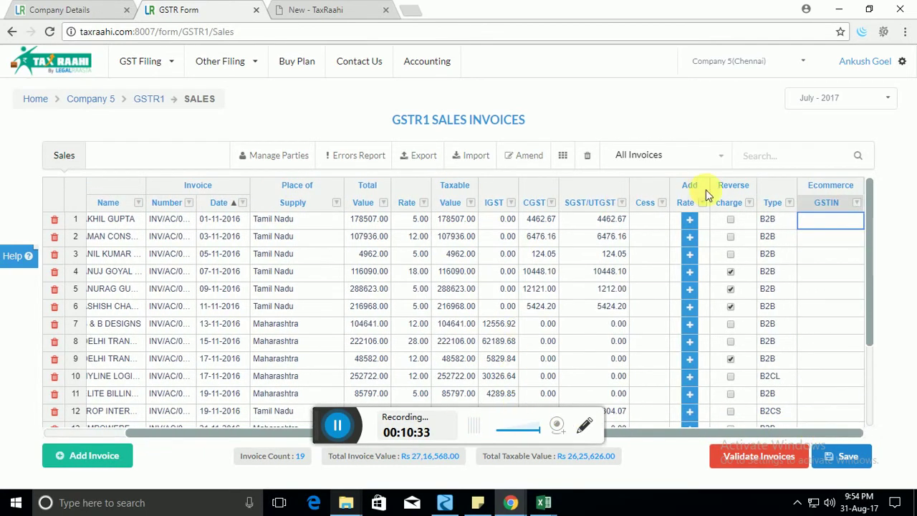
click(801, 159)
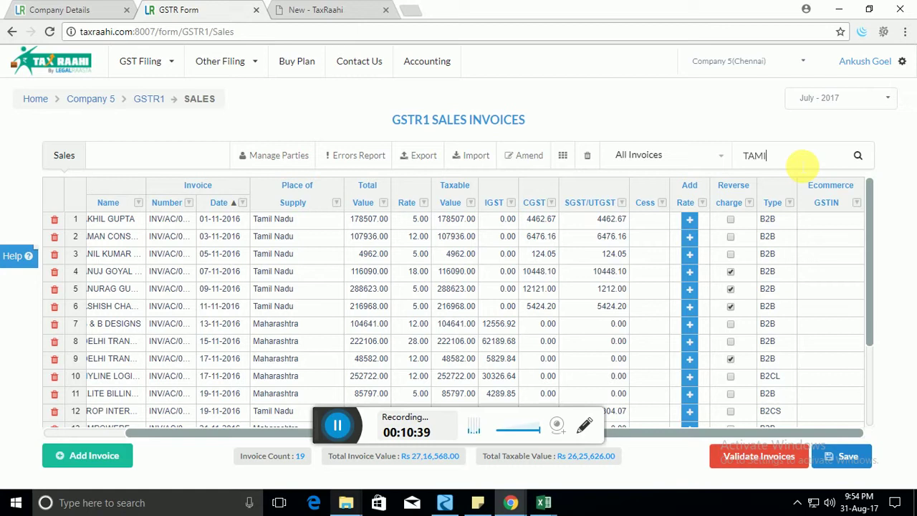
key(Return)
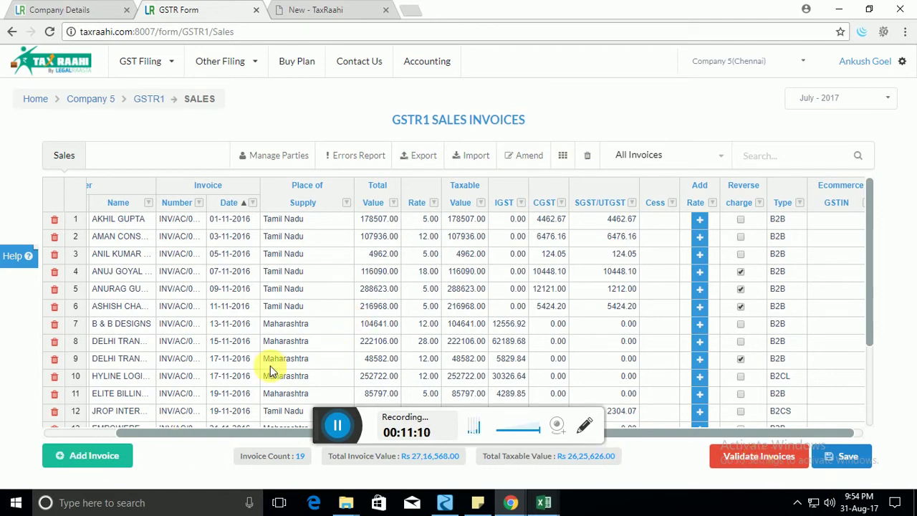
click(243, 255)
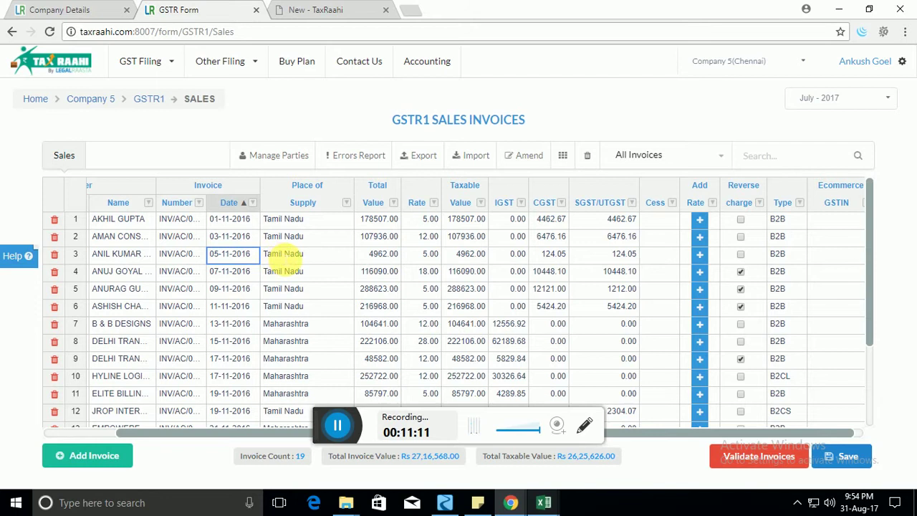
click(286, 254)
click(316, 8)
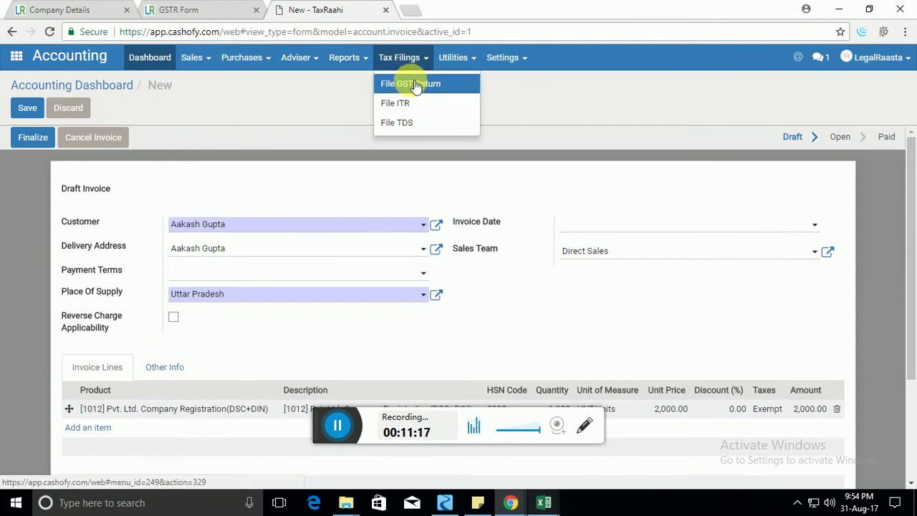
Save the 19 sales invoices and go back to Company 5's July 2017 dashboard.
click(205, 9)
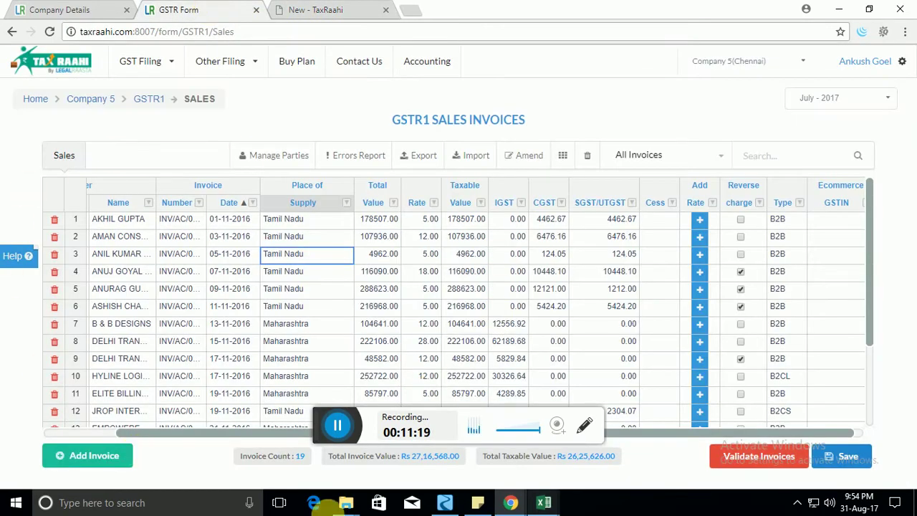
click(230, 324)
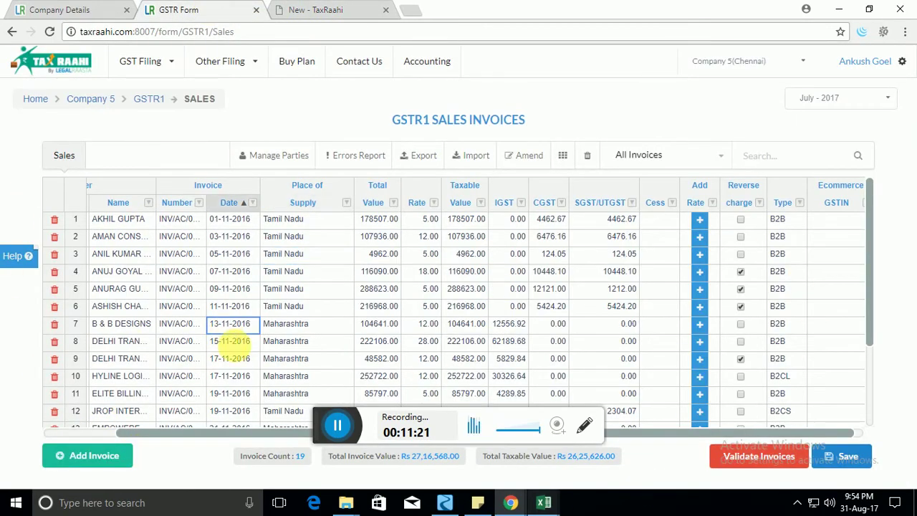
drag(226, 431, 154, 430)
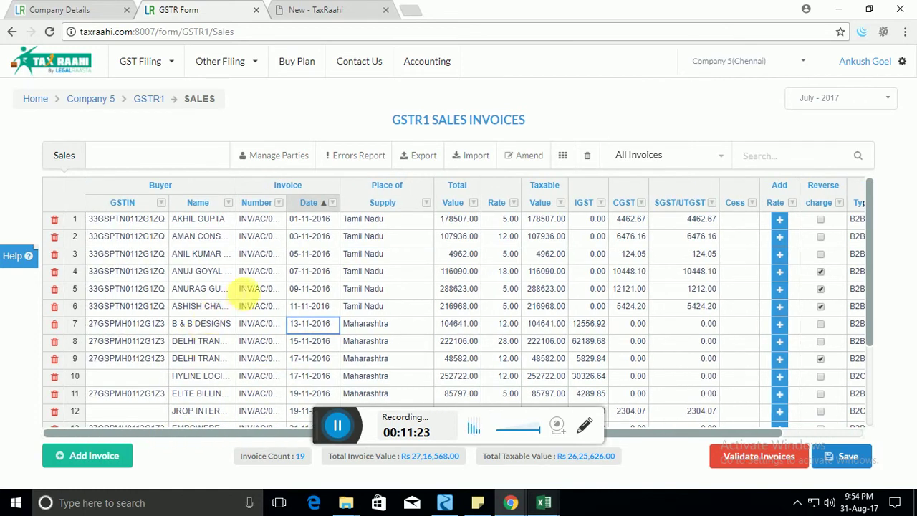
click(247, 288)
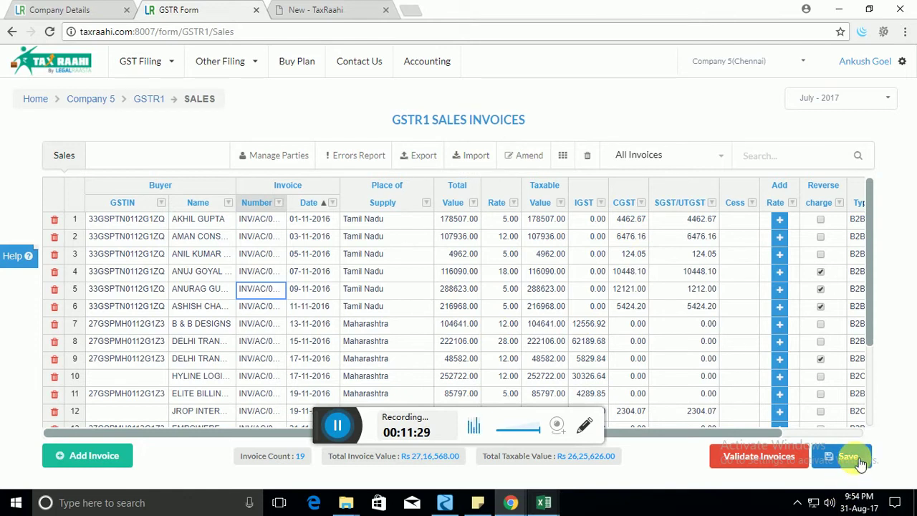
click(859, 461)
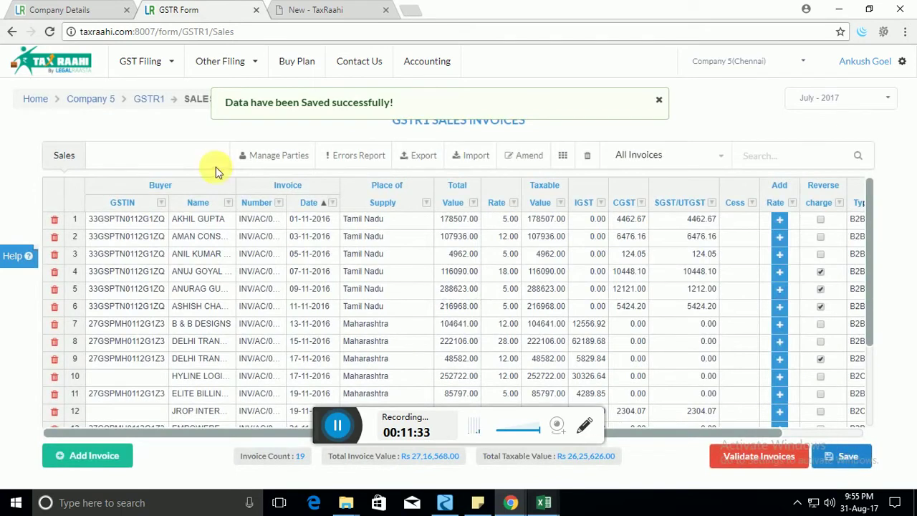
click(152, 100)
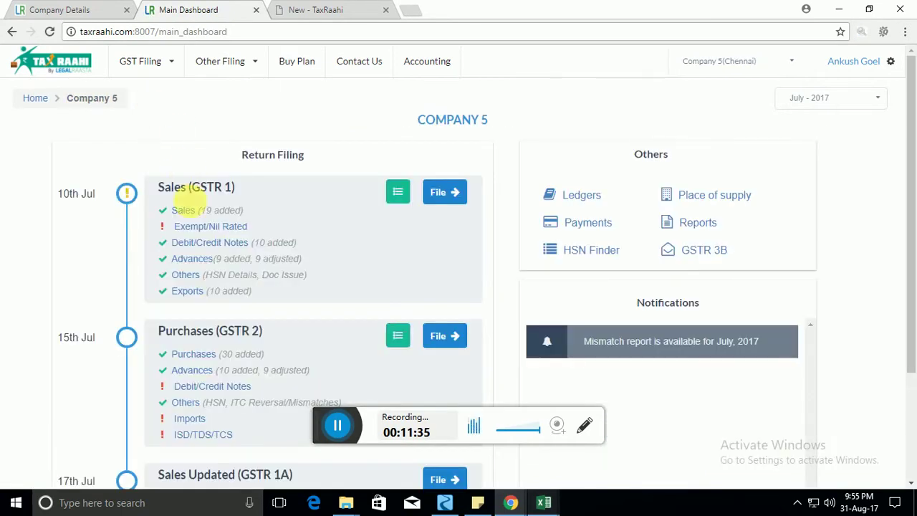
Open the GSTR1 Credit/Debit Notes and scroll through the 10 listed notes.
click(206, 244)
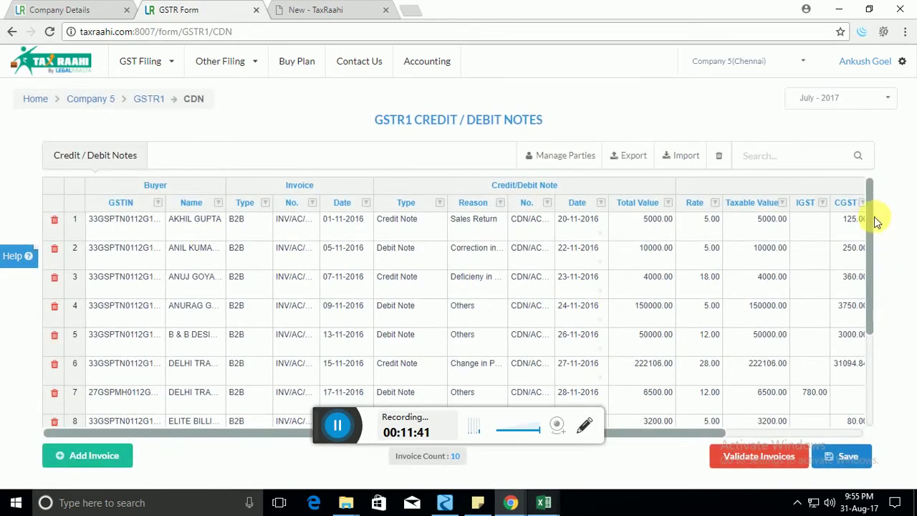
drag(871, 233, 868, 205)
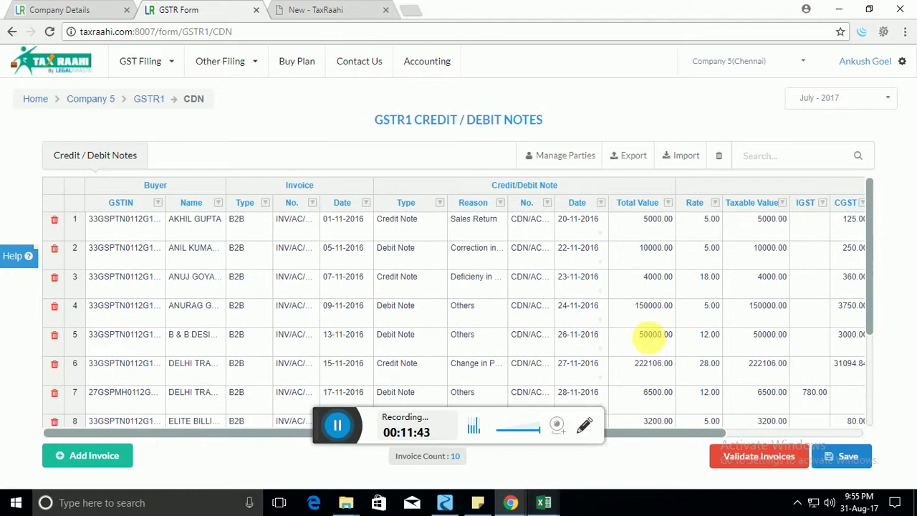
drag(653, 432, 780, 436)
double_click(442, 120)
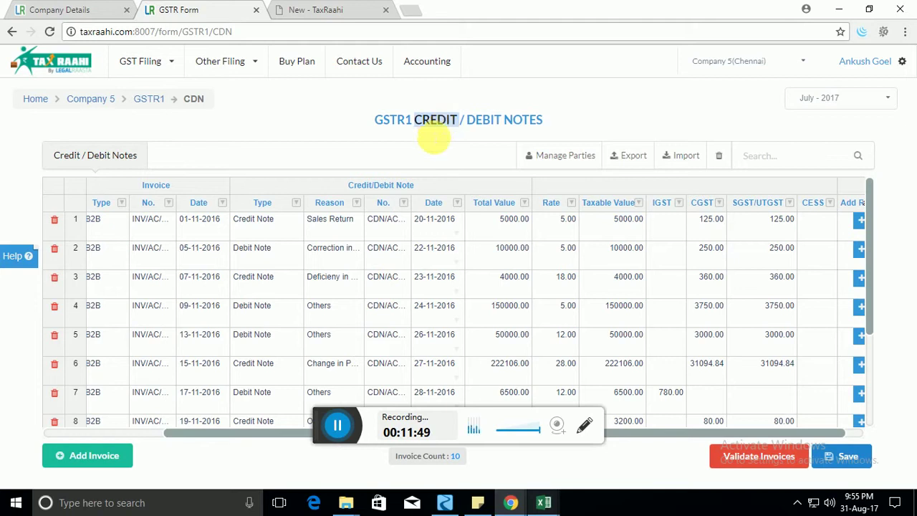
drag(233, 441, 105, 435)
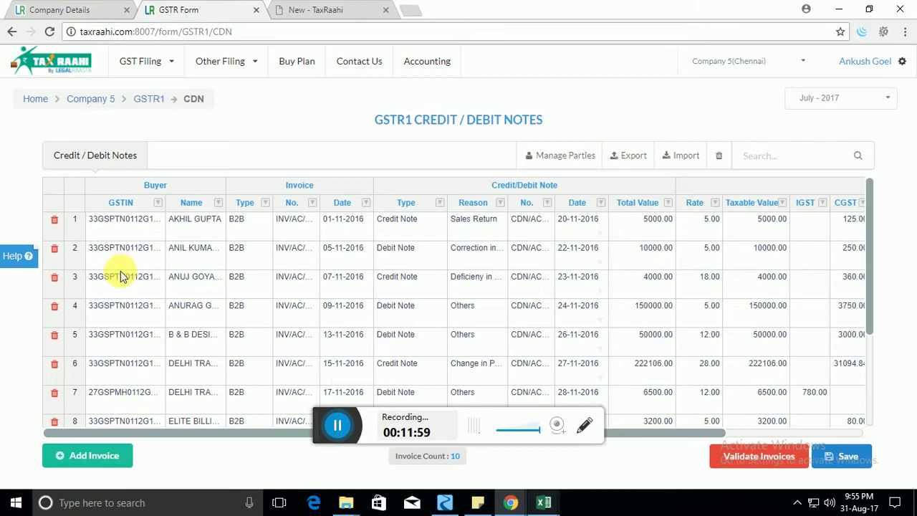
scroll(147, 286, down, 2)
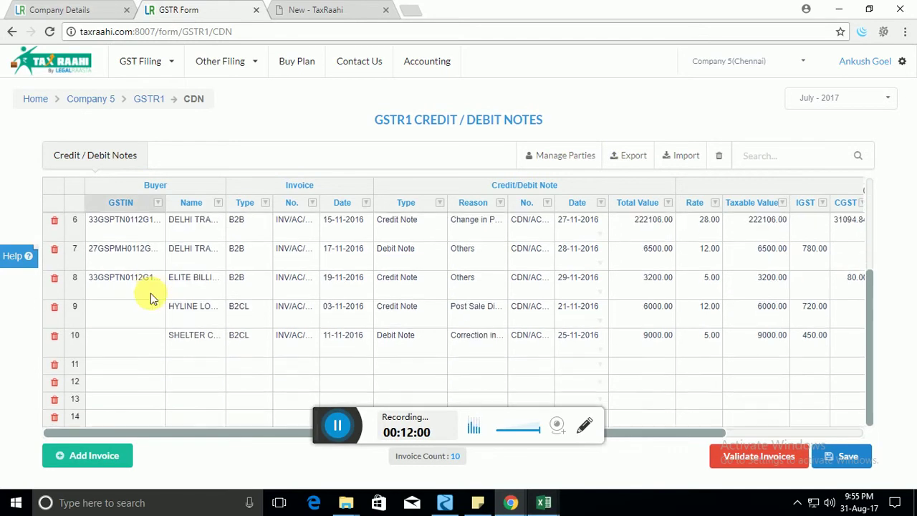
Add a row 11 note with a buyer GSTIN, delete it, and head back to the dashboard.
double_click(138, 372)
click(140, 350)
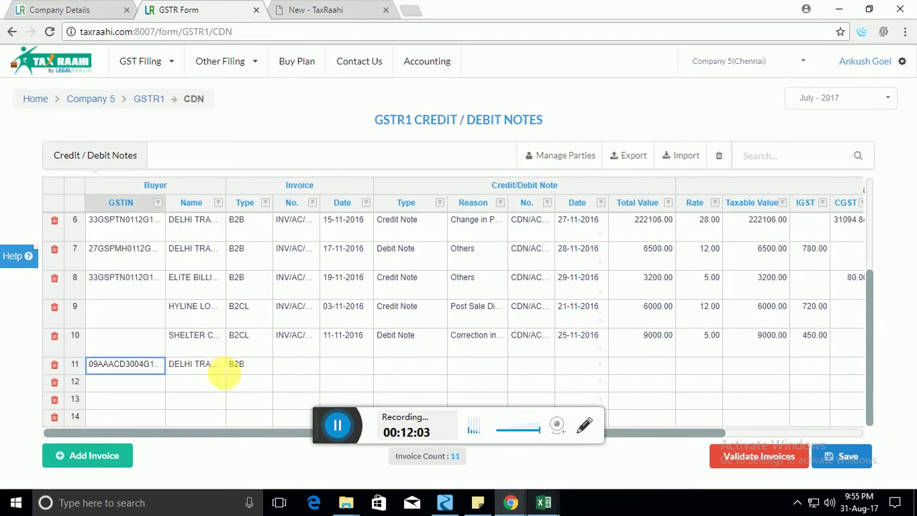
click(54, 366)
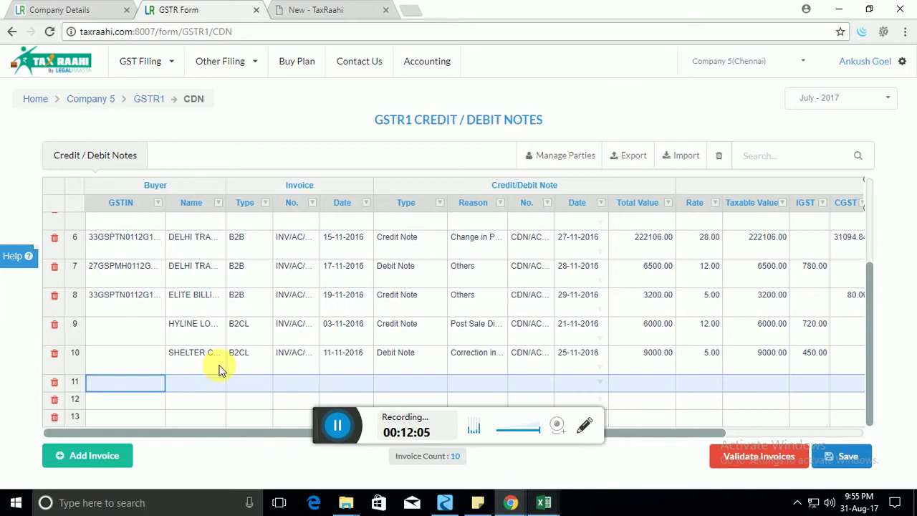
click(145, 100)
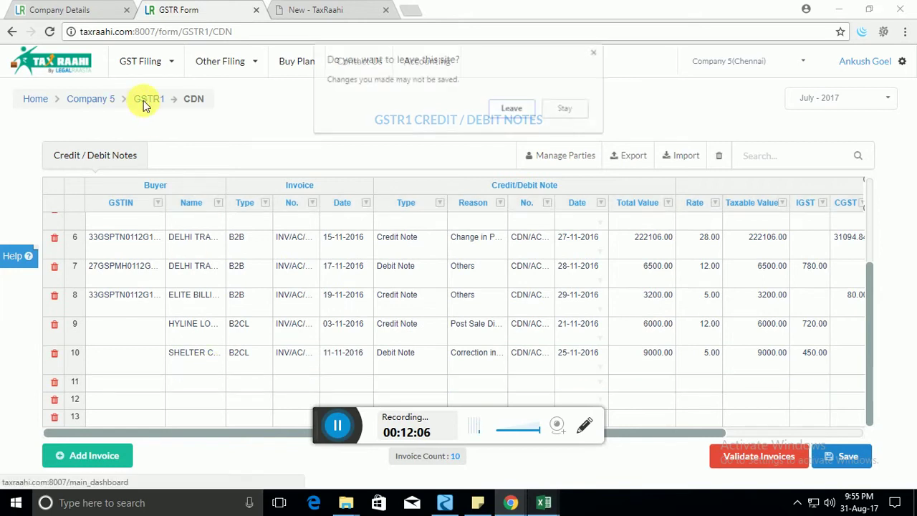
click(496, 104)
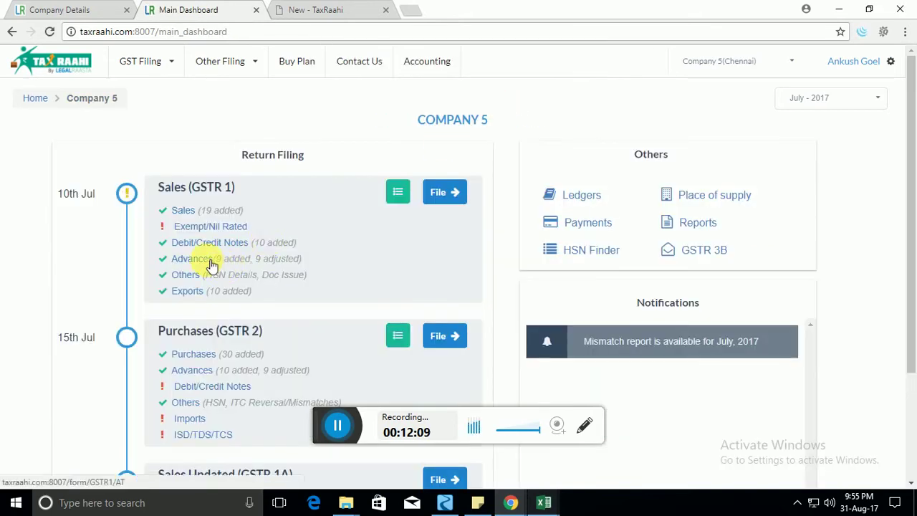
click(208, 260)
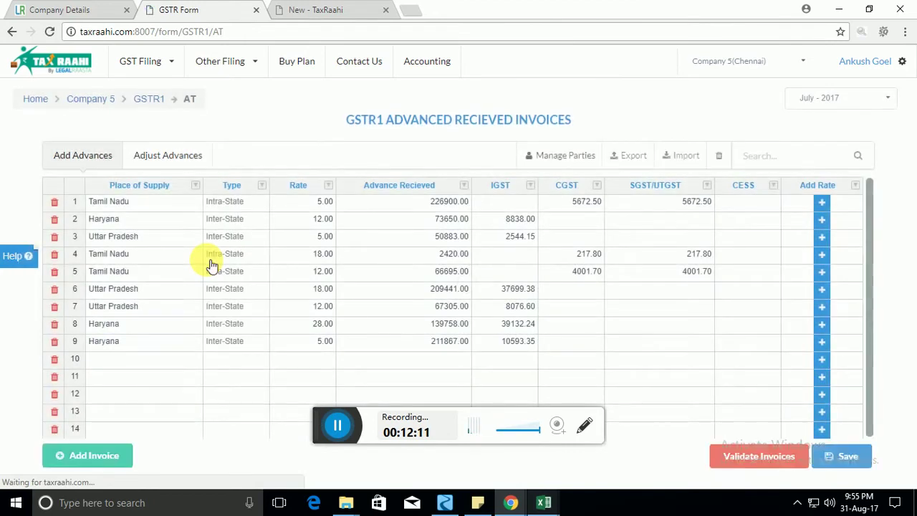
click(176, 239)
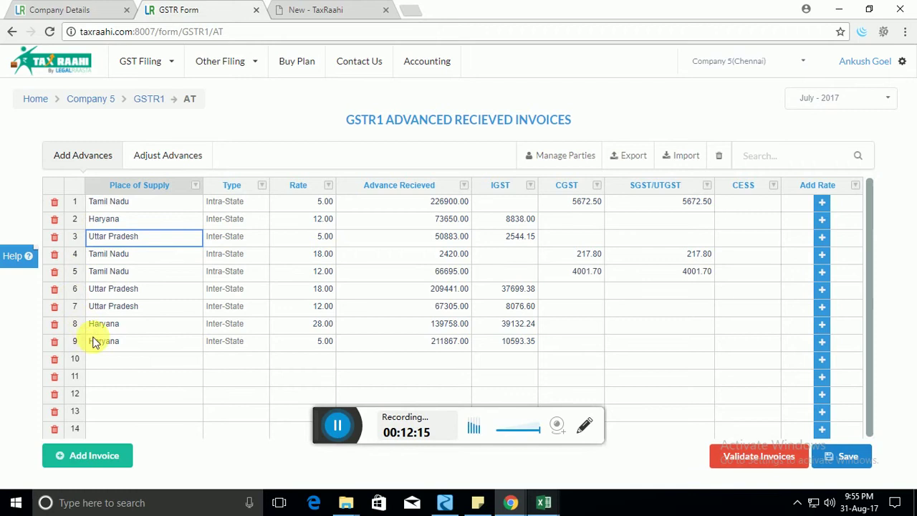
click(154, 359)
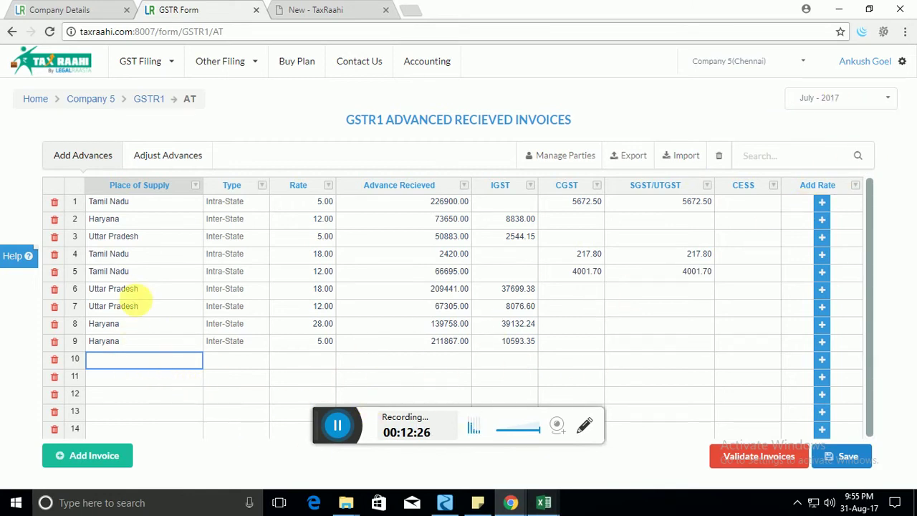
click(151, 250)
click(138, 363)
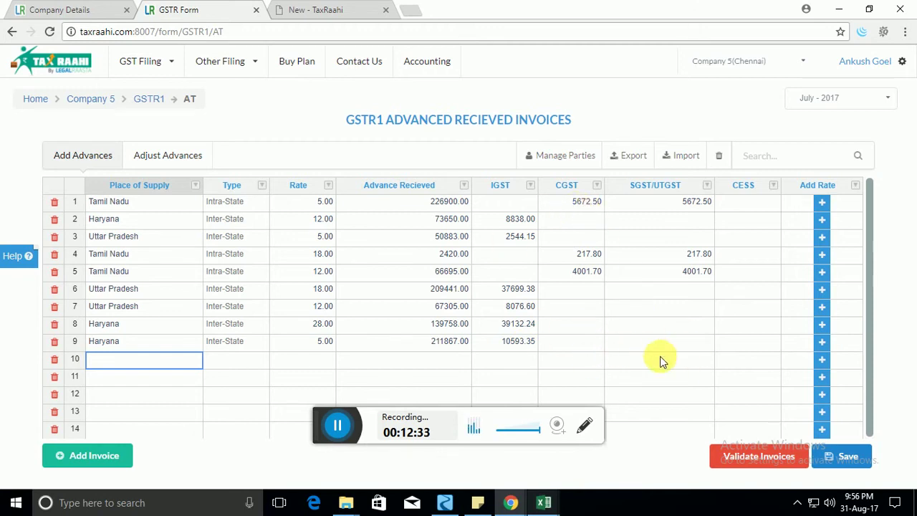
Check the adjusted advances list, then return to the Company 5 dashboard showing 9 advances added and 9 adjusted.
click(182, 163)
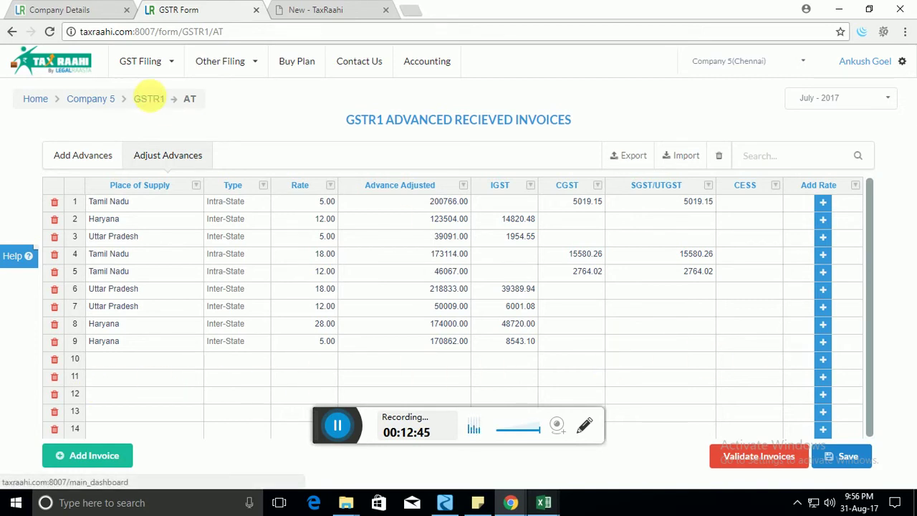
click(148, 99)
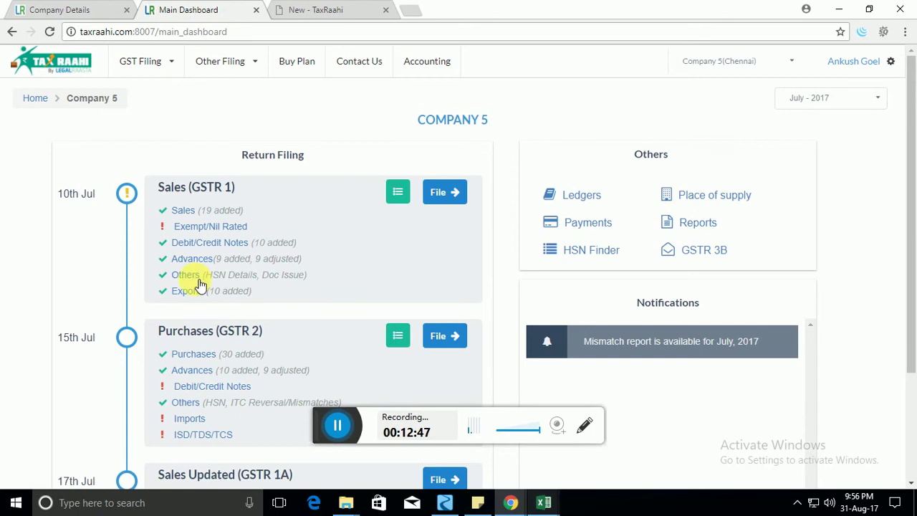
click(191, 277)
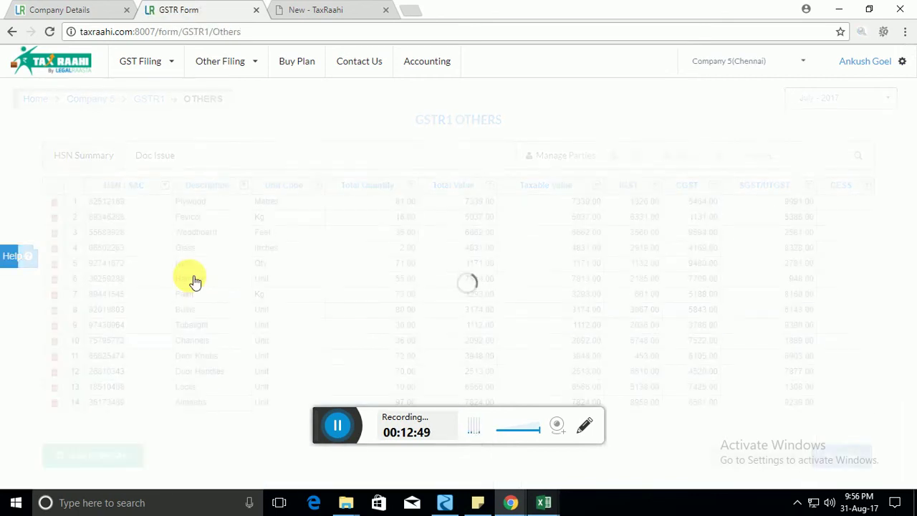
click(301, 247)
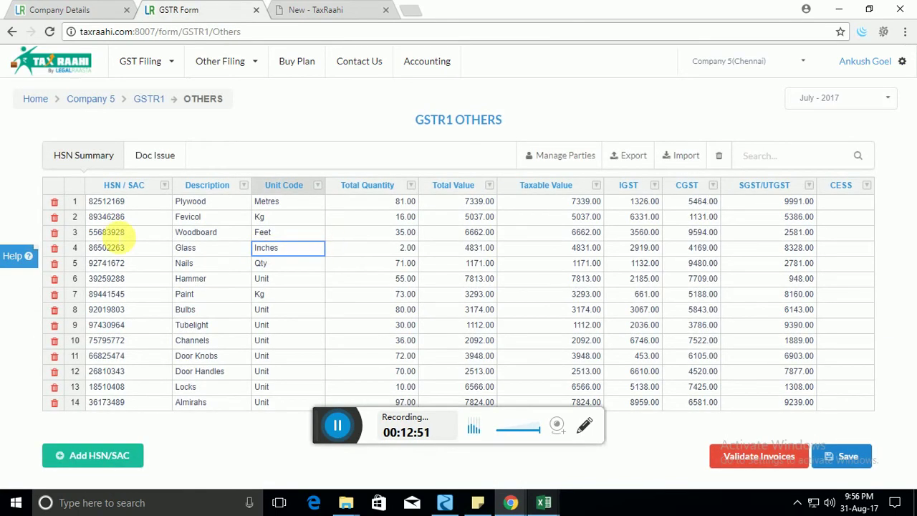
click(129, 200)
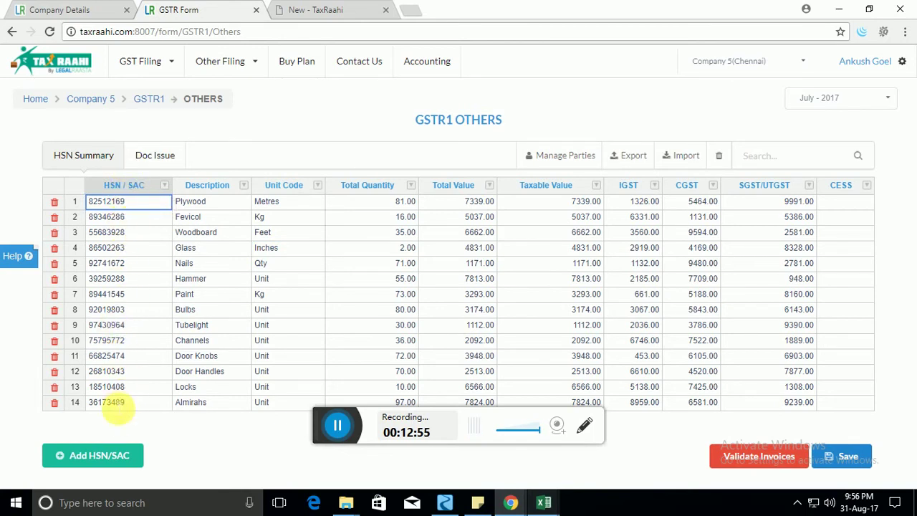
click(130, 246)
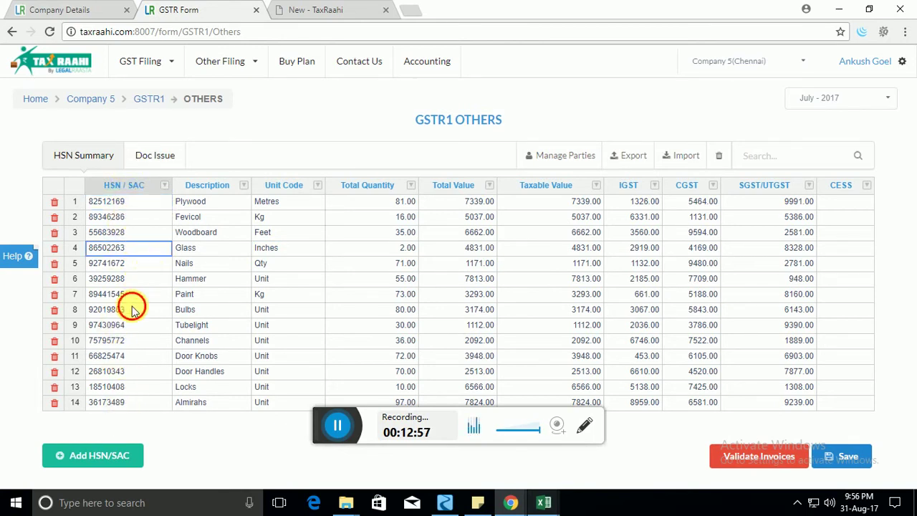
click(133, 309)
click(132, 355)
click(130, 341)
click(133, 264)
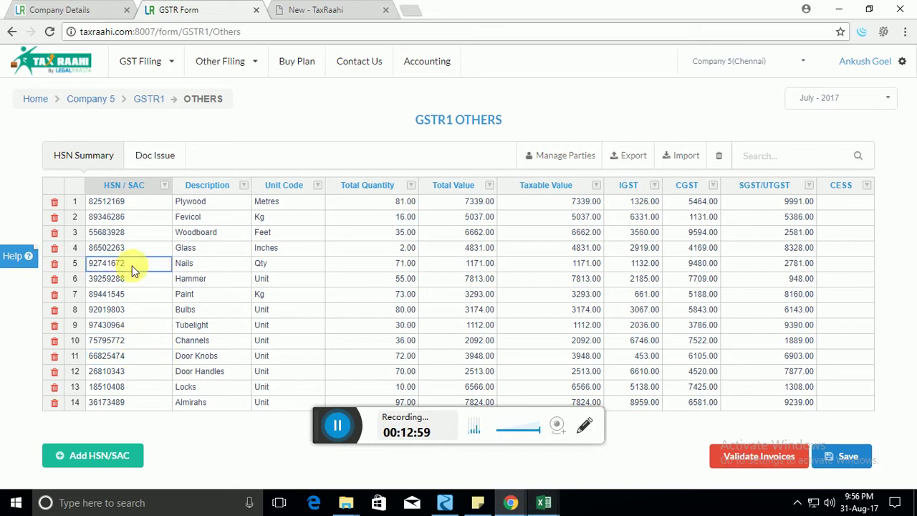
click(136, 233)
click(140, 218)
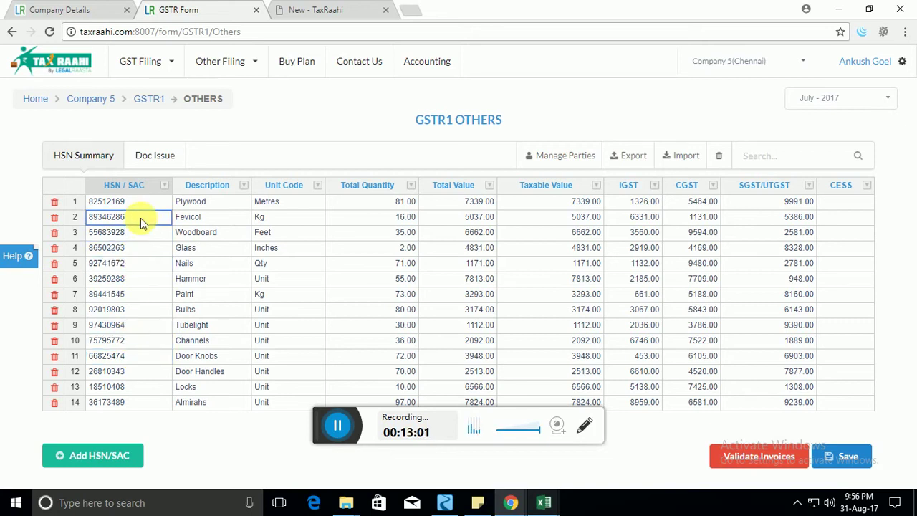
click(208, 218)
double_click(382, 204)
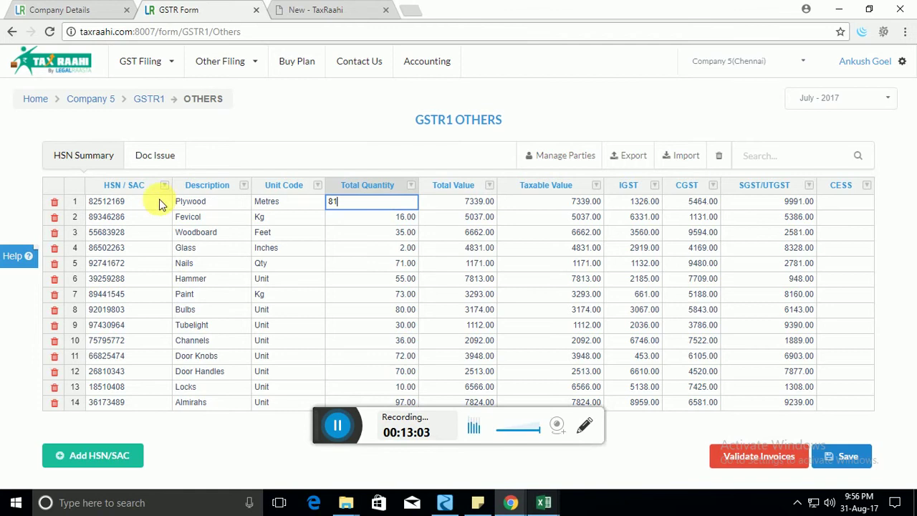
click(93, 218)
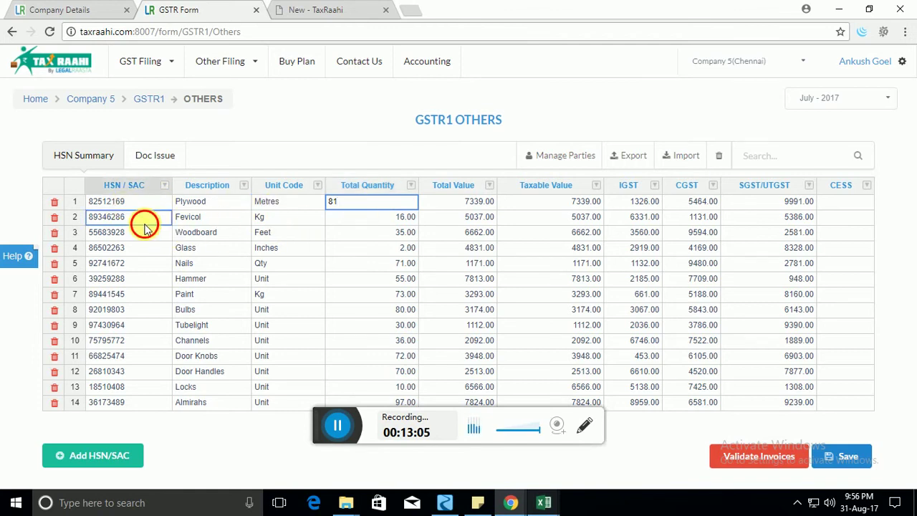
click(470, 202)
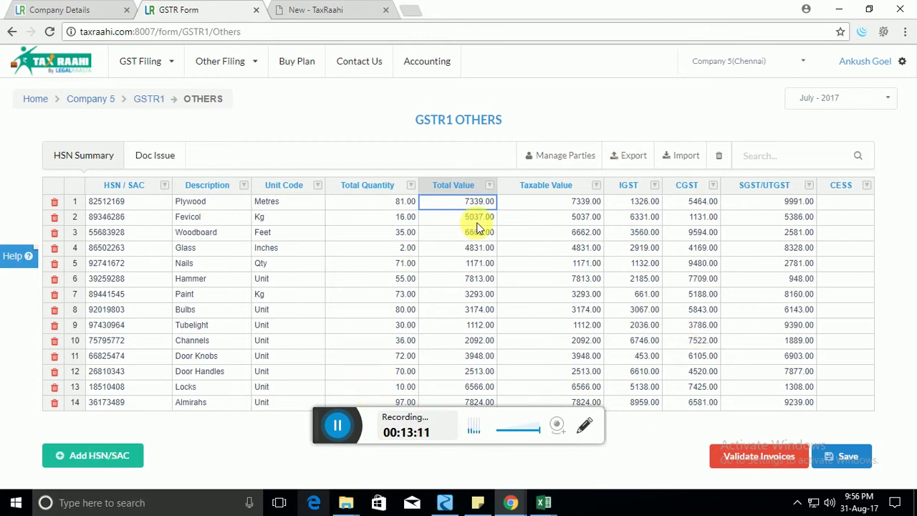
click(443, 218)
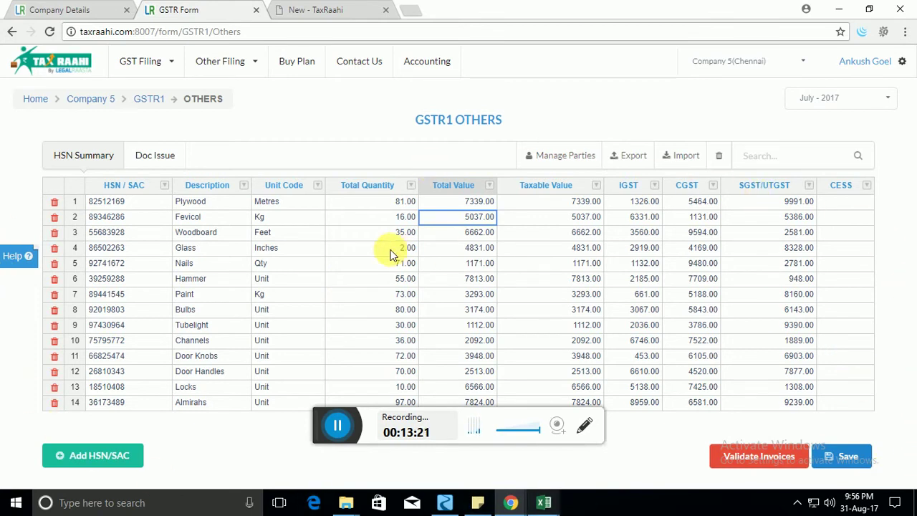
click(157, 101)
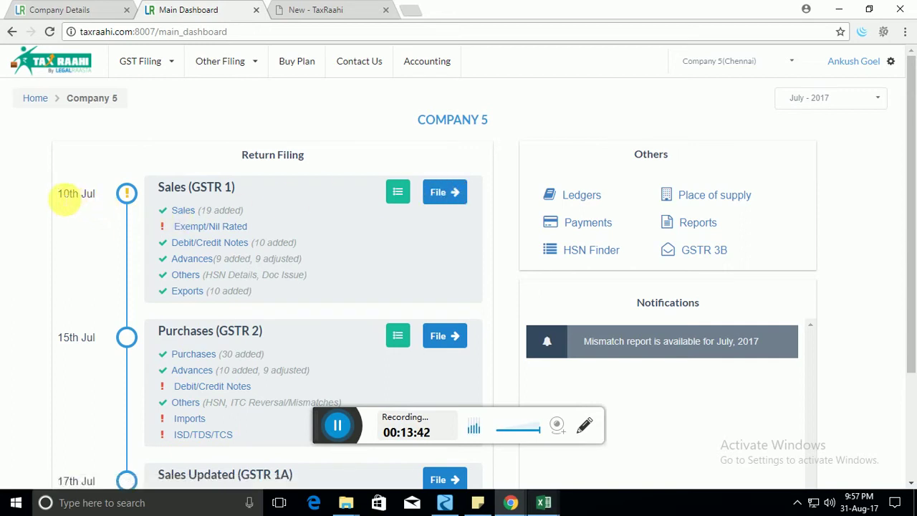
triple_click(77, 197)
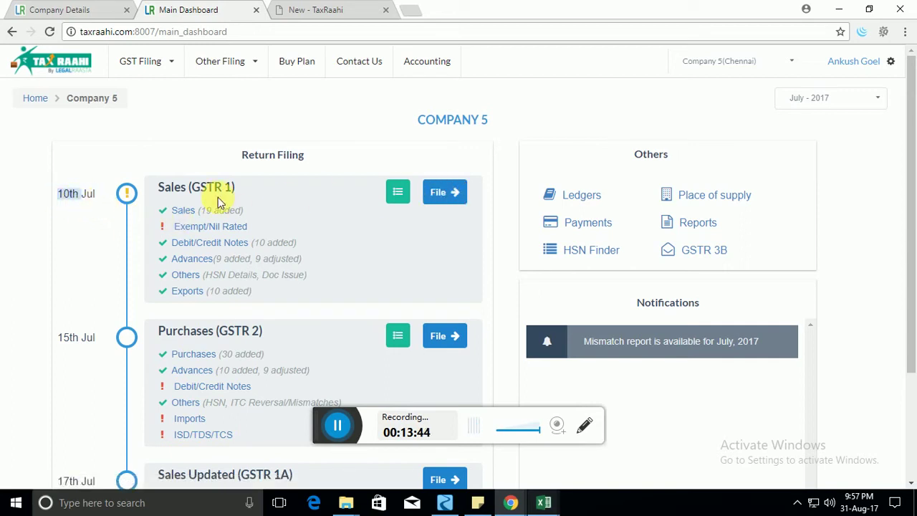
click(335, 227)
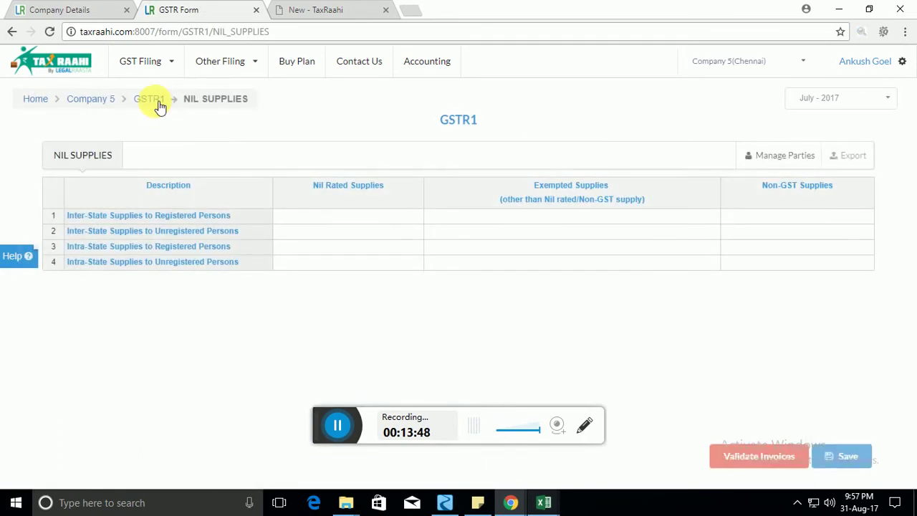
click(155, 104)
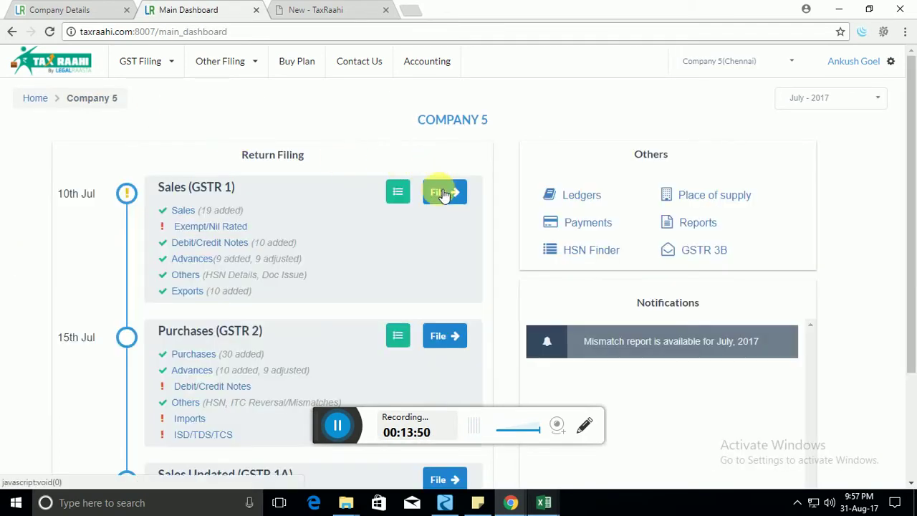
Confirm filing the July 2017 Sales (GSTR 1) return and submit the GSTN OTP.
click(445, 193)
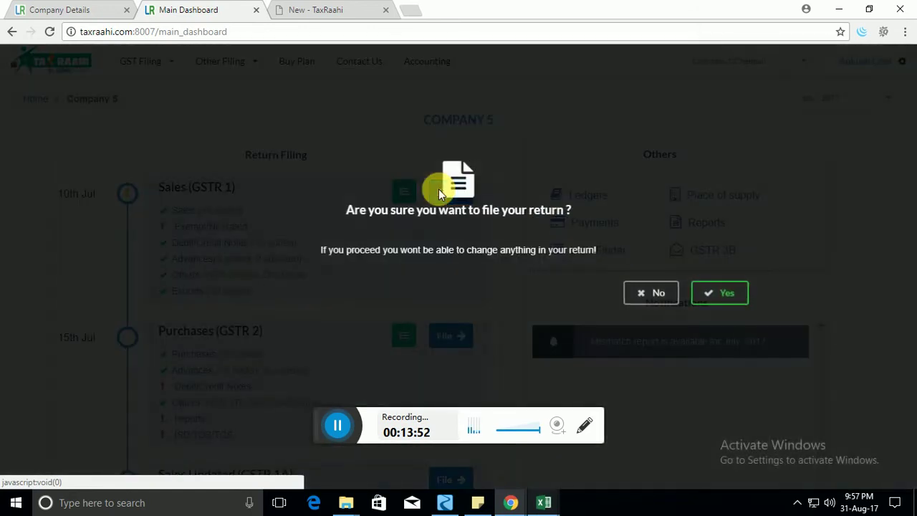
drag(355, 213, 535, 219)
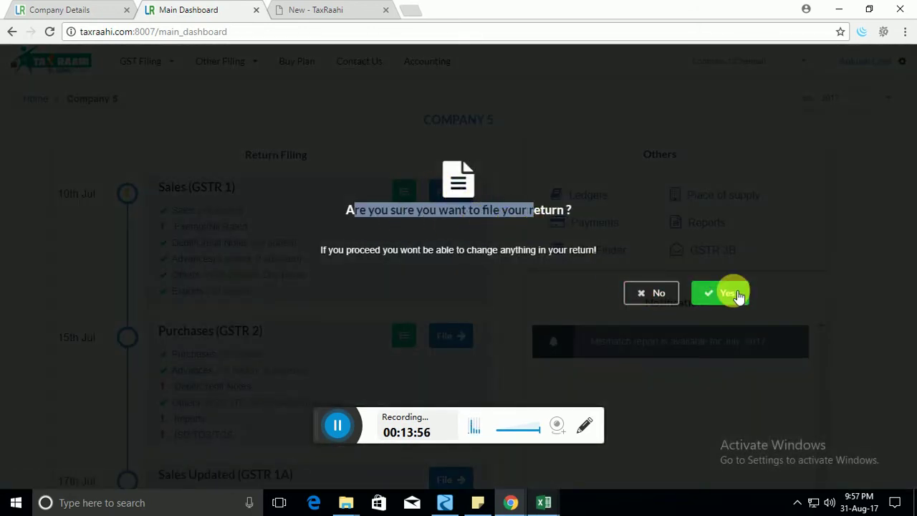
click(738, 296)
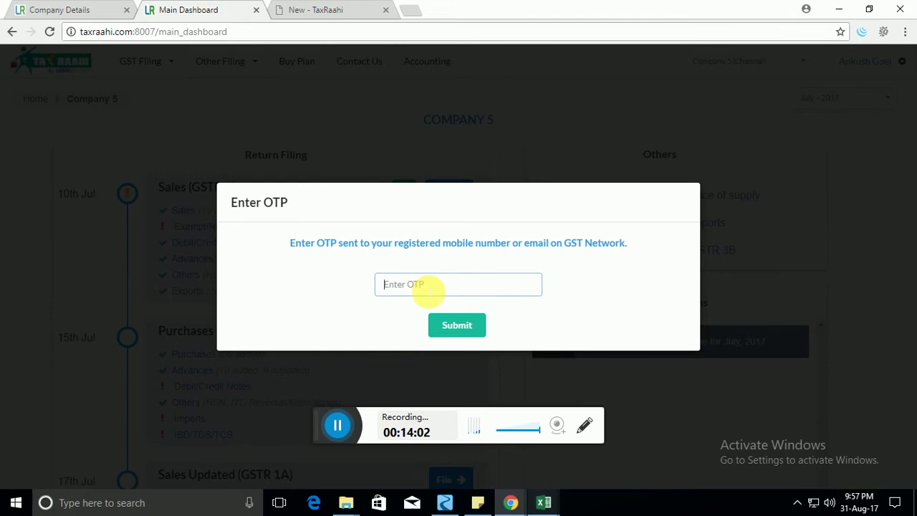
text(1212)
click(467, 326)
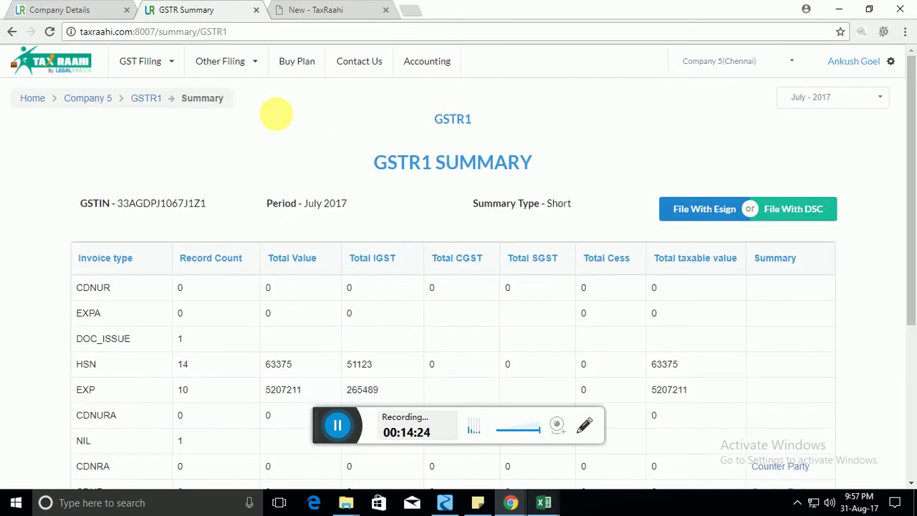
Review the GSTR1 summary rows for DOC_ISSUE through ATA, B2CL, B2CS and B2B, then scroll back up.
scroll(359, 265, down, 4)
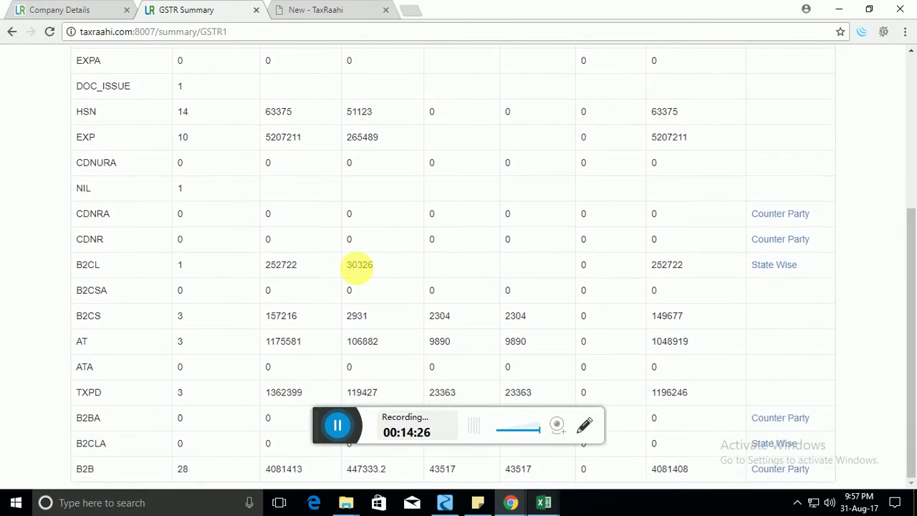
drag(133, 87, 792, 380)
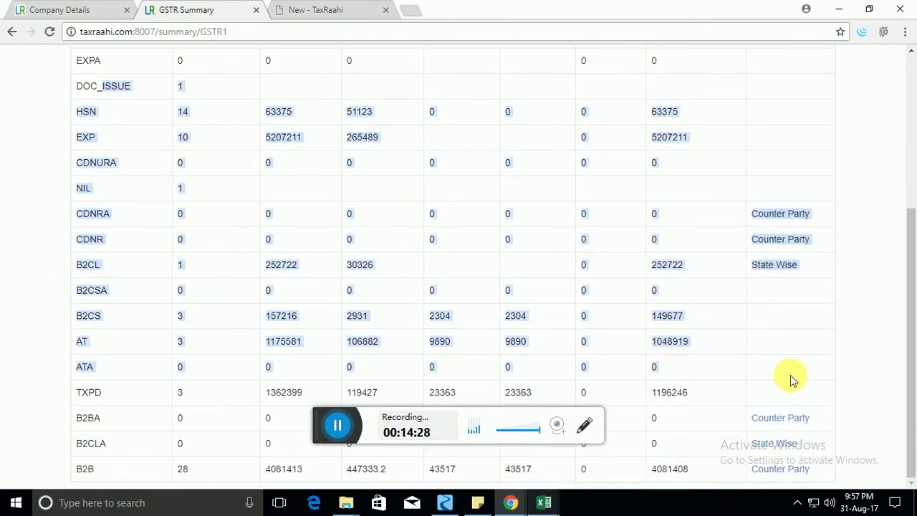
click(78, 308)
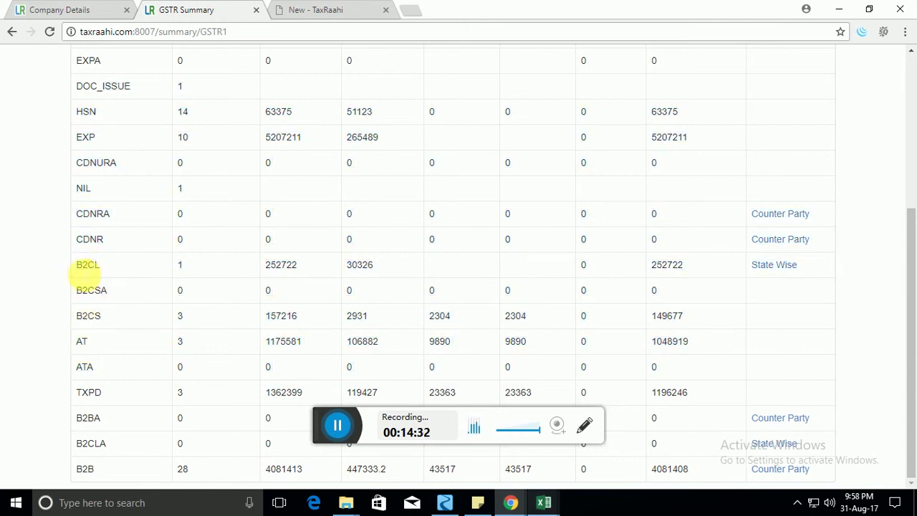
double_click(88, 267)
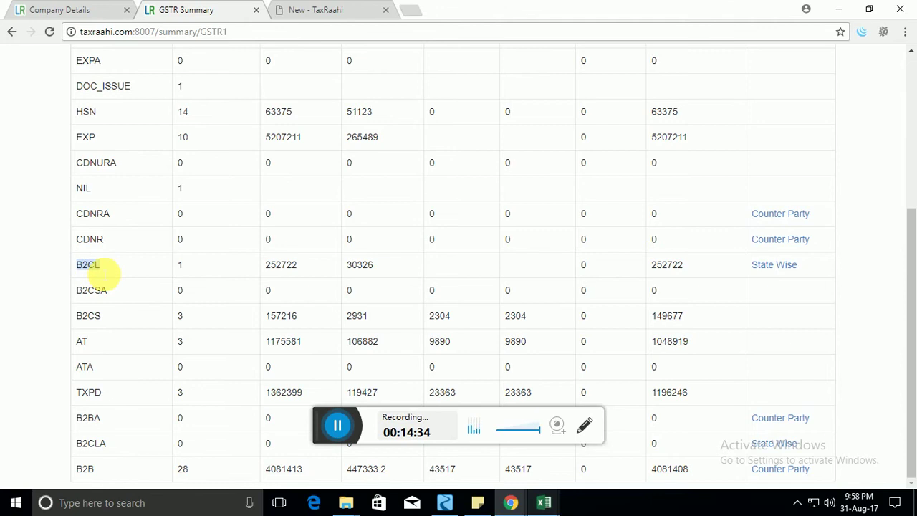
double_click(89, 317)
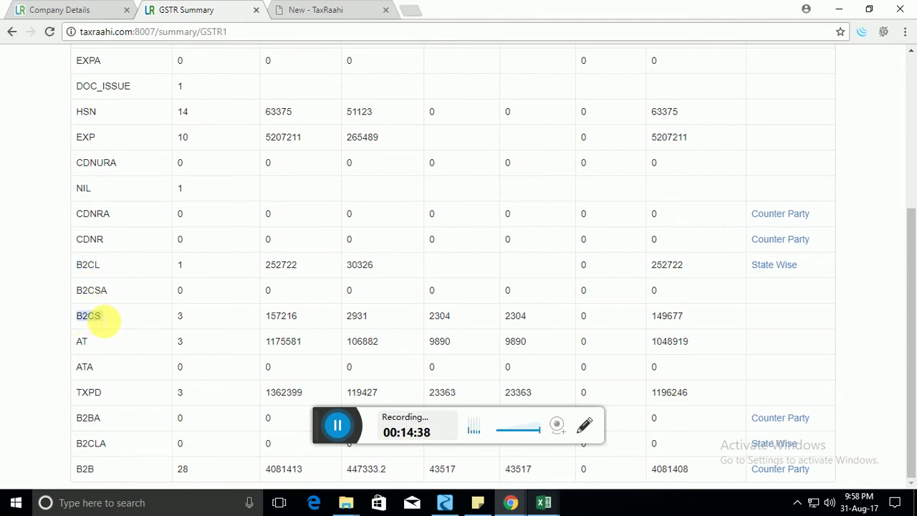
drag(76, 469, 671, 232)
scroll(671, 221, up, 4)
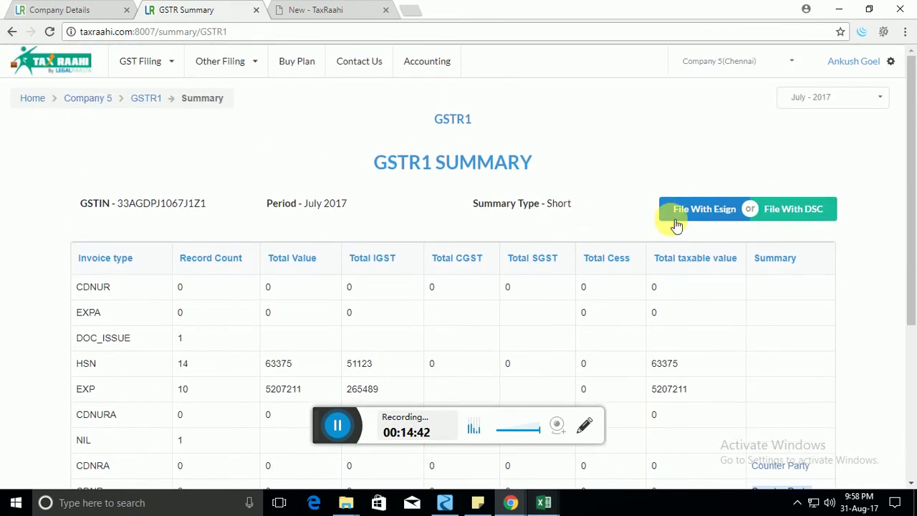
scroll(675, 224, down, 4)
scroll(672, 225, up, 4)
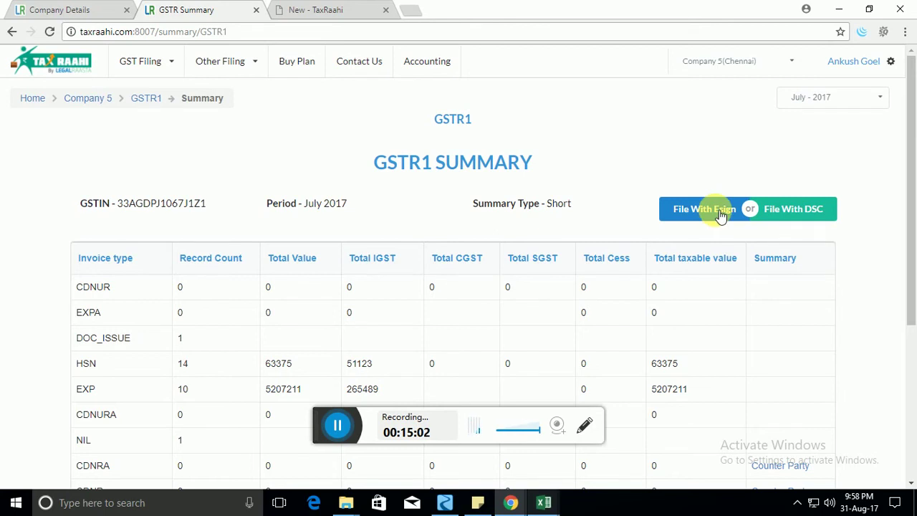
Start Aadhaar e-sign filing, request an OTP with the saved Aadhaar number, then close the window without filing.
click(721, 215)
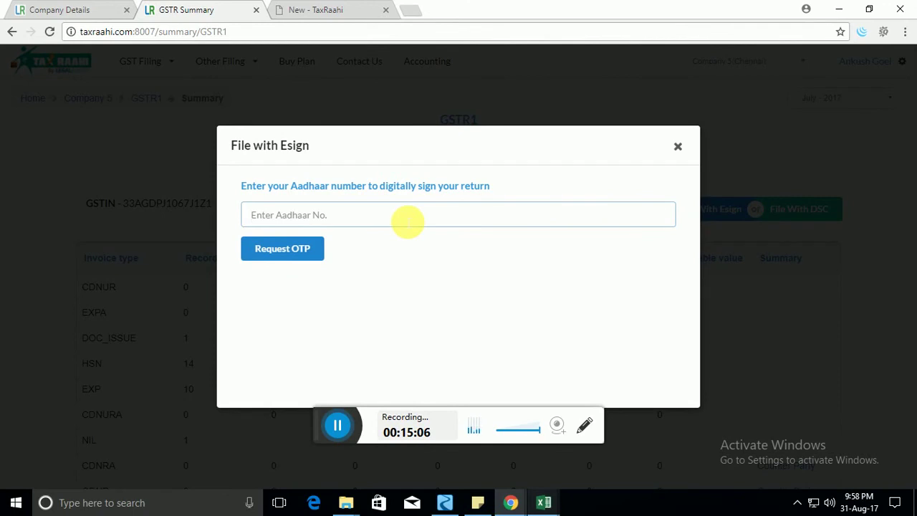
click(407, 222)
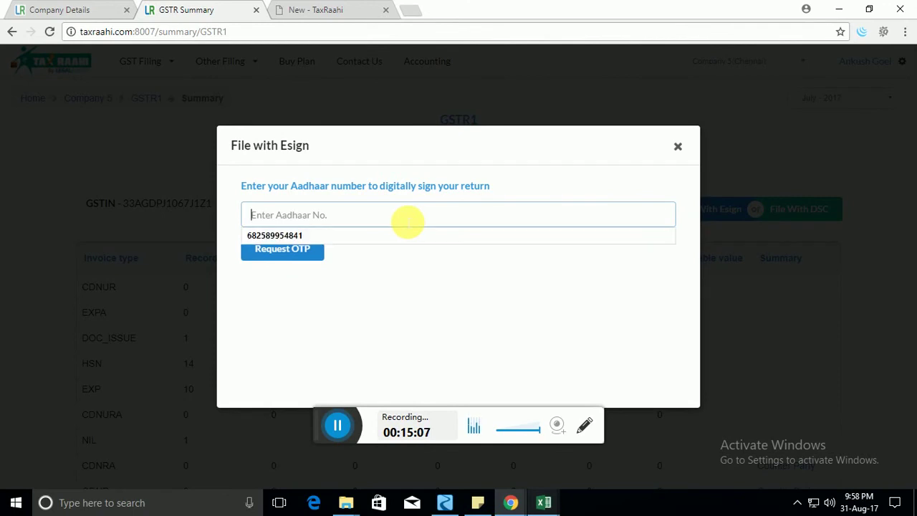
click(357, 237)
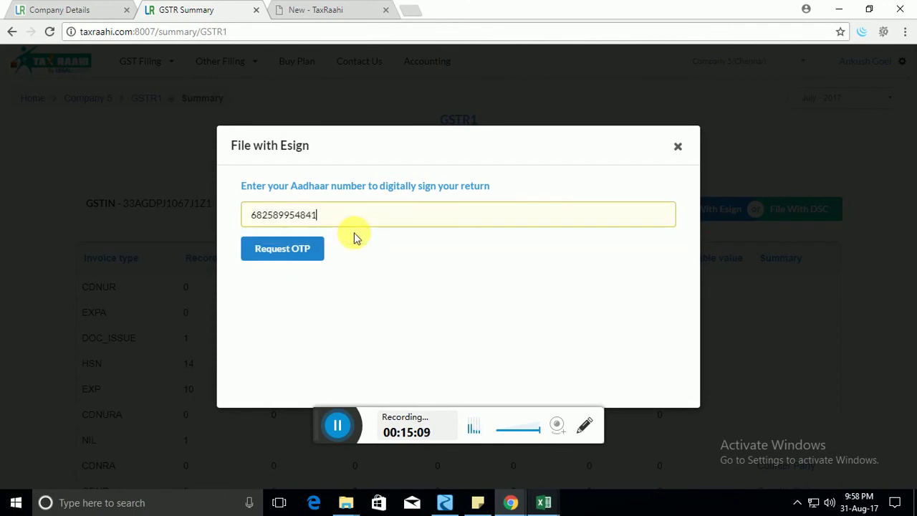
click(318, 254)
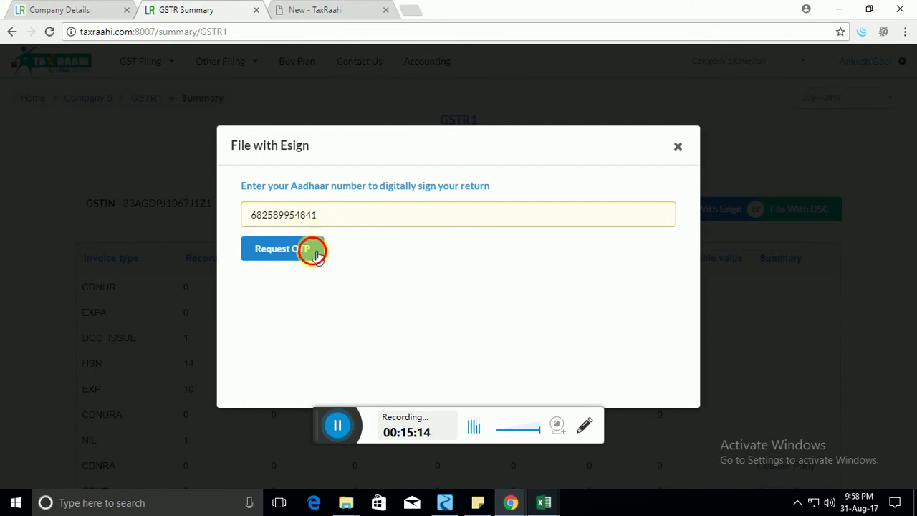
click(355, 301)
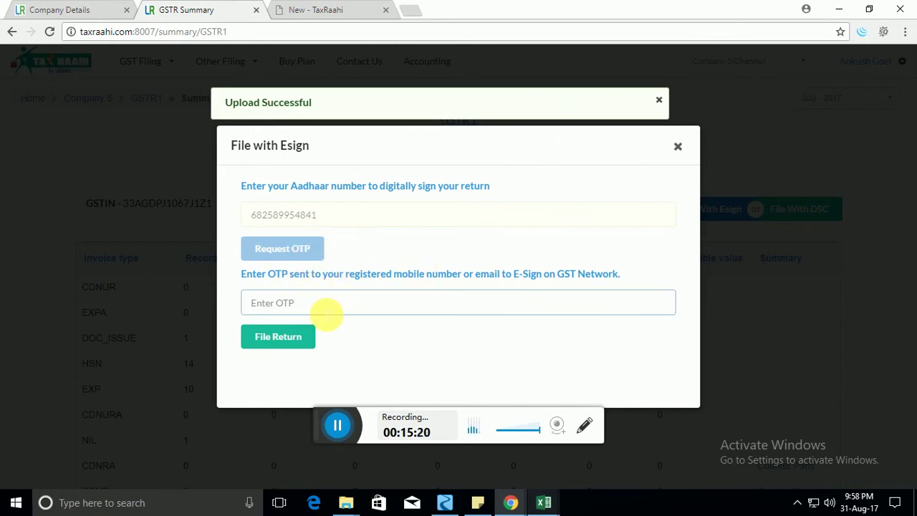
text(1231)
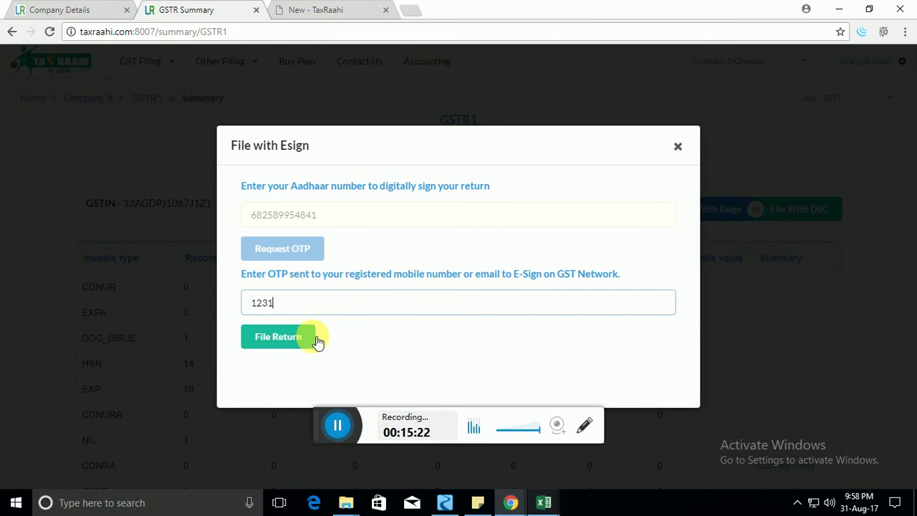
click(678, 147)
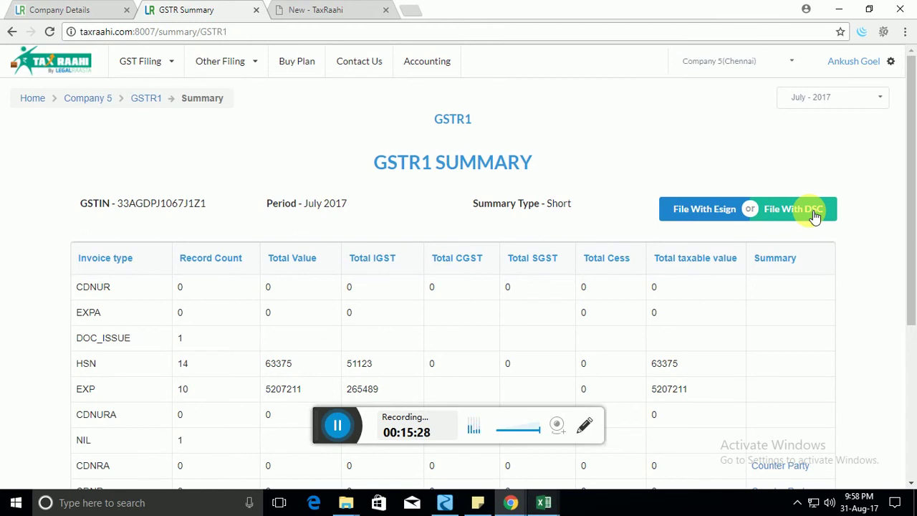
Read the File With DSC steps, including the DSC utility download link, then show the Windows desktop.
click(810, 211)
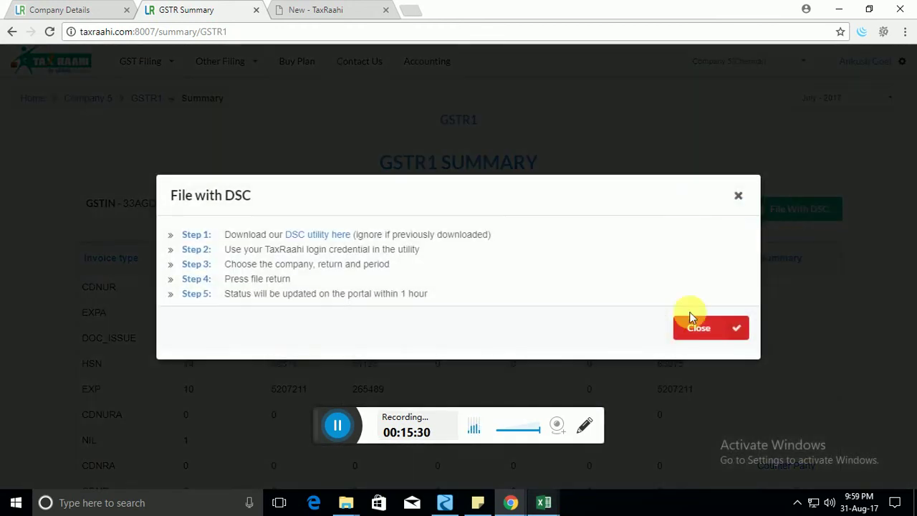
drag(286, 236, 358, 234)
click(285, 287)
click(915, 507)
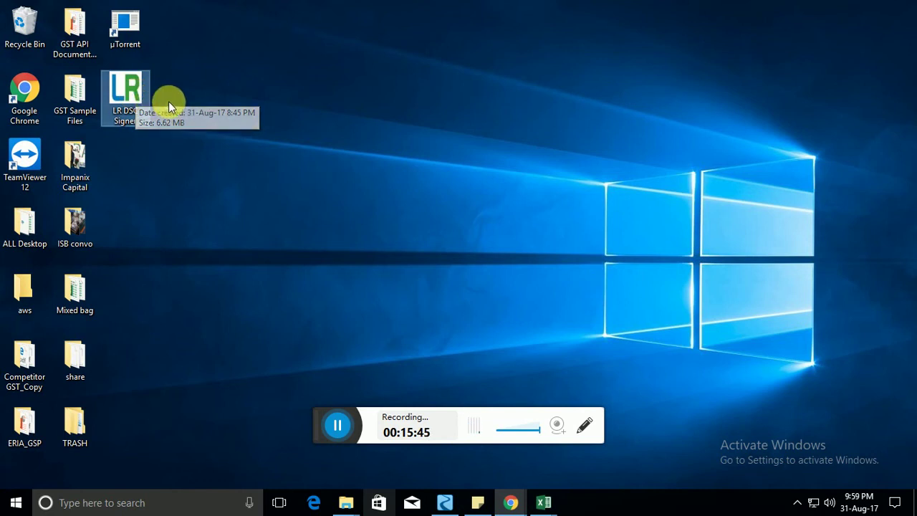
Launch LR DSC Signer for a GST Return, clear the unreadable-DSC errors, and confirm the signing certificate.
double_click(135, 107)
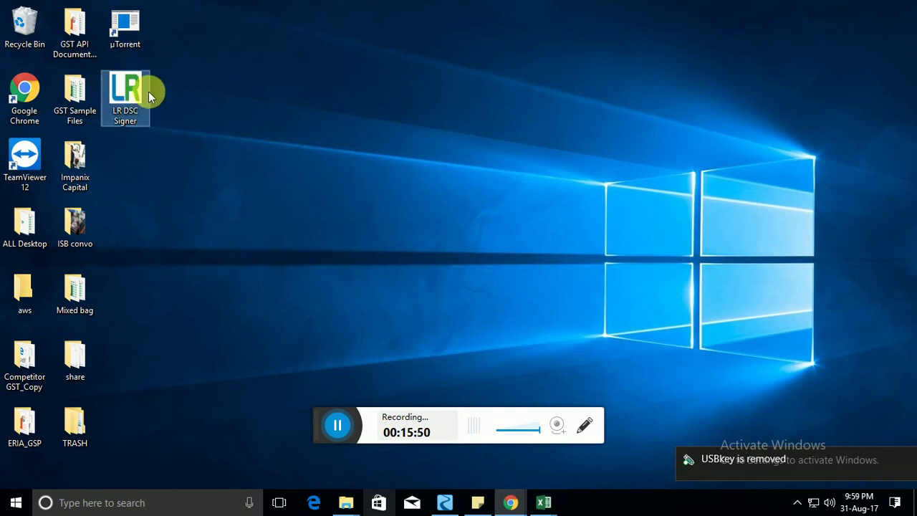
double_click(144, 103)
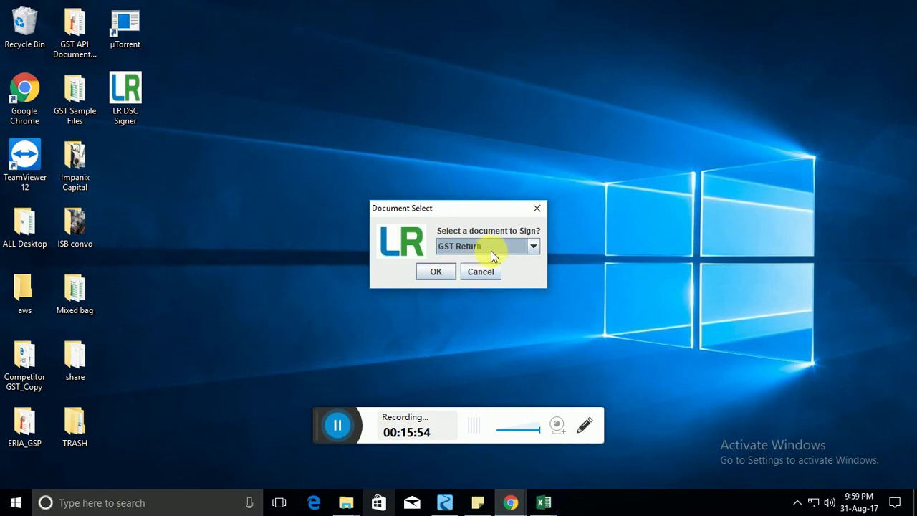
click(435, 269)
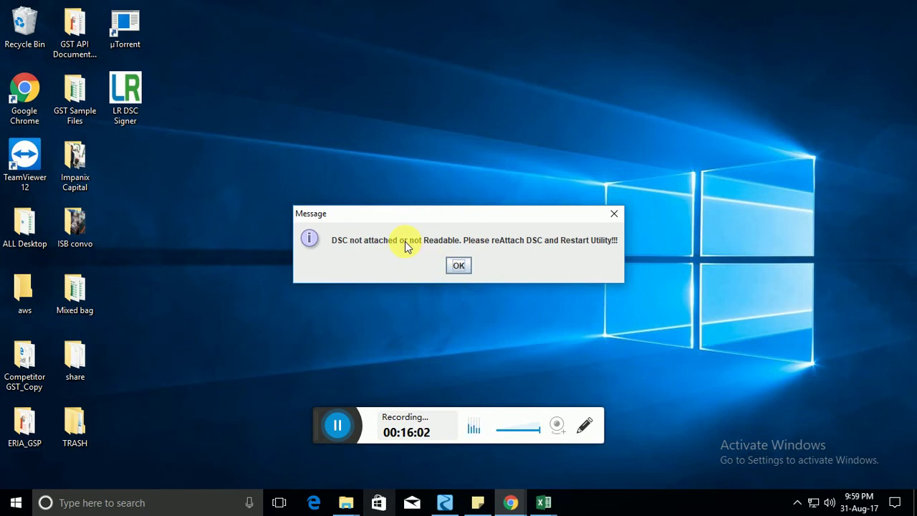
click(457, 266)
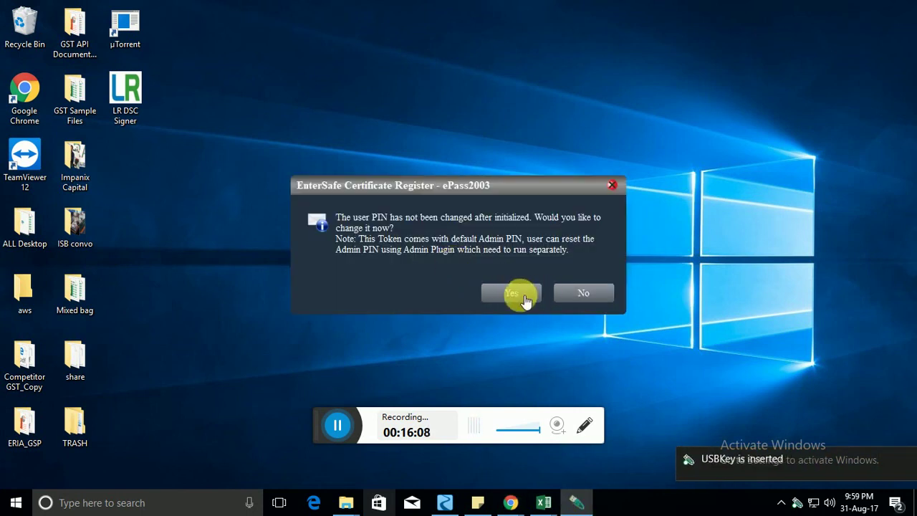
click(612, 186)
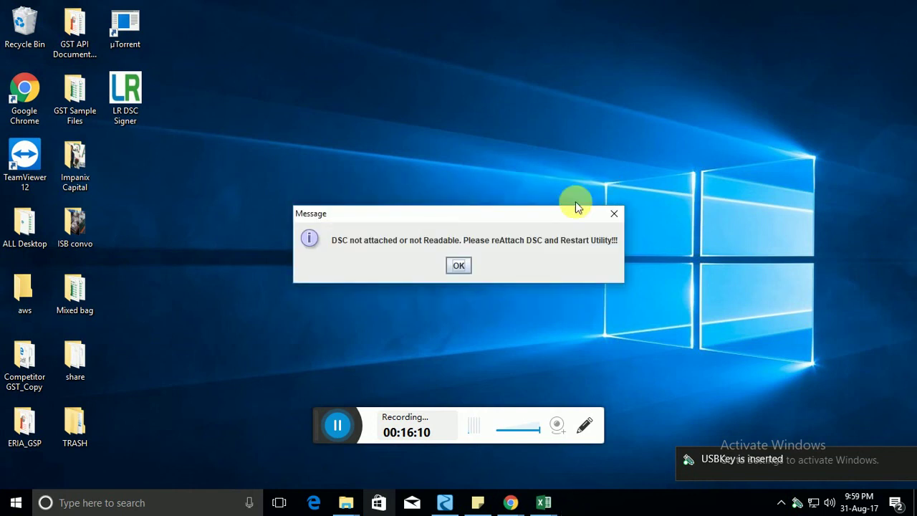
click(459, 266)
click(437, 277)
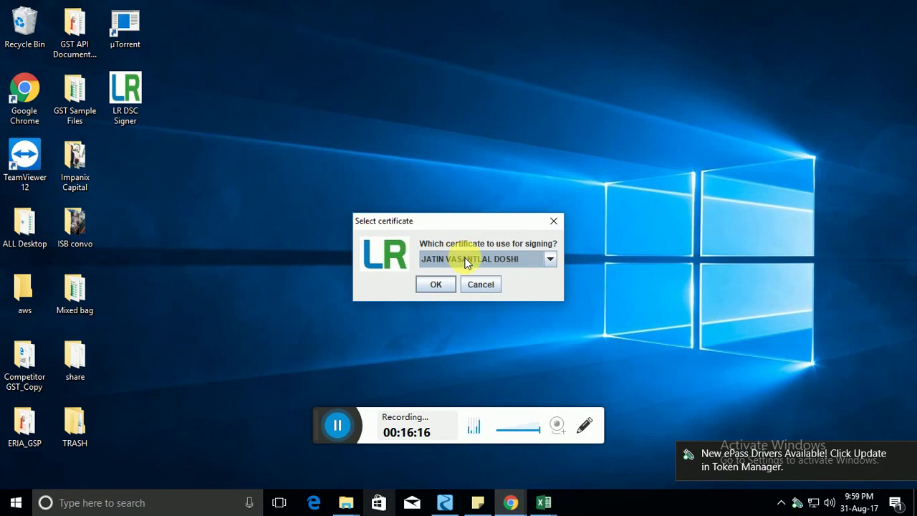
click(433, 286)
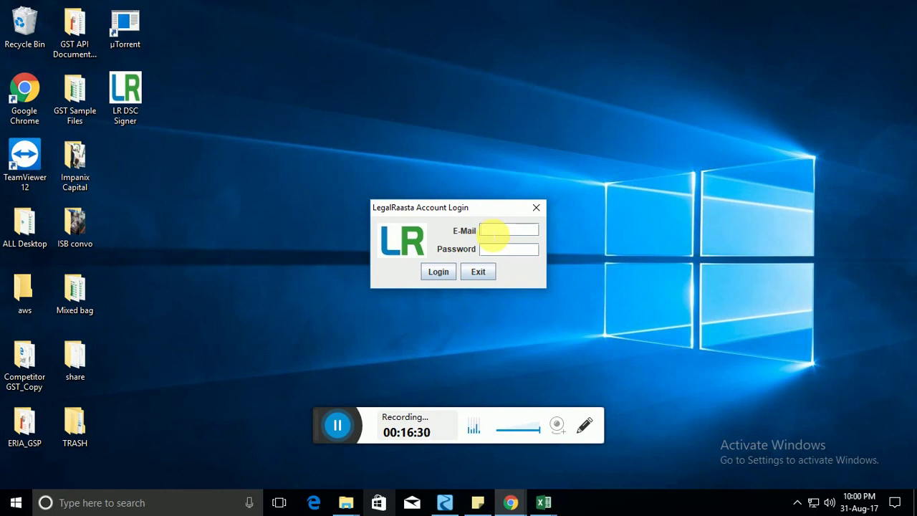
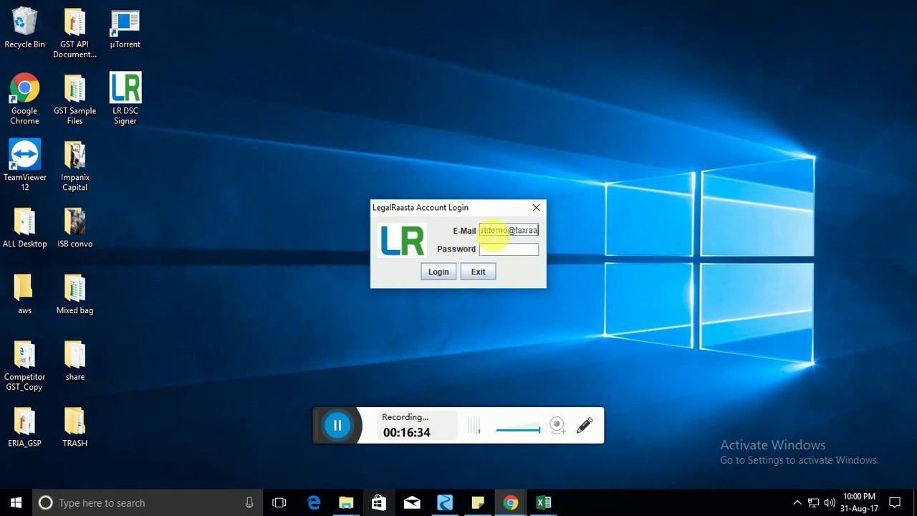
Log in to the LegalRaasta signer account with the account e-mail and password.
key(Tab)
text(*****)
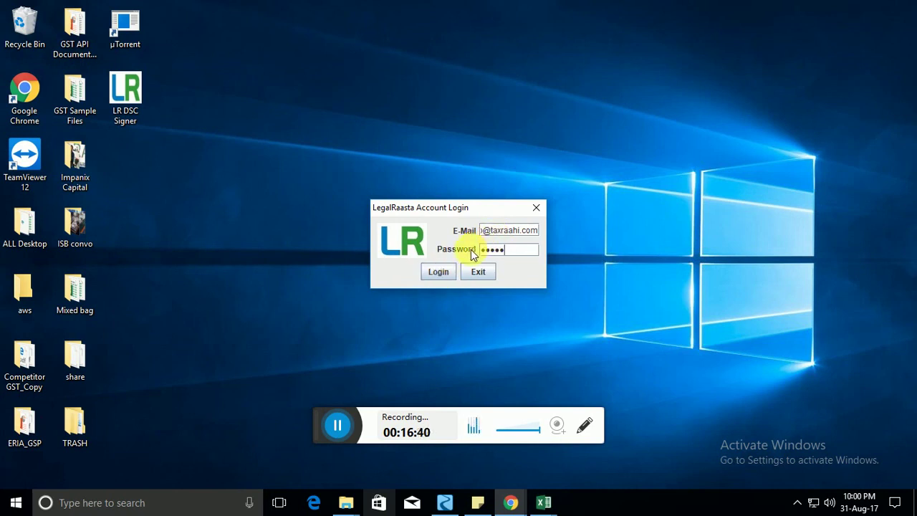
click(437, 276)
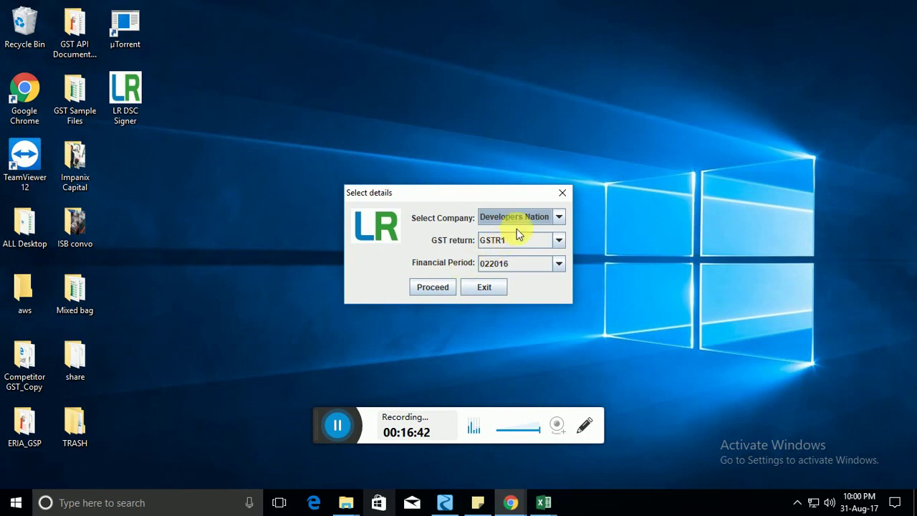
Sign GSTR1 for Developers Nation, period 022016, entering the token PIN.
click(552, 217)
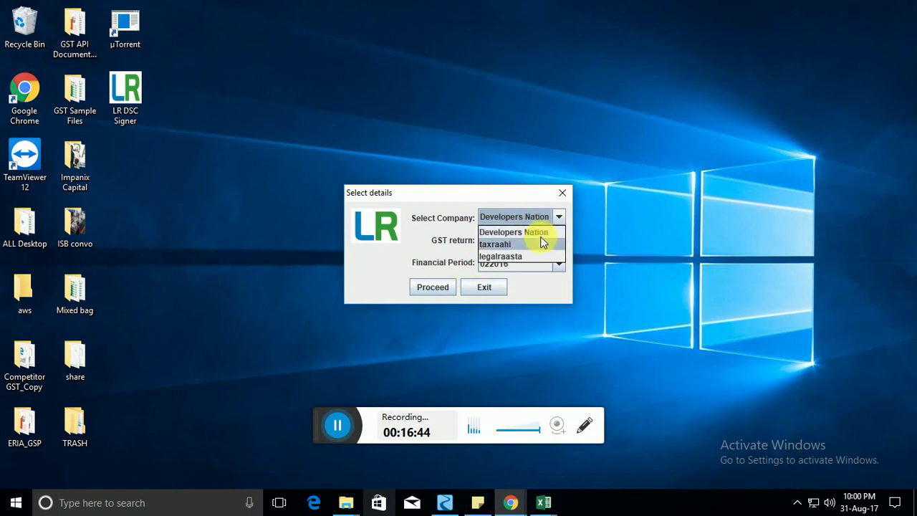
click(549, 232)
click(552, 241)
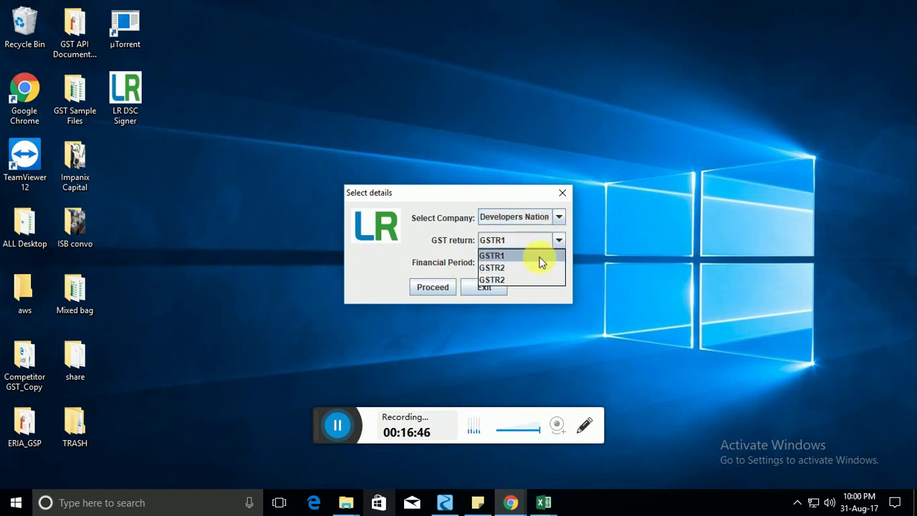
click(540, 257)
click(544, 263)
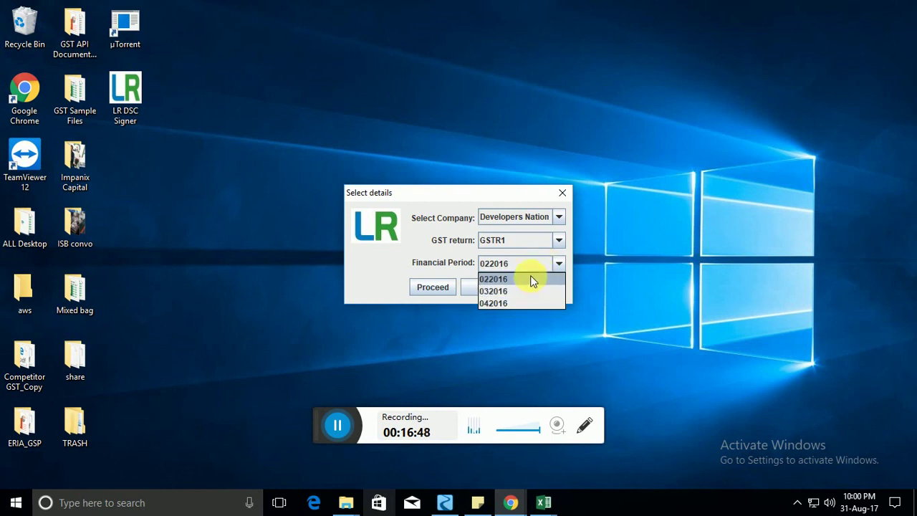
click(530, 278)
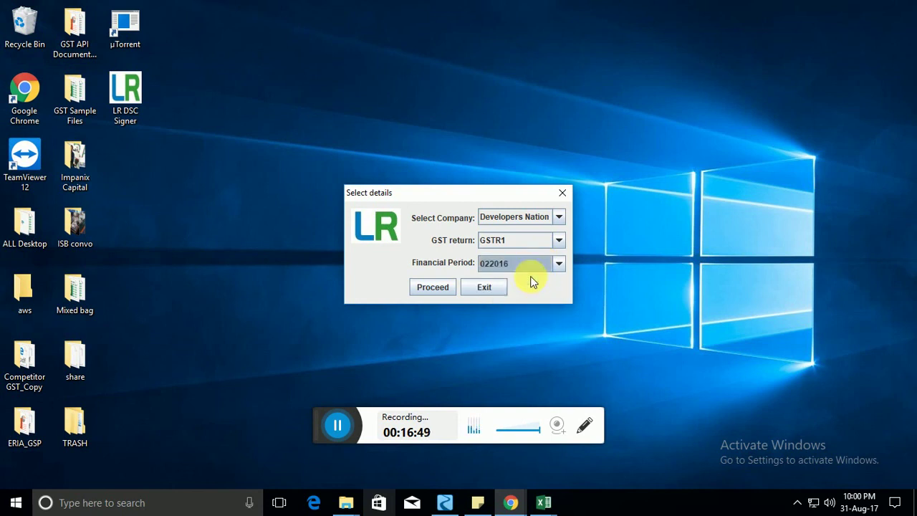
click(435, 287)
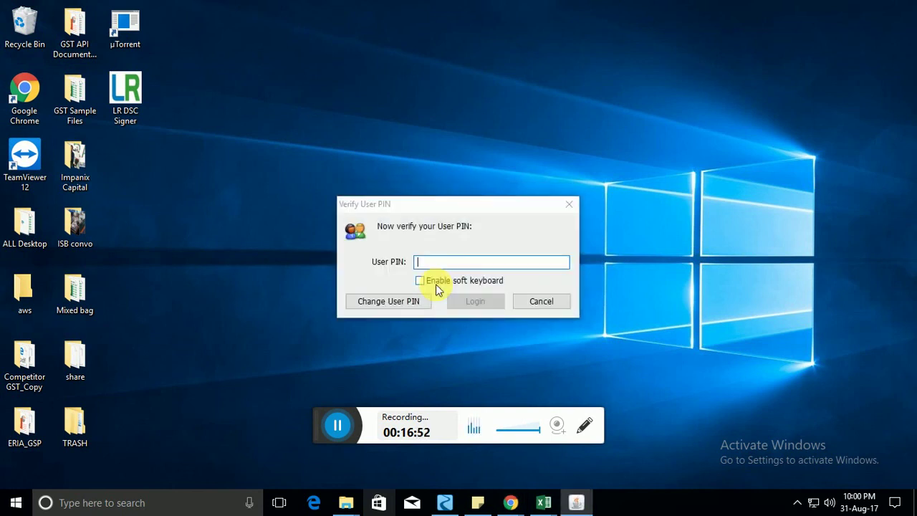
text(********)
click(483, 302)
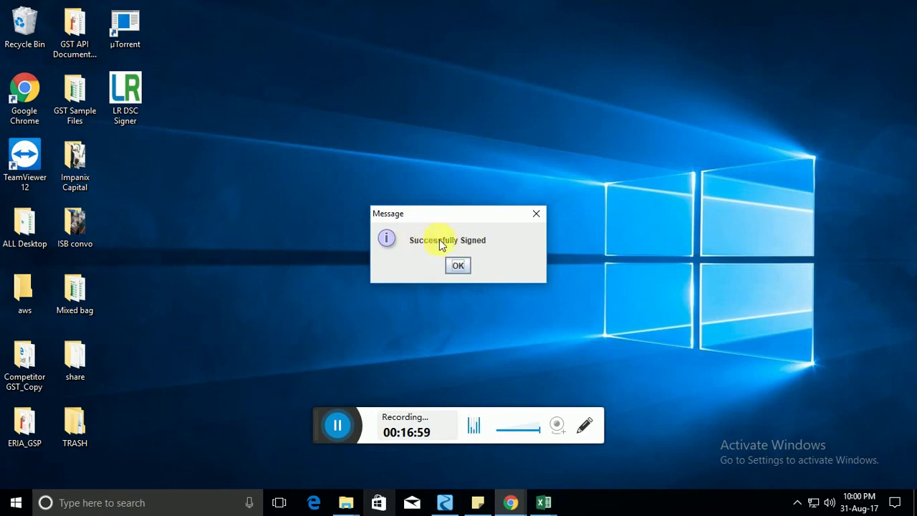
Acknowledge the signing success, switch back to the browser's GSTR Summary, close File with DSC, and open the Company 5 dashboard.
click(457, 266)
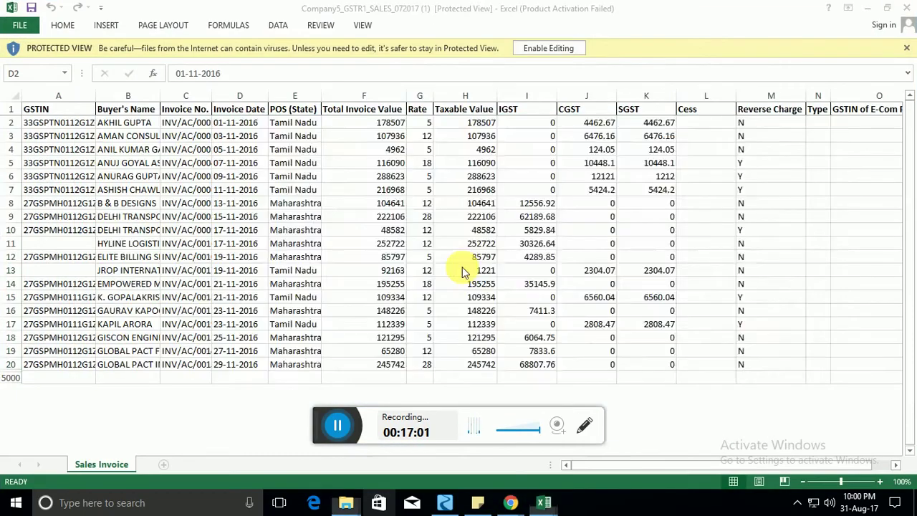
click(478, 503)
mouse_move(512, 501)
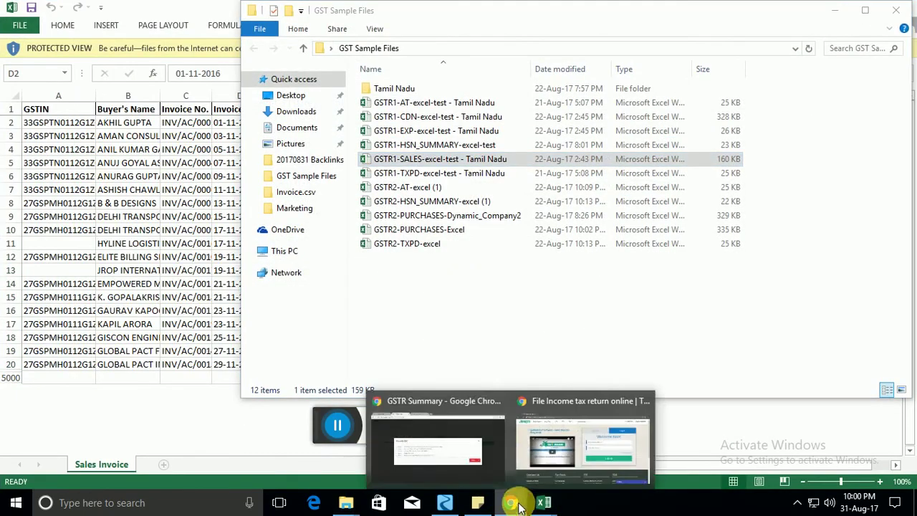
click(476, 450)
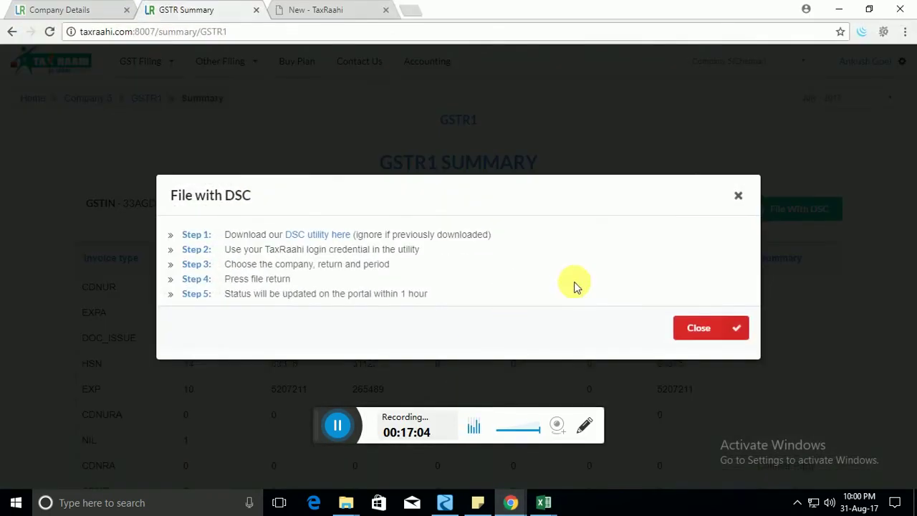
click(739, 196)
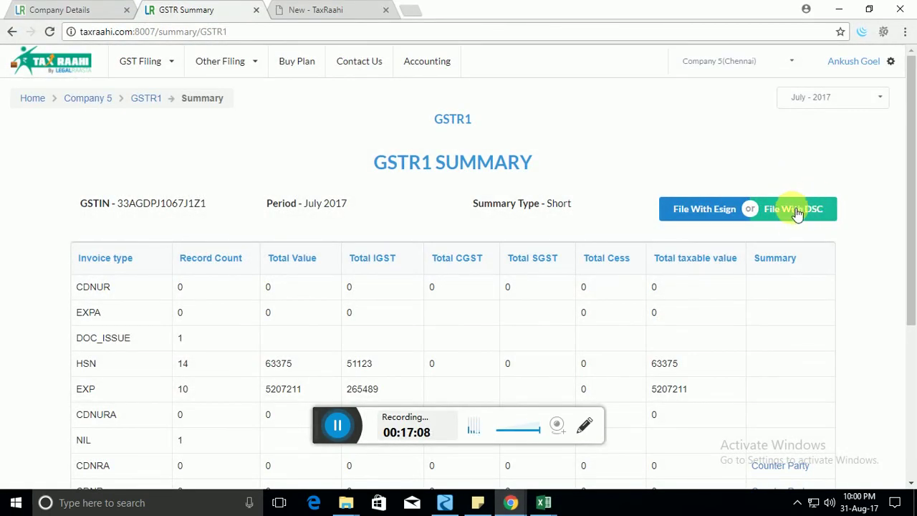
click(152, 100)
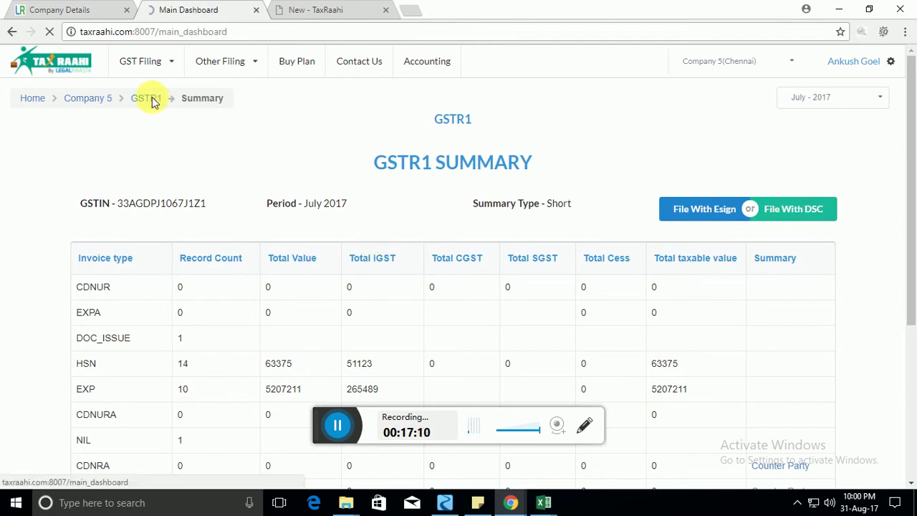